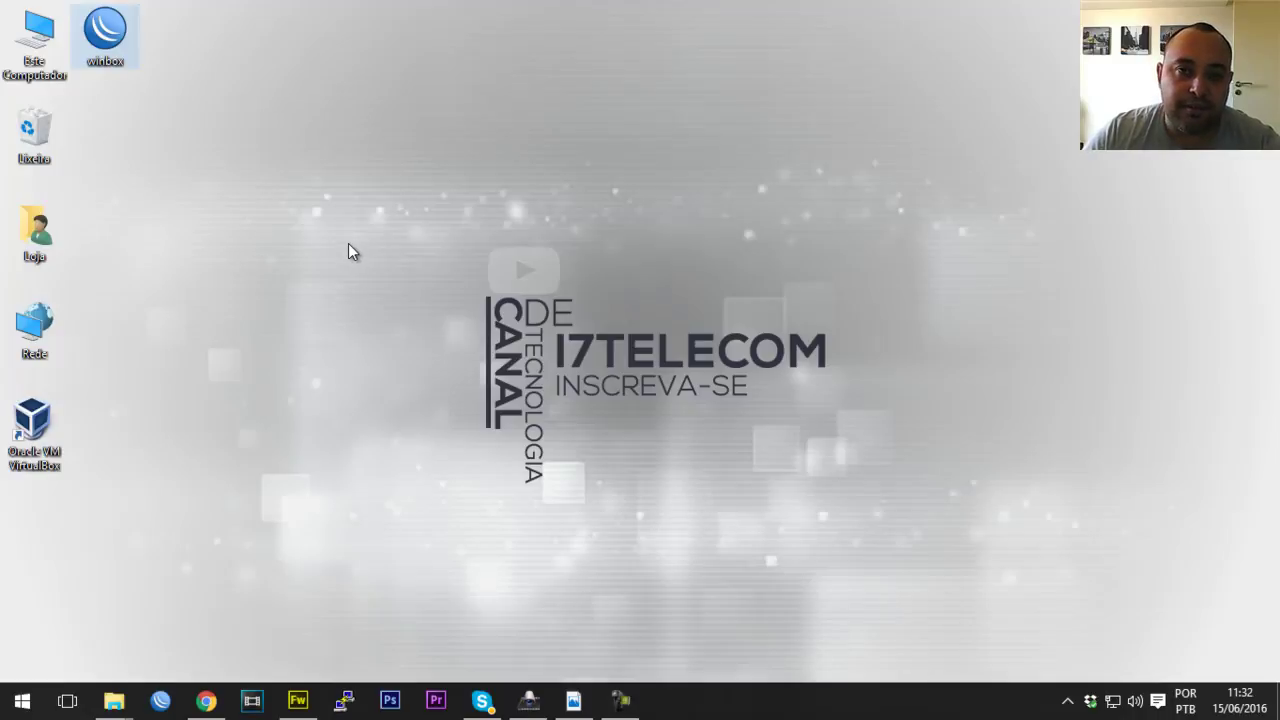
- Open WinBox and connect to the RB750r2 router from the neighbors list as admin with a blank password
{"action": "double_click", "coordinate": [119, 28]}
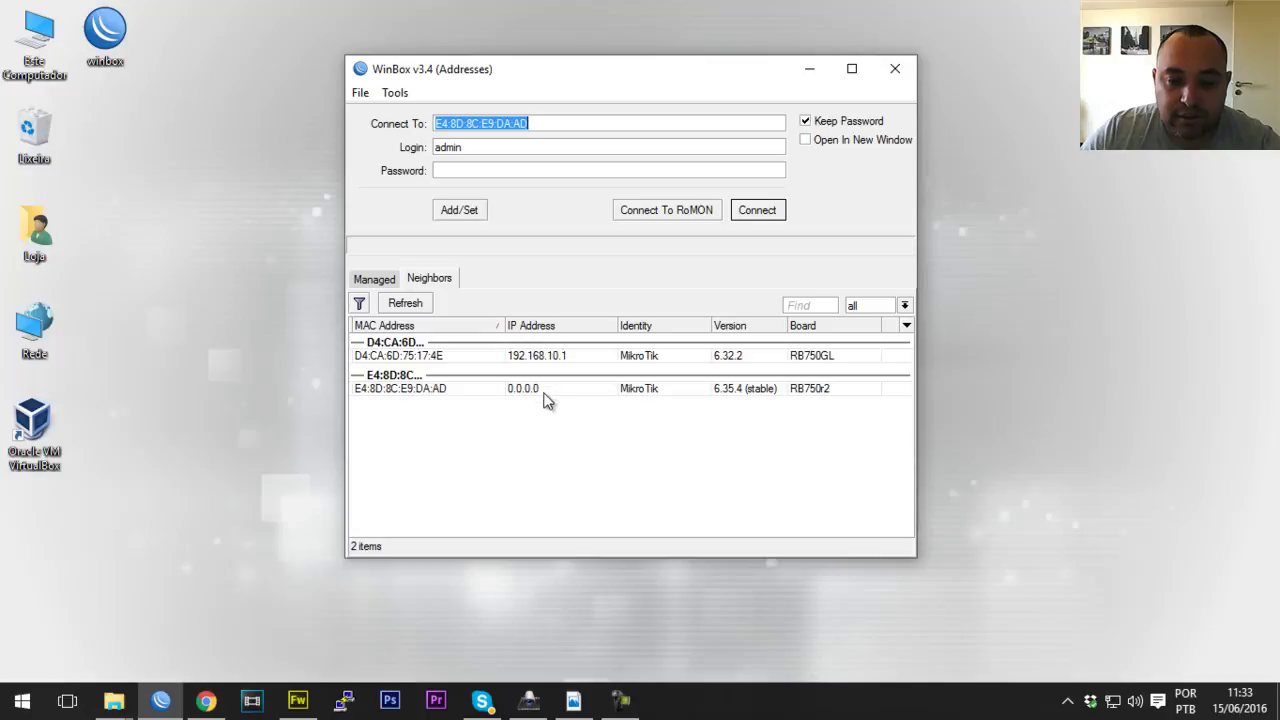
{"action": "left_click", "coordinate": [424, 390]}
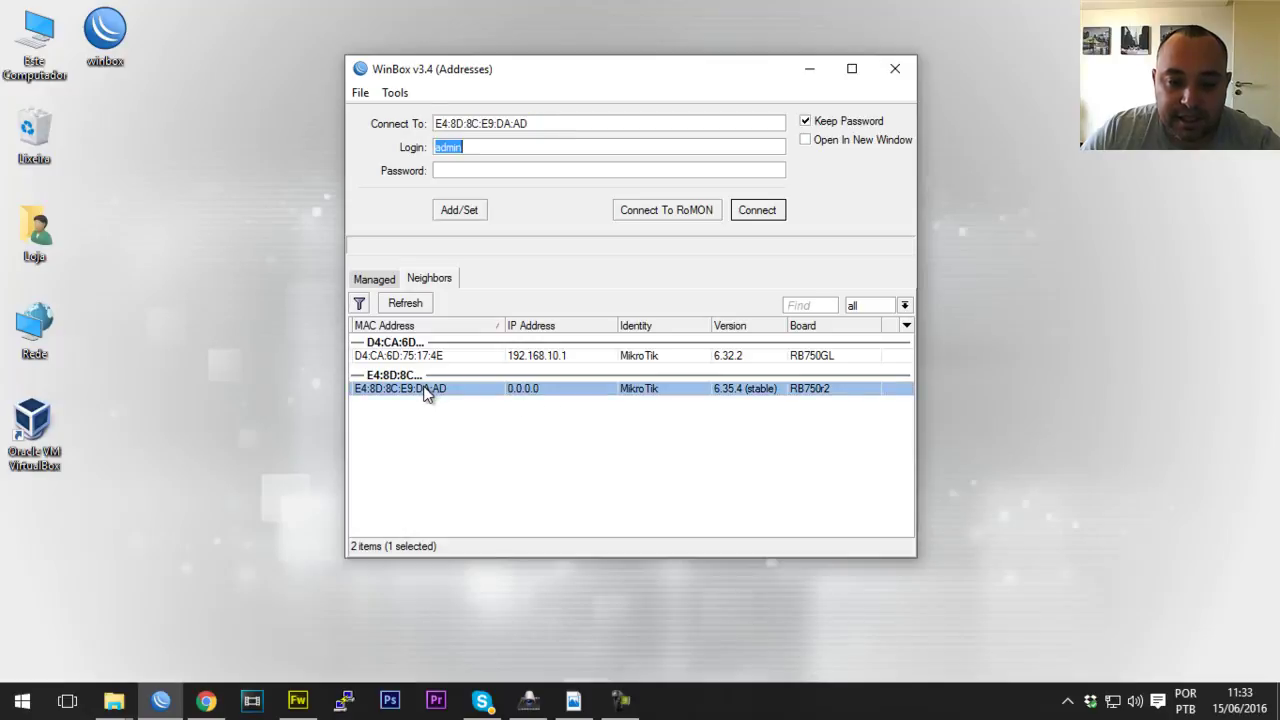
{"action": "left_click_drag", "start_coordinate": [536, 124], "coordinate": [418, 148]}
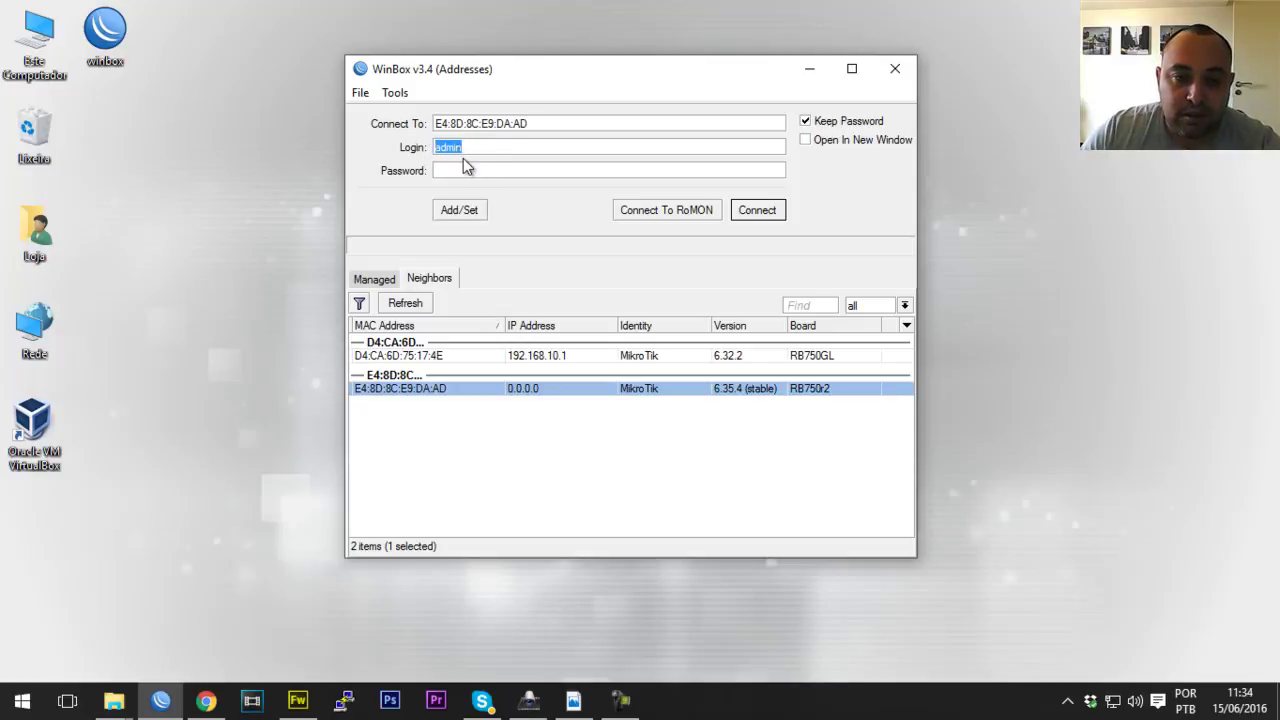
{"action": "left_click", "coordinate": [489, 170]}
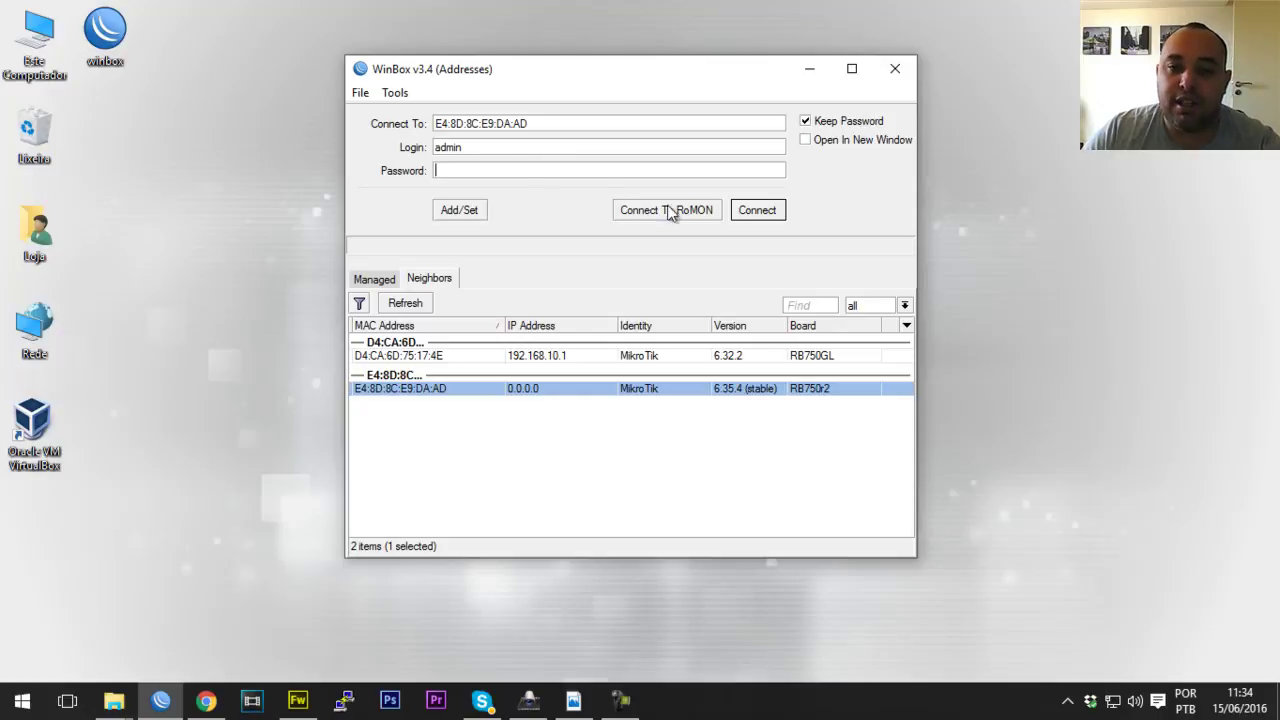
{"action": "left_click", "coordinate": [765, 212]}
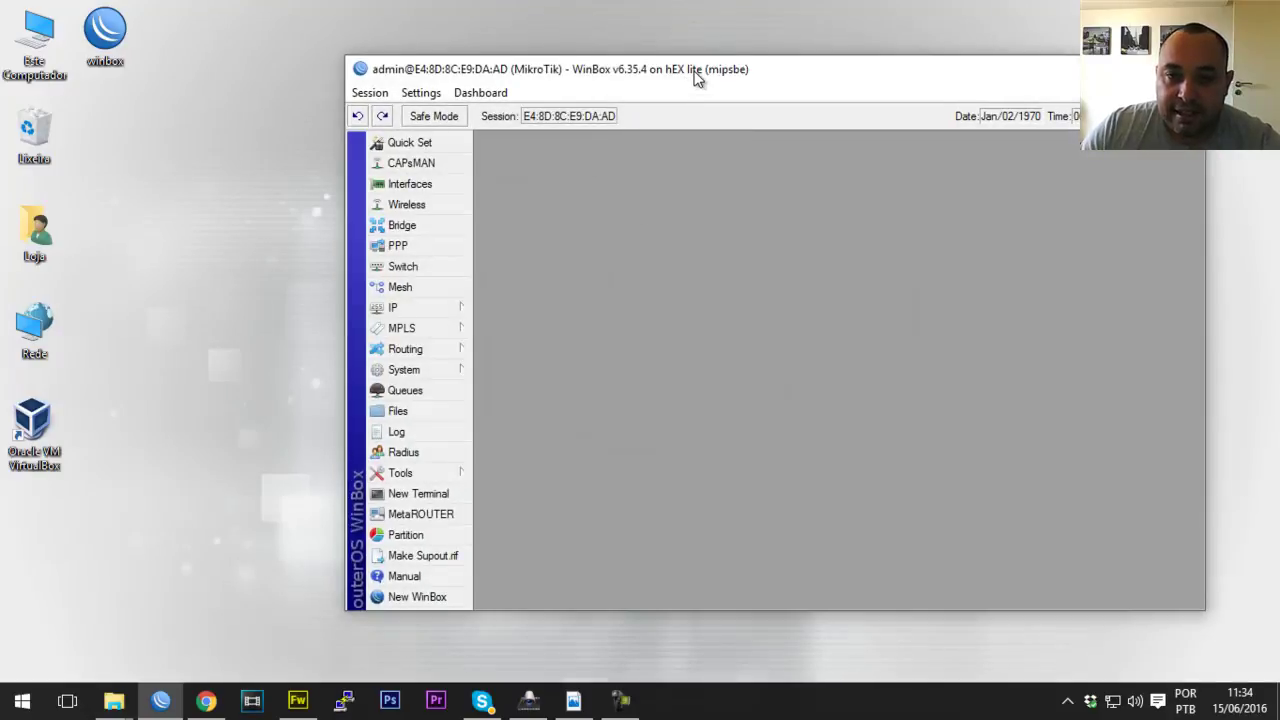
{"action": "left_click_drag", "start_coordinate": [697, 78], "coordinate": [577, 44]}
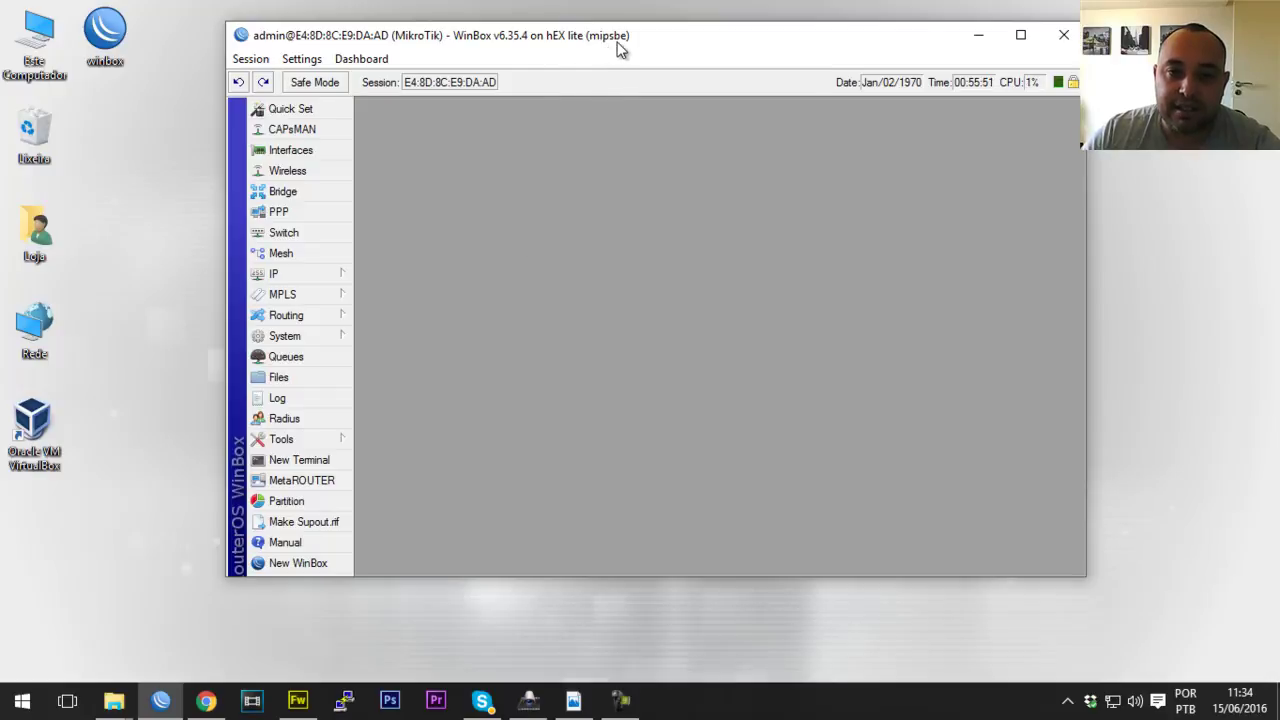
{"action": "left_click_drag", "start_coordinate": [617, 43], "coordinate": [617, 42]}
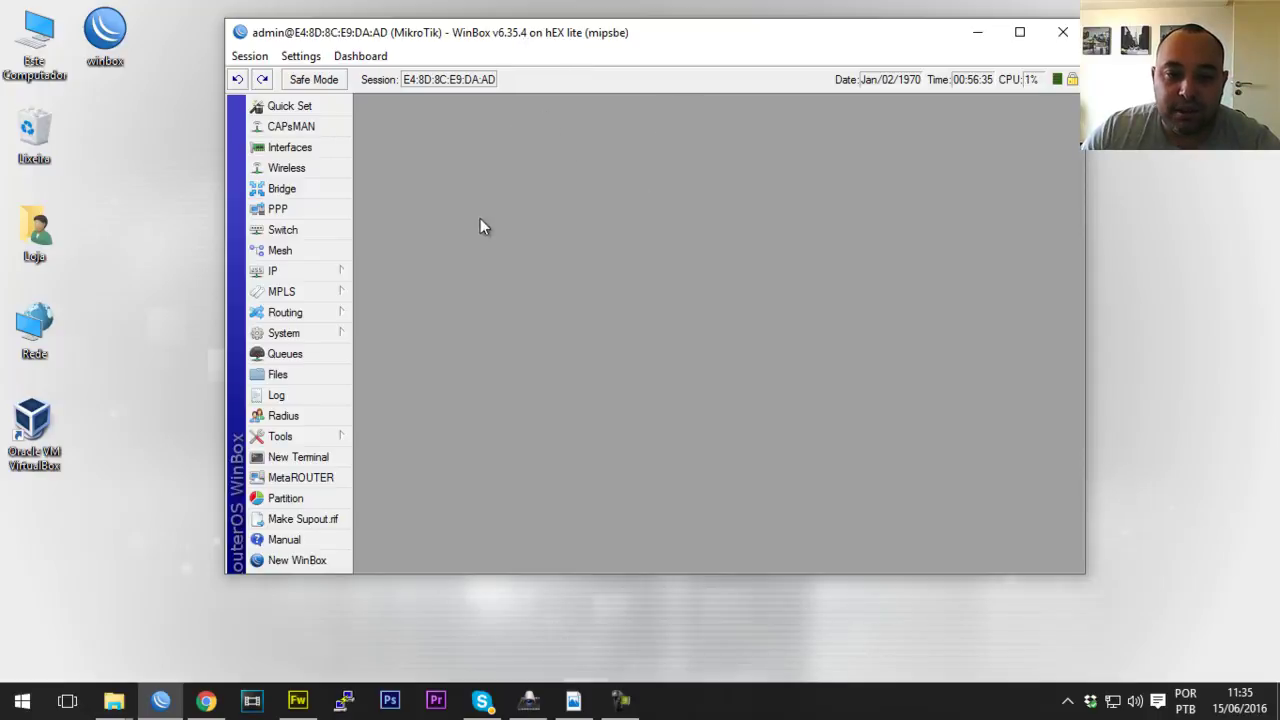
- Open a new terminal on the router and ping uol.com.br to test its internet connection
{"action": "left_click", "coordinate": [313, 465]}
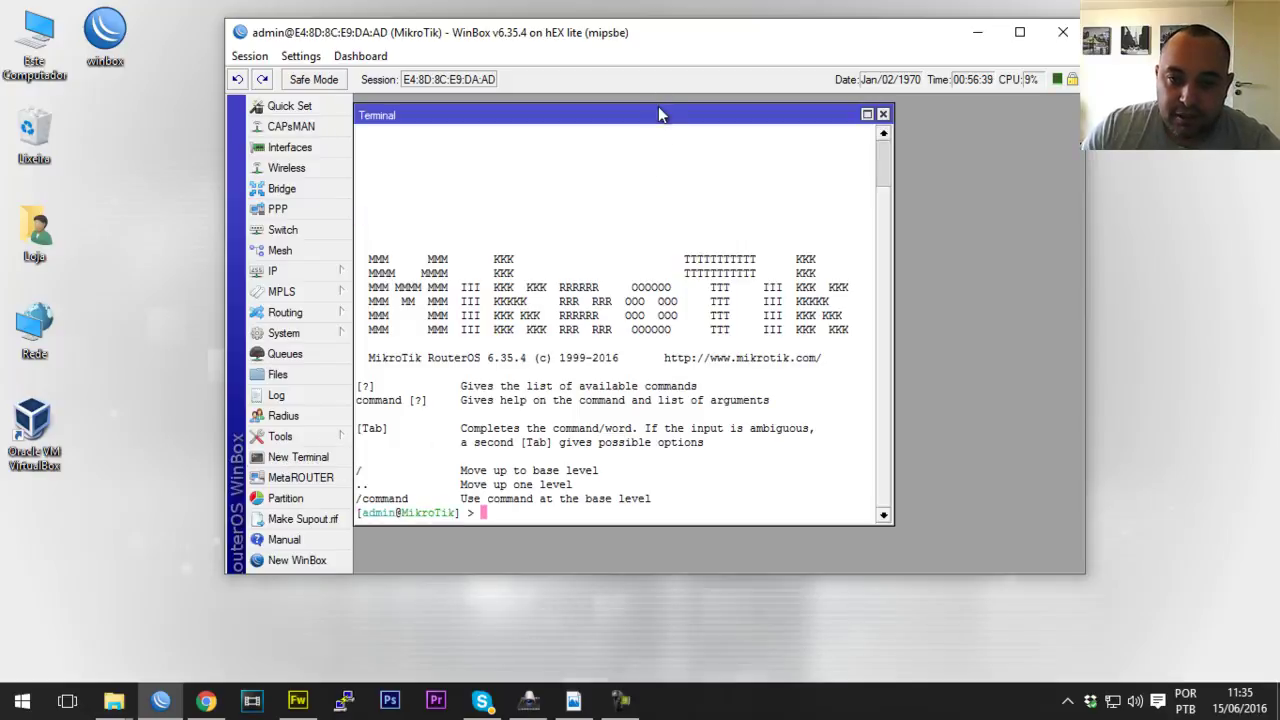
{"action": "left_click_drag", "start_coordinate": [658, 110], "coordinate": [746, 112]}
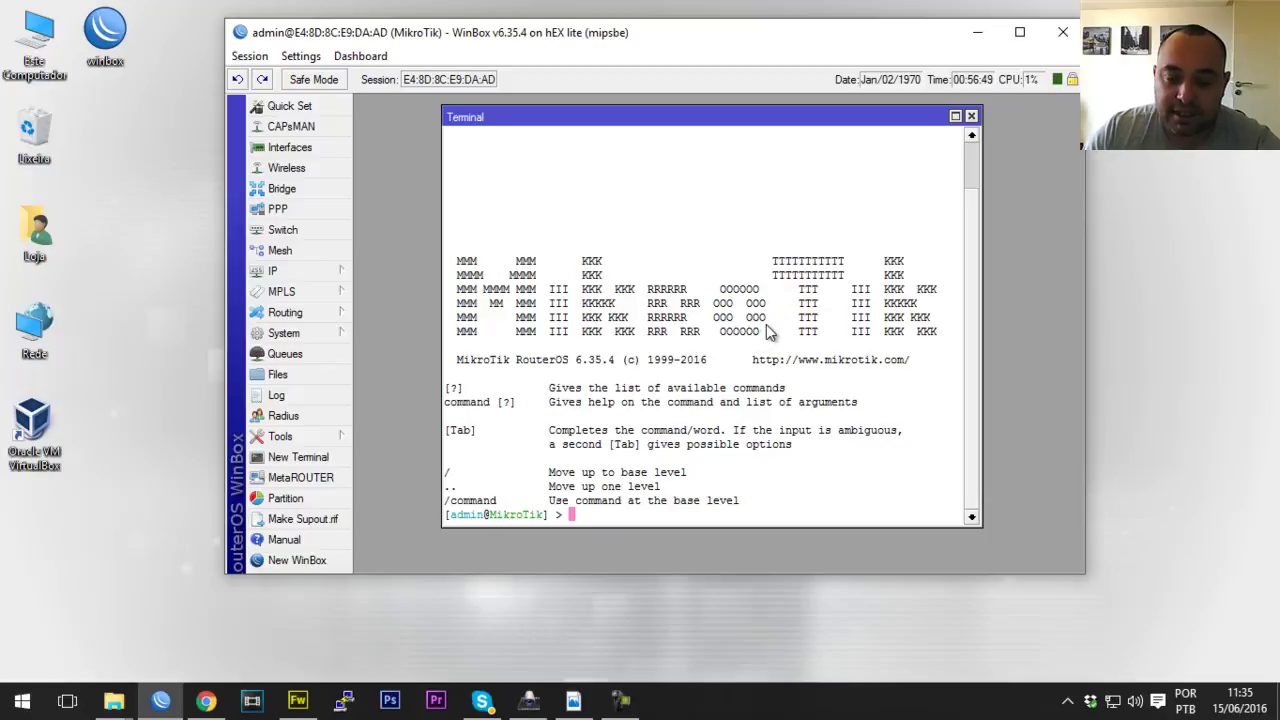
{"action": "left_click_drag", "start_coordinate": [726, 118], "coordinate": [726, 112]}
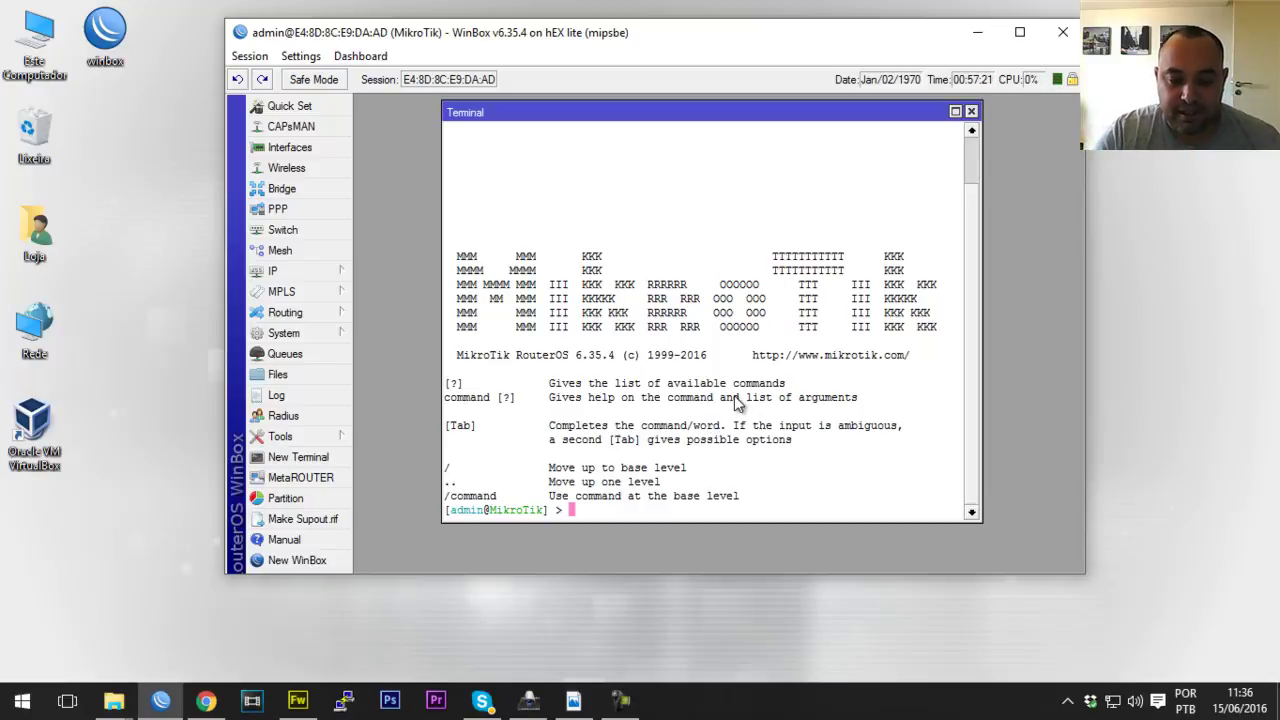
{"action": "type", "text": "ping "}
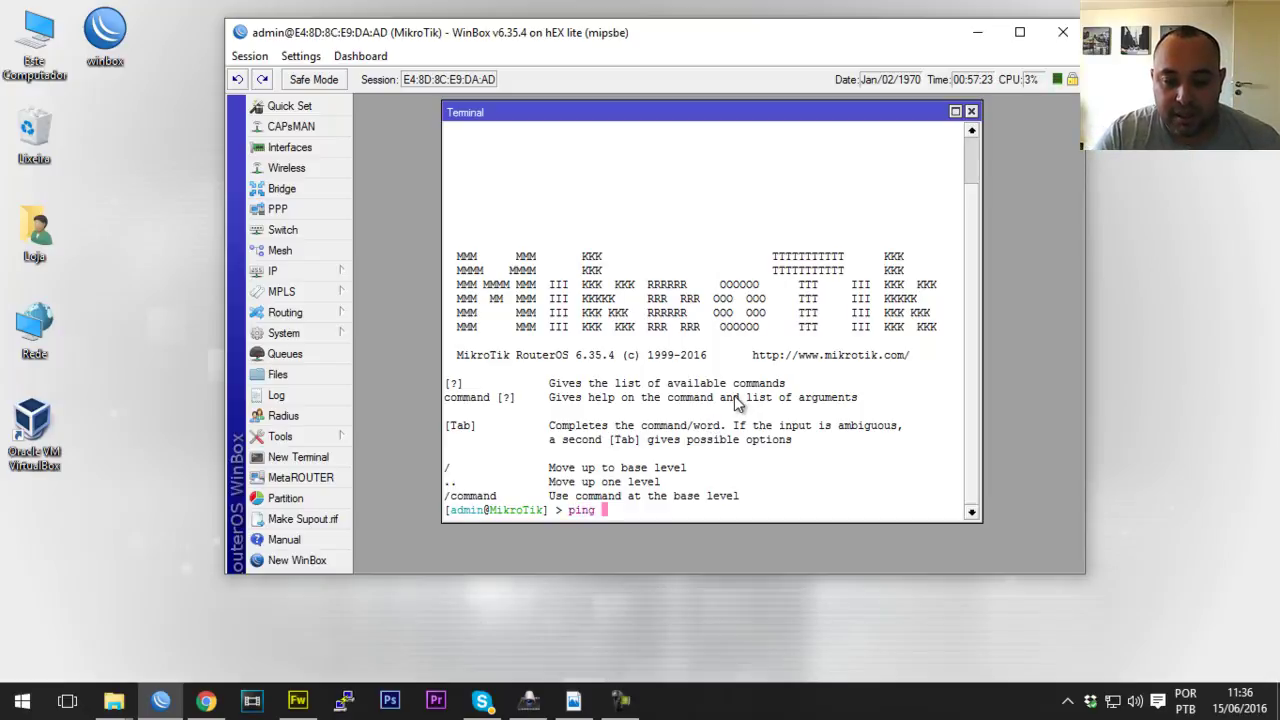
{"action": "type", "text": "uol.cm"}
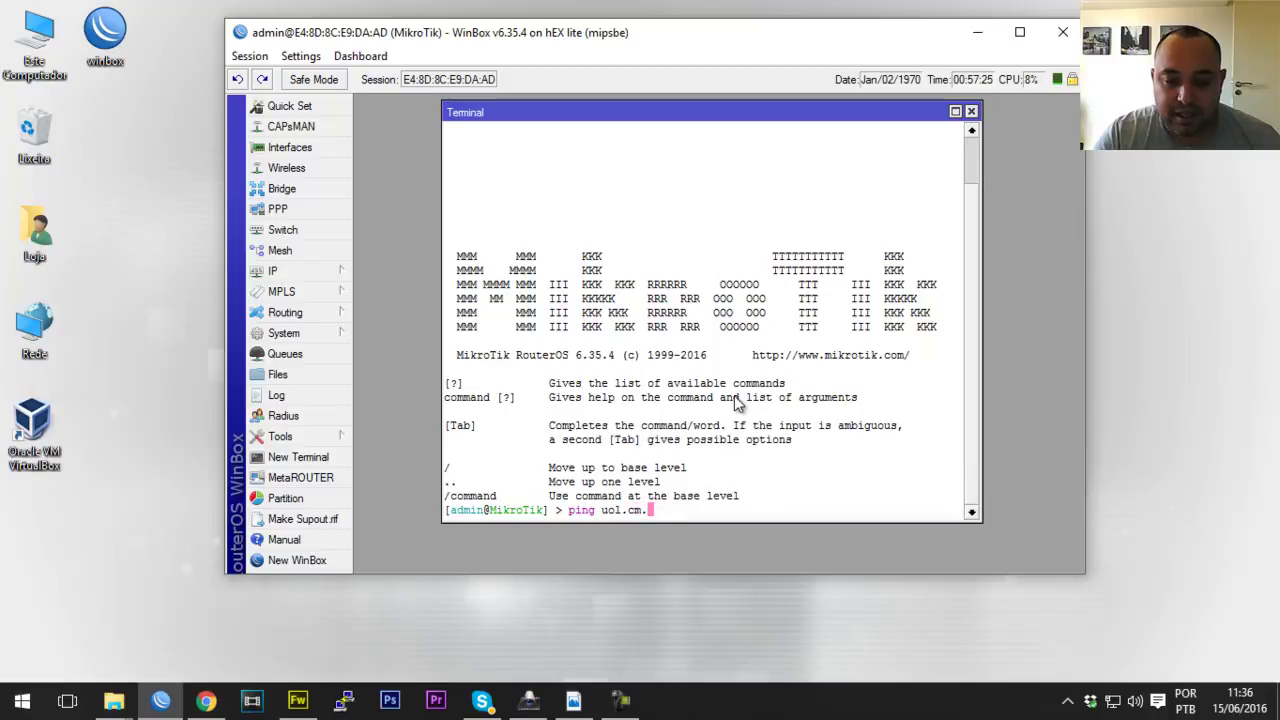
{"action": "key", "text": "BackSpace"}
{"action": "type", "text": "om.br"}
{"action": "key", "text": "Return"}
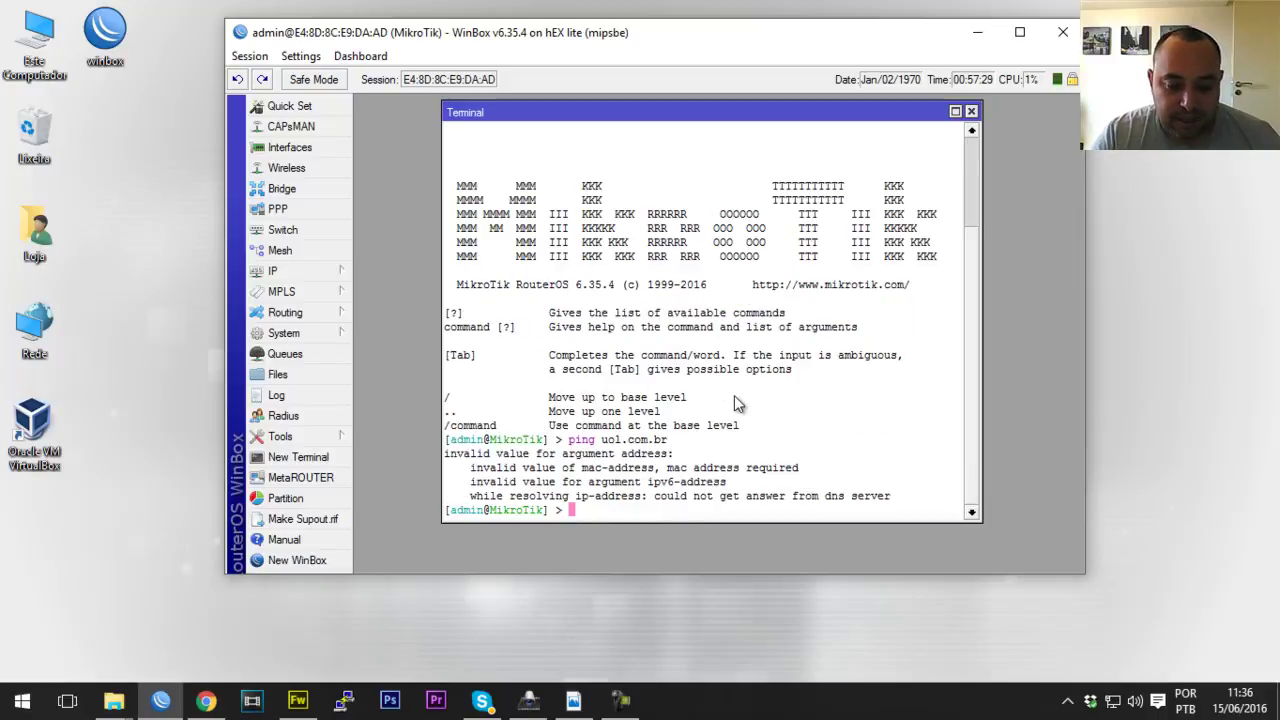
{"action": "key", "text": "Return"}
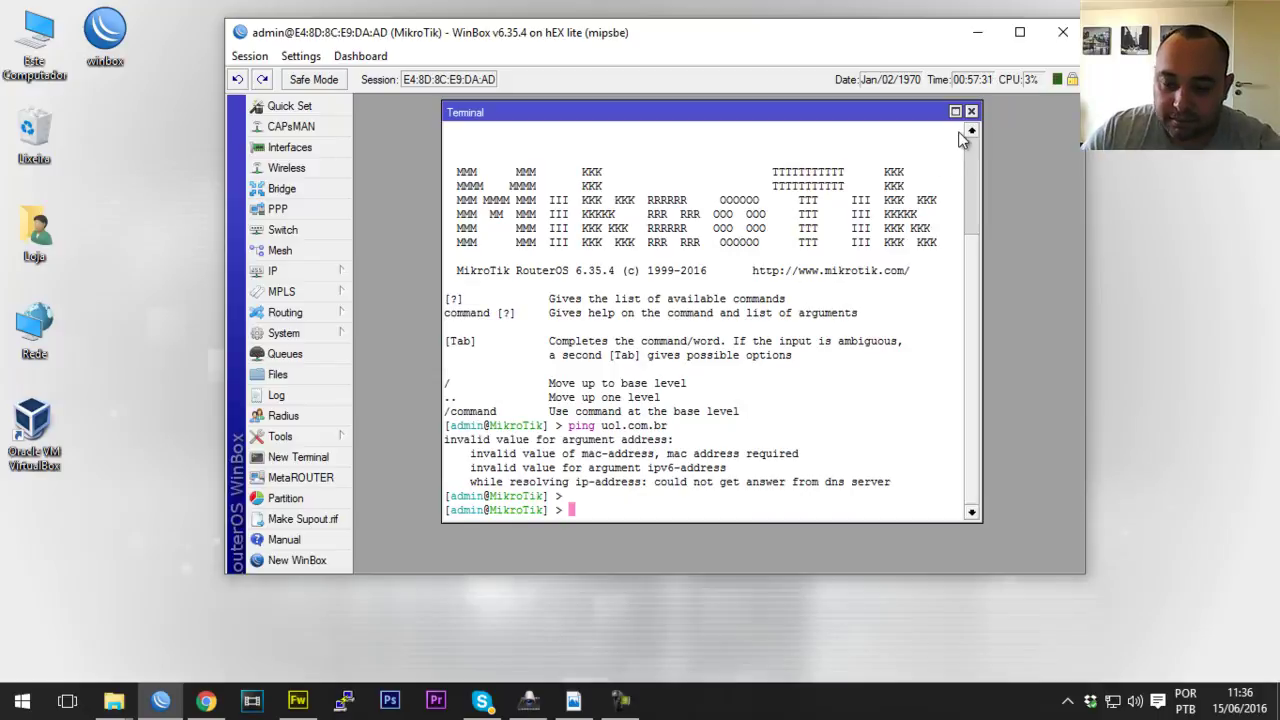
{"action": "type", "text": "setup"}
{"action": "key", "text": "Return"}
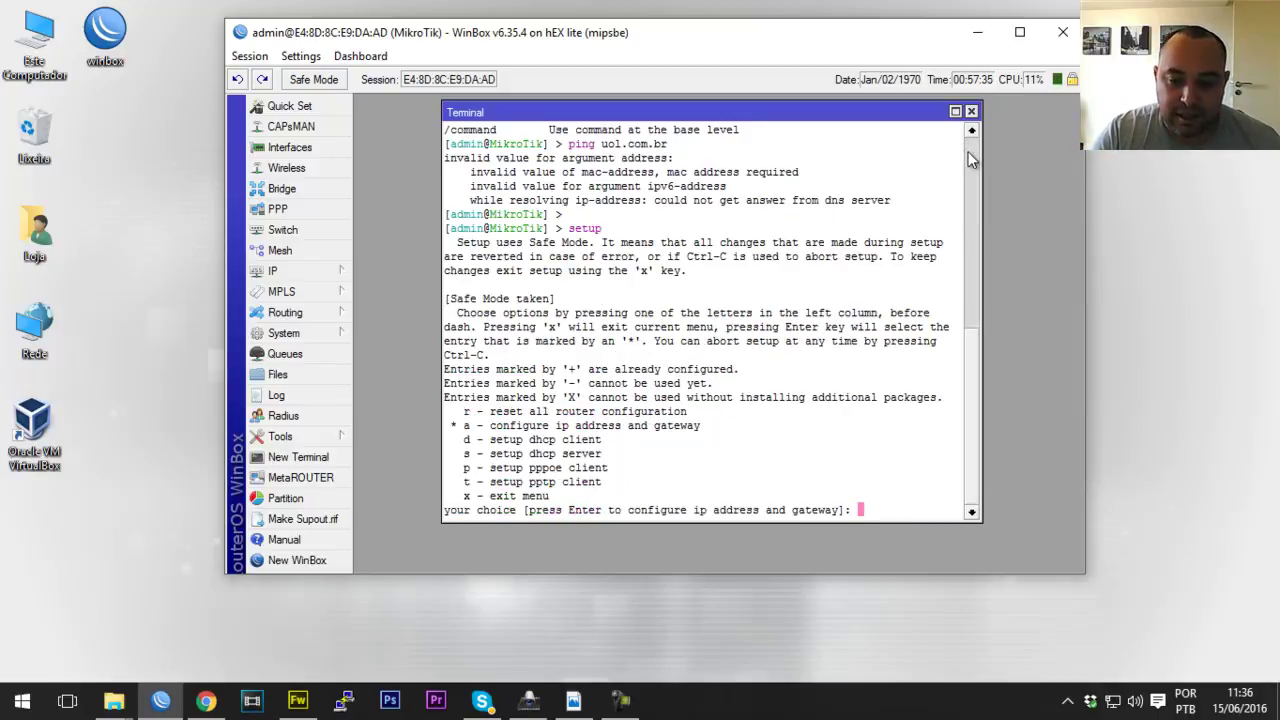
{"action": "key", "text": "a"}
{"action": "key", "text": "a"}
{"action": "key", "text": "Return"}
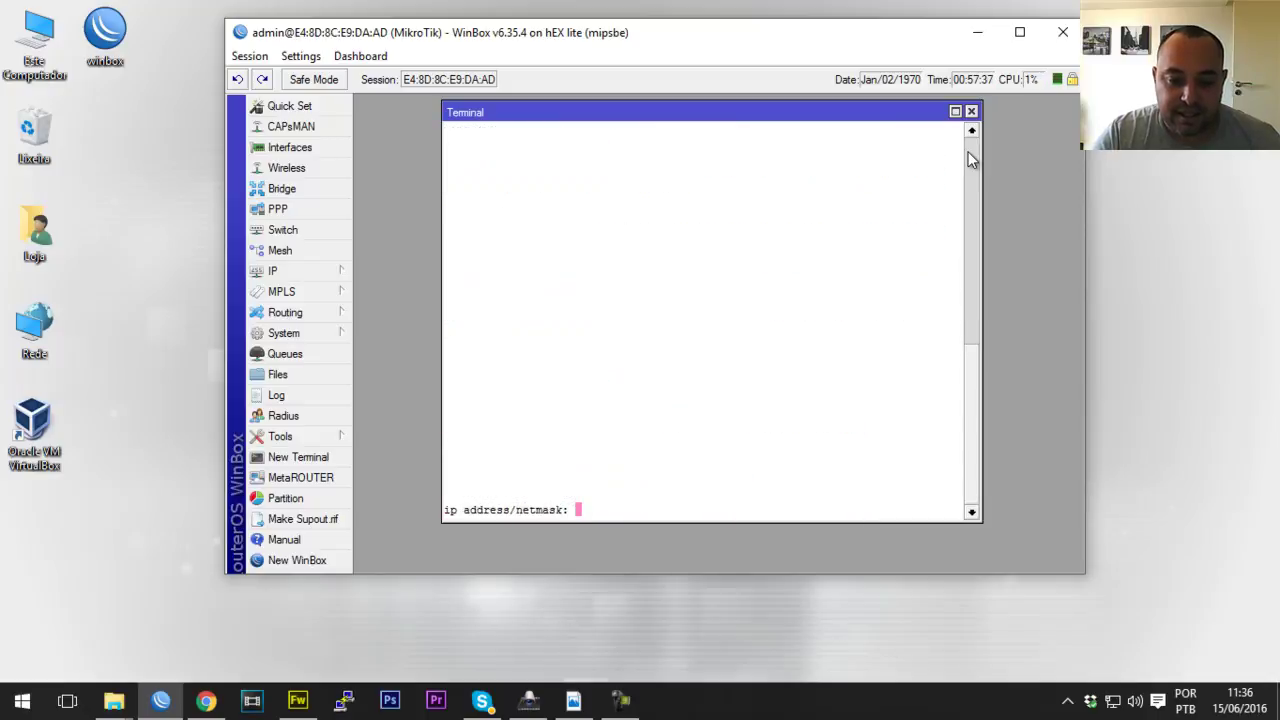
{"action": "key", "text": "Return"}
{"action": "key", "text": "ctrl+l"}
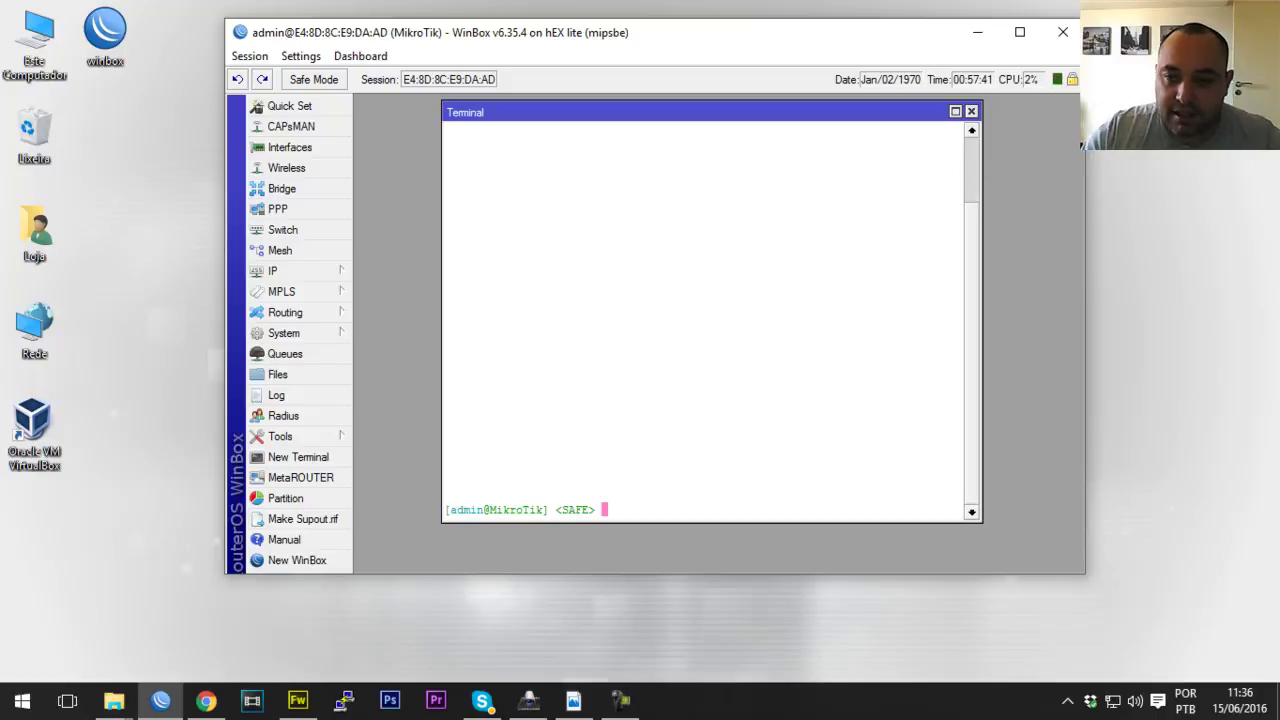
{"action": "left_click", "coordinate": [971, 111]}
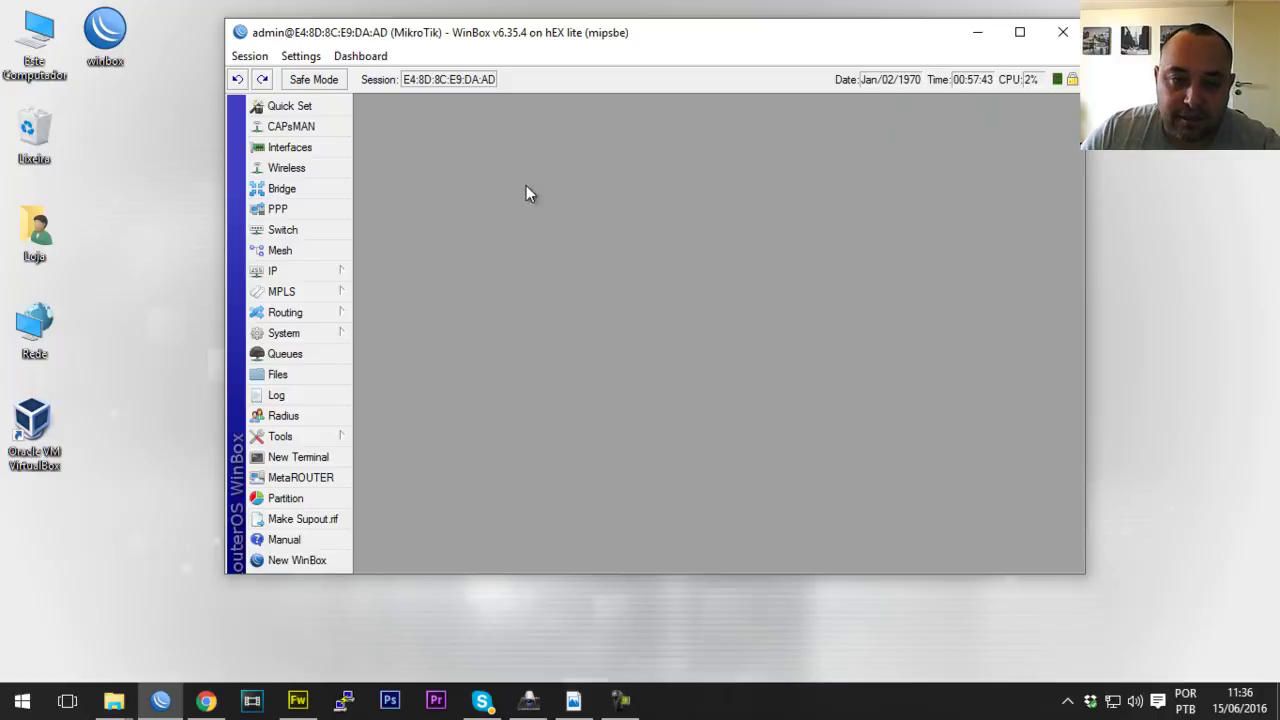
- Open the router's interface list and examine the Ethernet ports ether1 to ether5
{"action": "left_click_drag", "start_coordinate": [579, 43], "coordinate": [564, 43]}
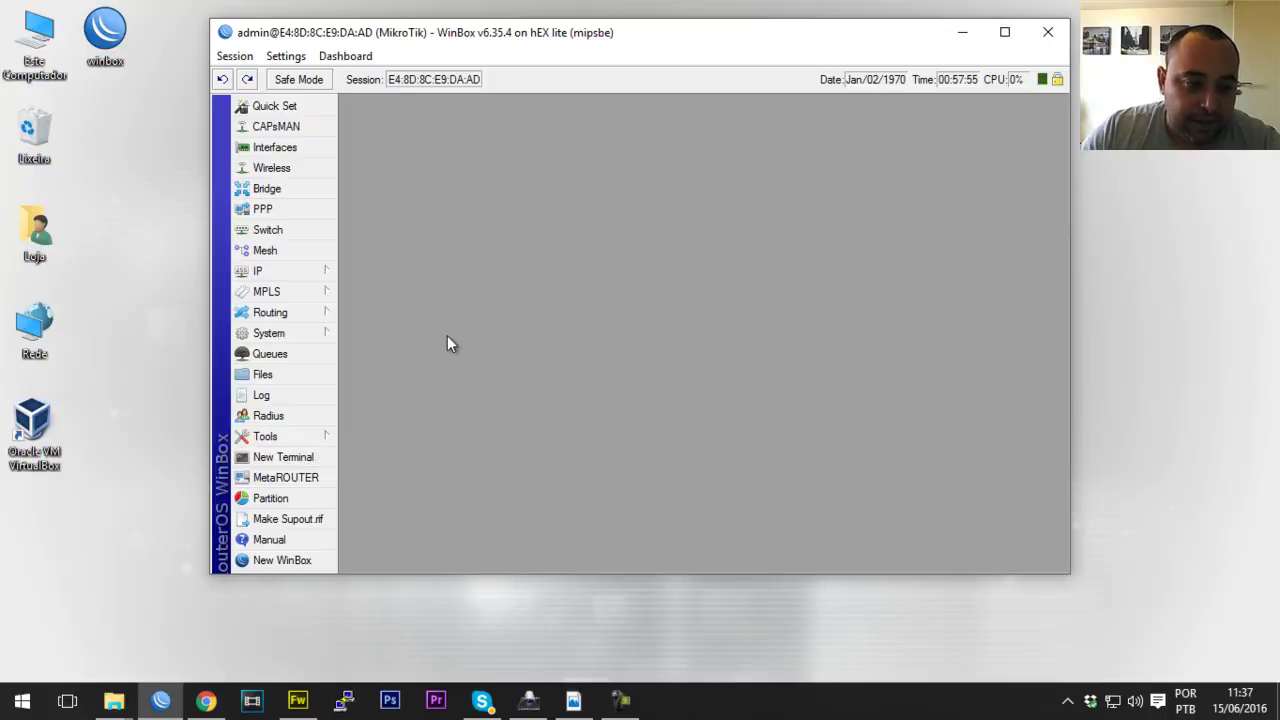
{"action": "left_click", "coordinate": [298, 150]}
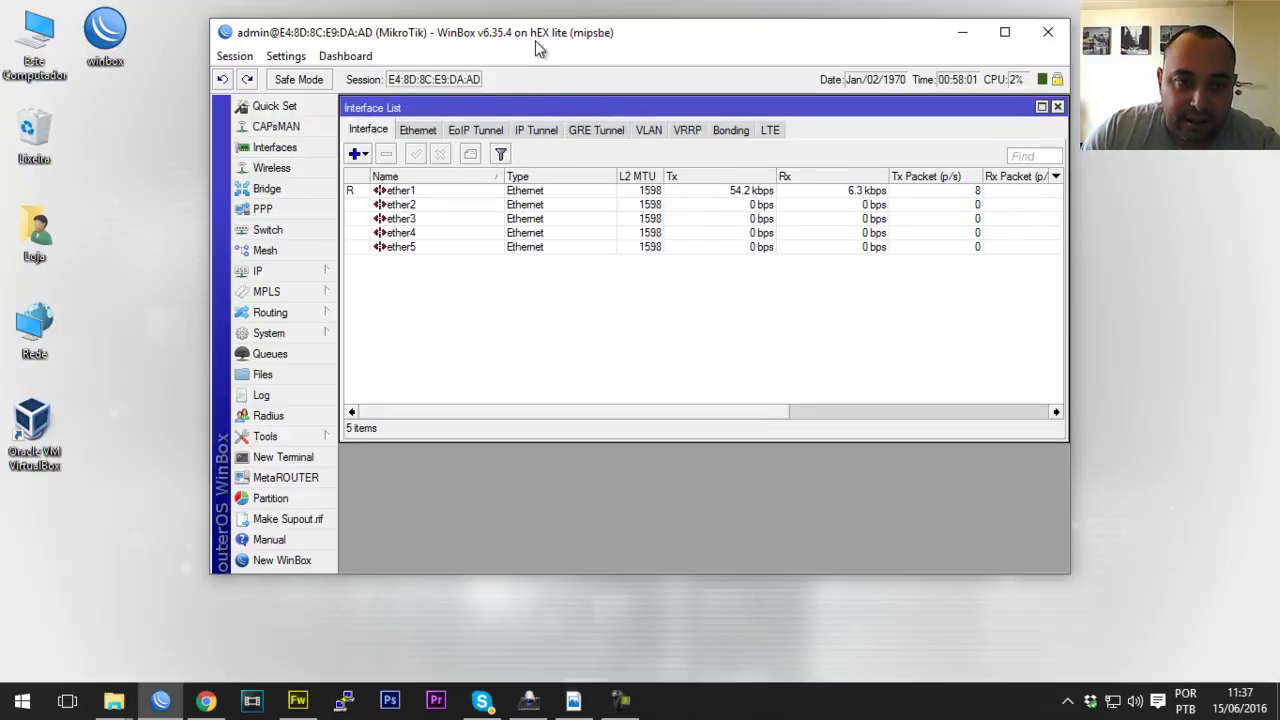
{"action": "left_click_drag", "start_coordinate": [536, 35], "coordinate": [530, 30]}
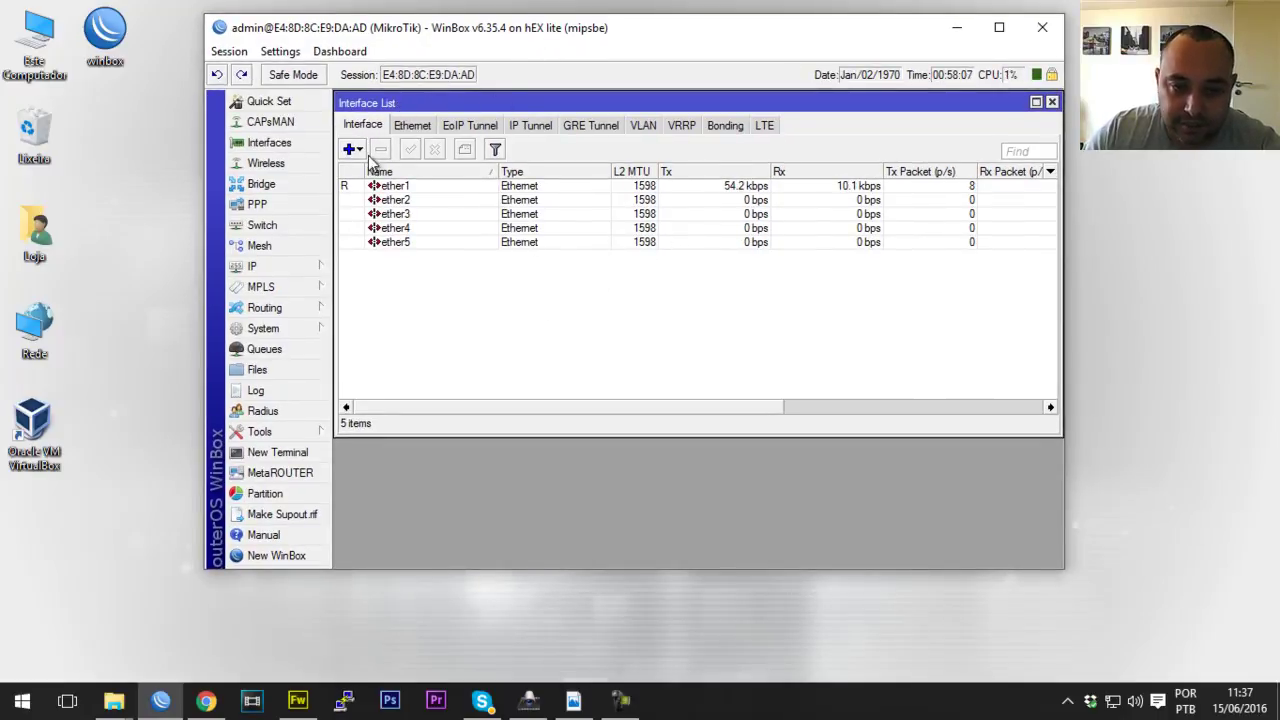
{"action": "left_click", "coordinate": [411, 247]}
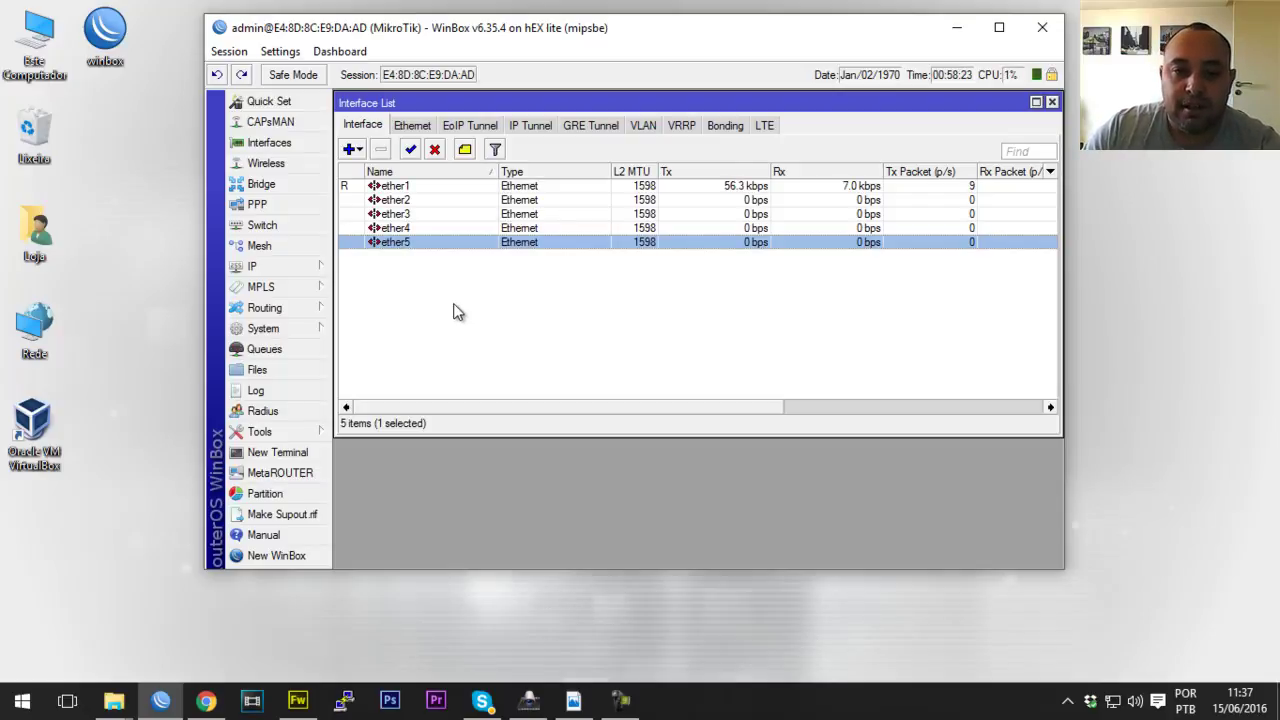
{"action": "left_click", "coordinate": [413, 231]}
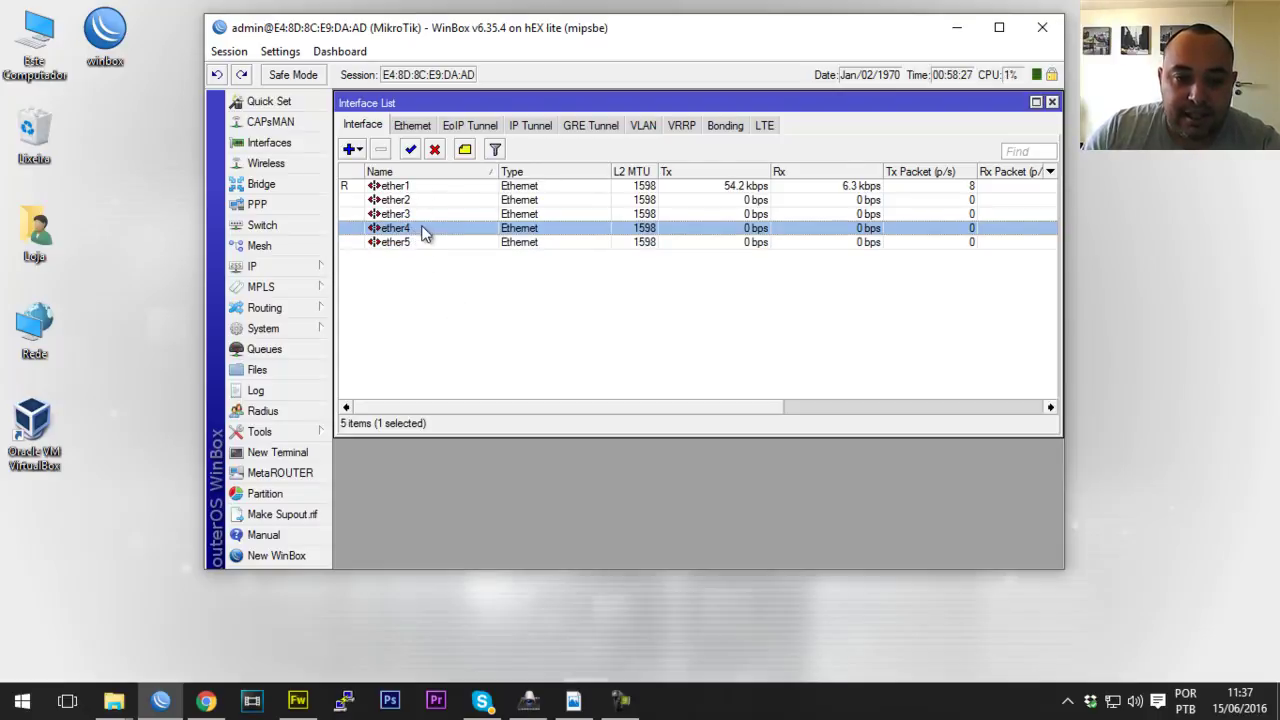
{"action": "left_click", "coordinate": [417, 245]}
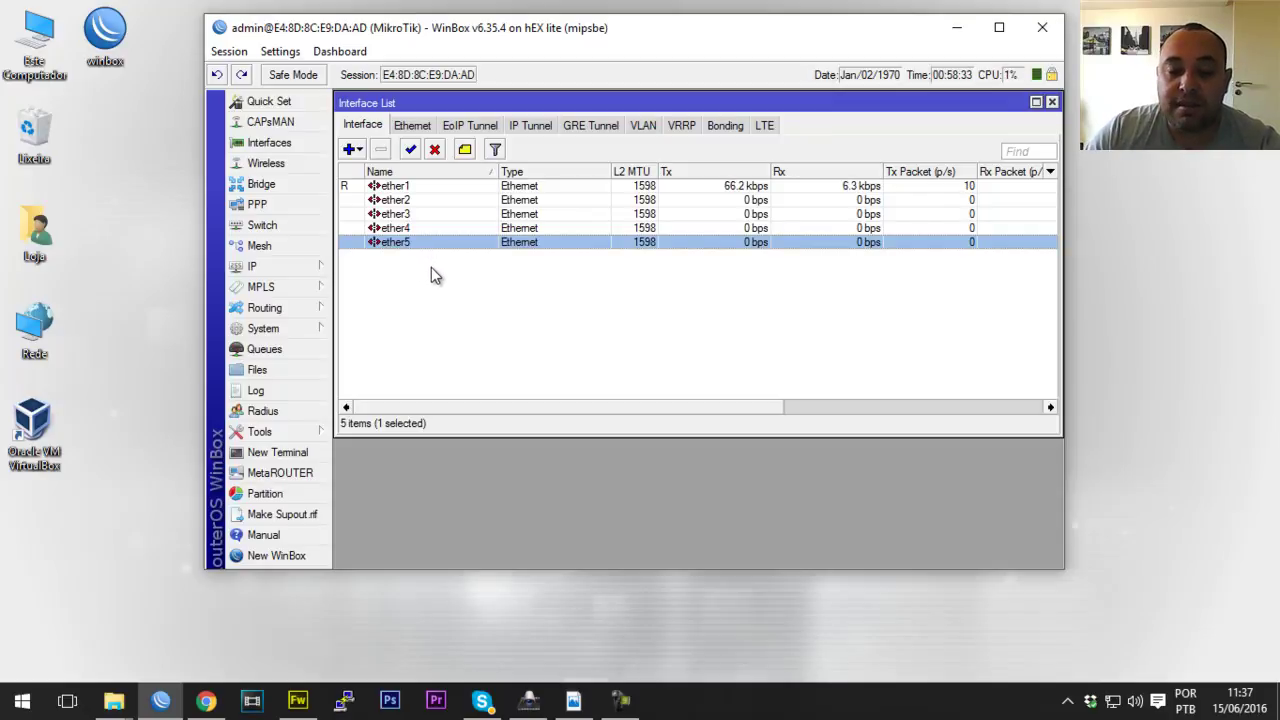
{"action": "left_click", "coordinate": [407, 229]}
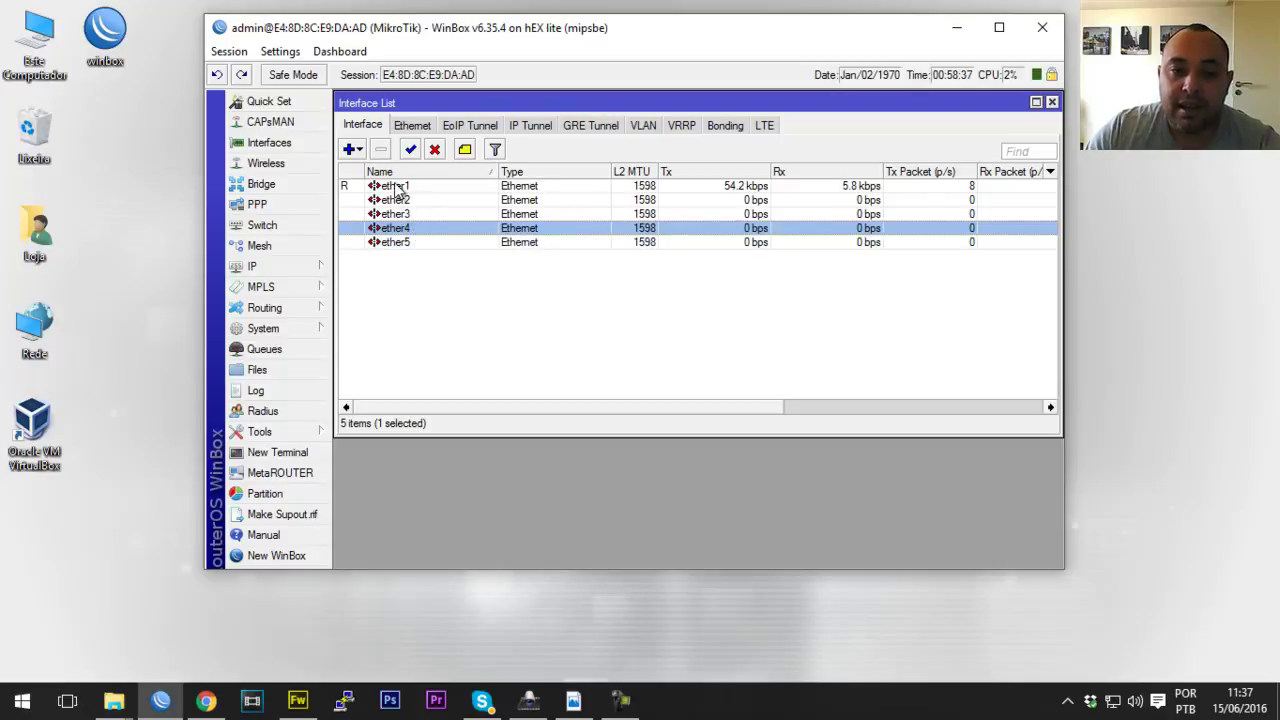
{"action": "left_click", "coordinate": [399, 190]}
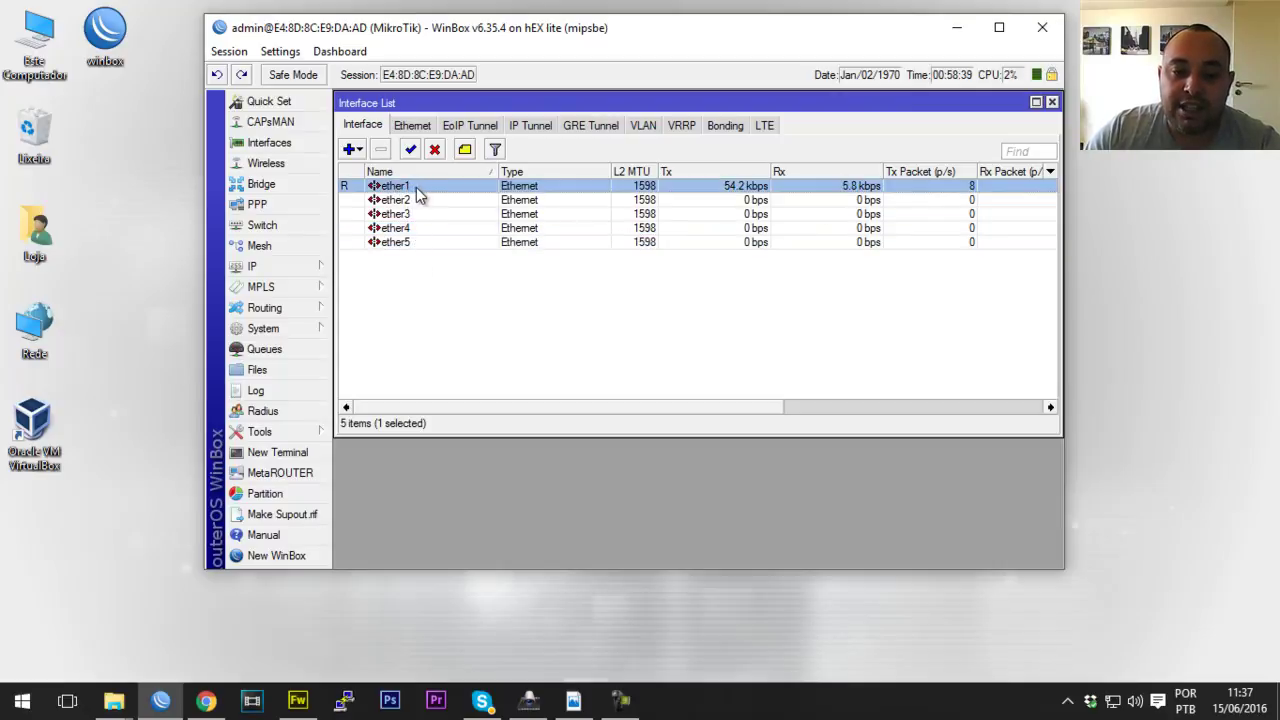
{"action": "left_click", "coordinate": [413, 203]}
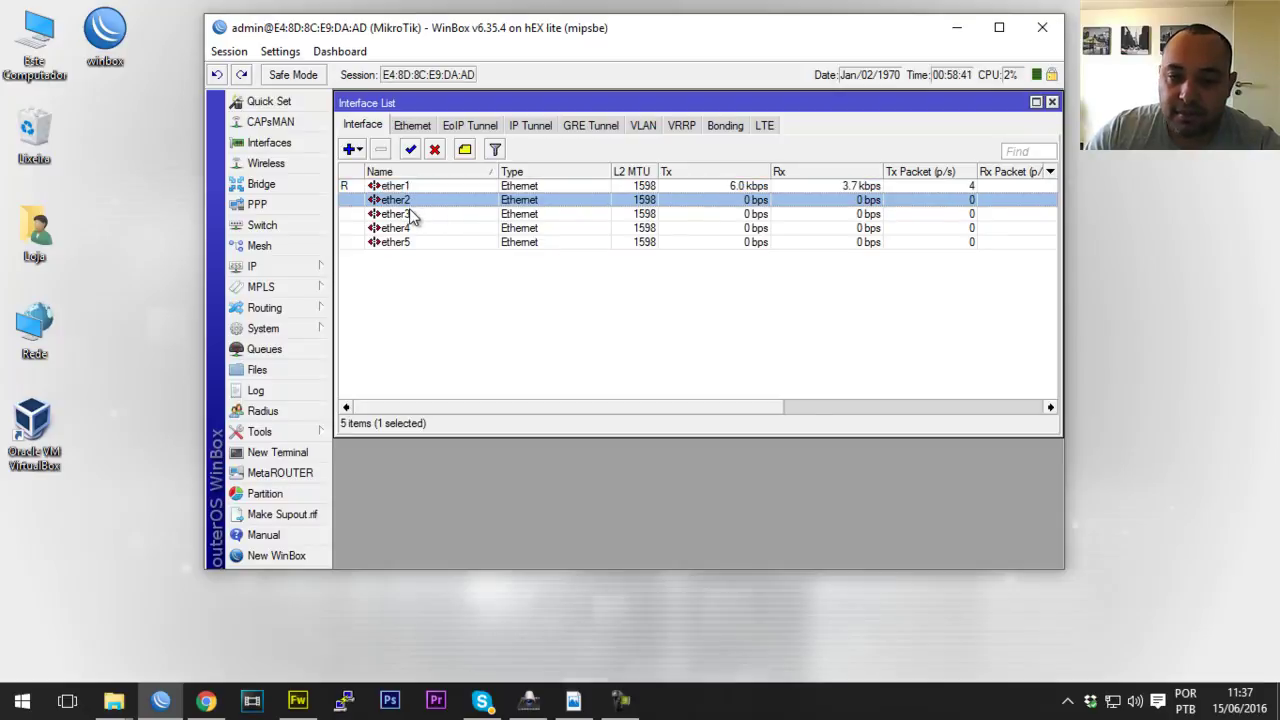
{"action": "left_click", "coordinate": [412, 214]}
{"action": "left_click", "coordinate": [417, 228]}
{"action": "left_click", "coordinate": [420, 246]}
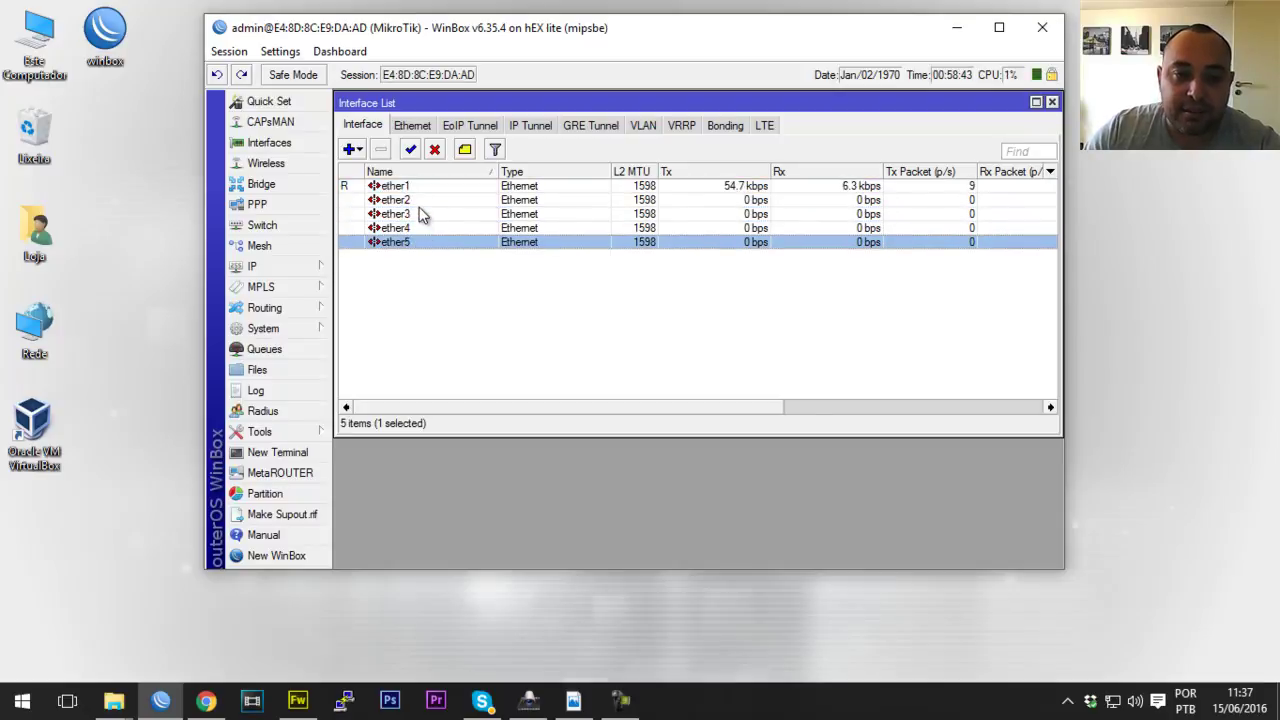
{"action": "left_click", "coordinate": [418, 201]}
{"action": "left_click", "coordinate": [420, 214]}
{"action": "left_click", "coordinate": [420, 244]}
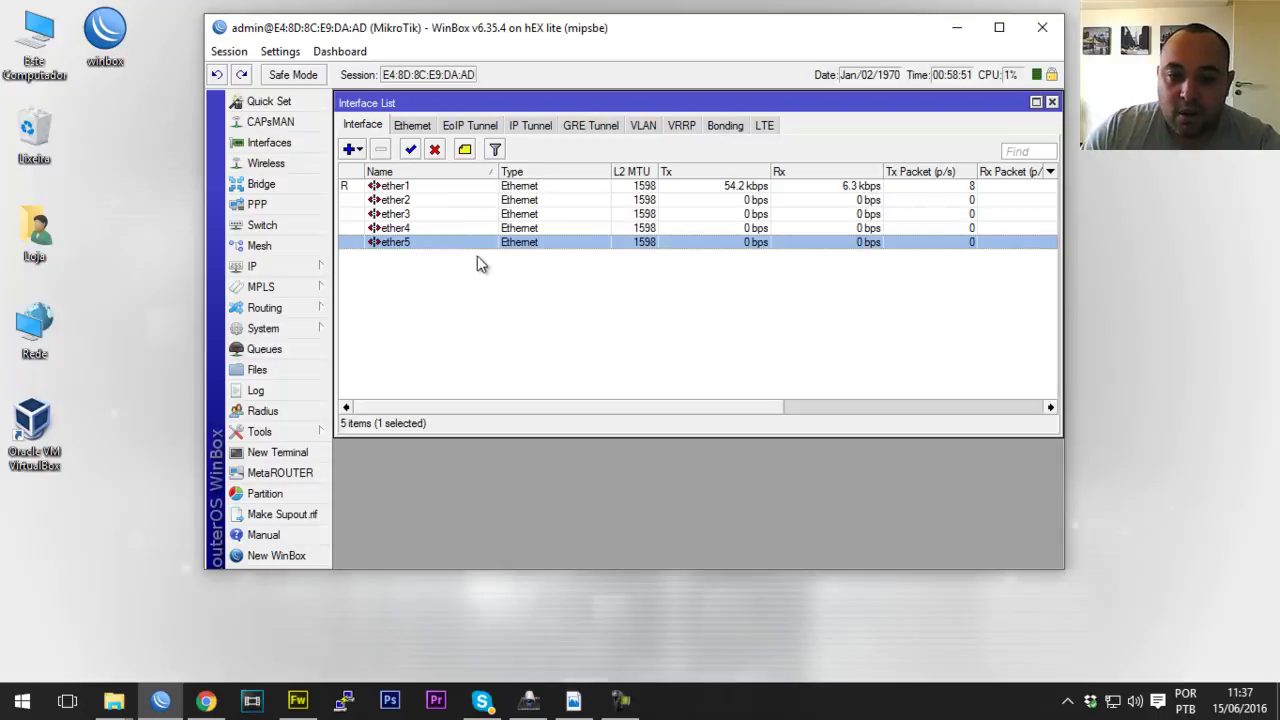
{"action": "left_click", "coordinate": [413, 283]}
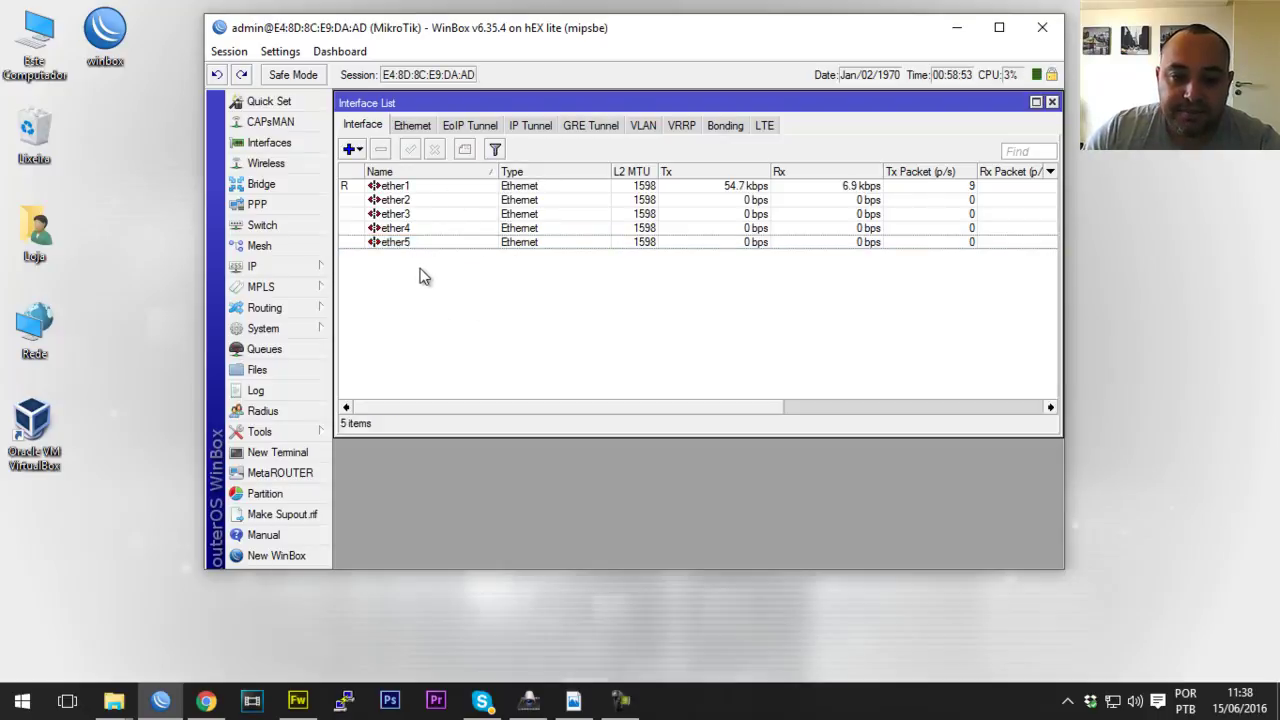
{"action": "left_click", "coordinate": [417, 189]}
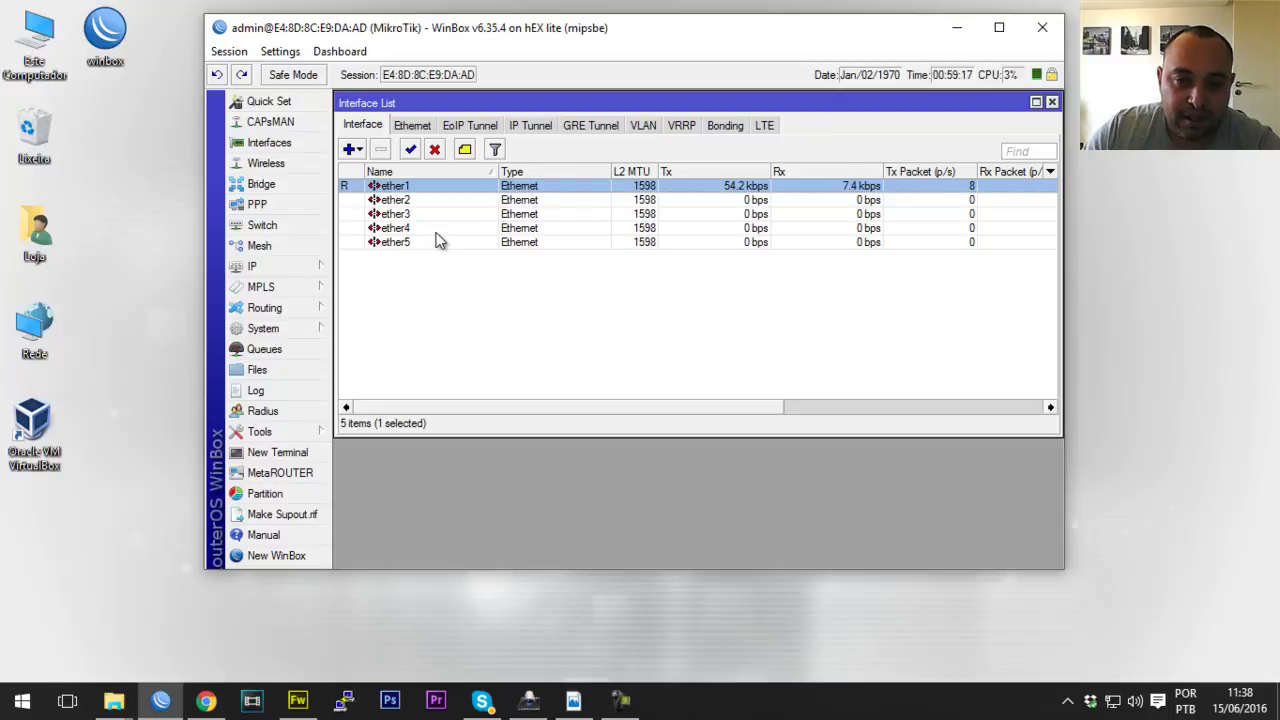
- Open the ether1 interface's properties, check its name and close the dialog without editing anything
{"action": "double_click", "coordinate": [392, 188]}
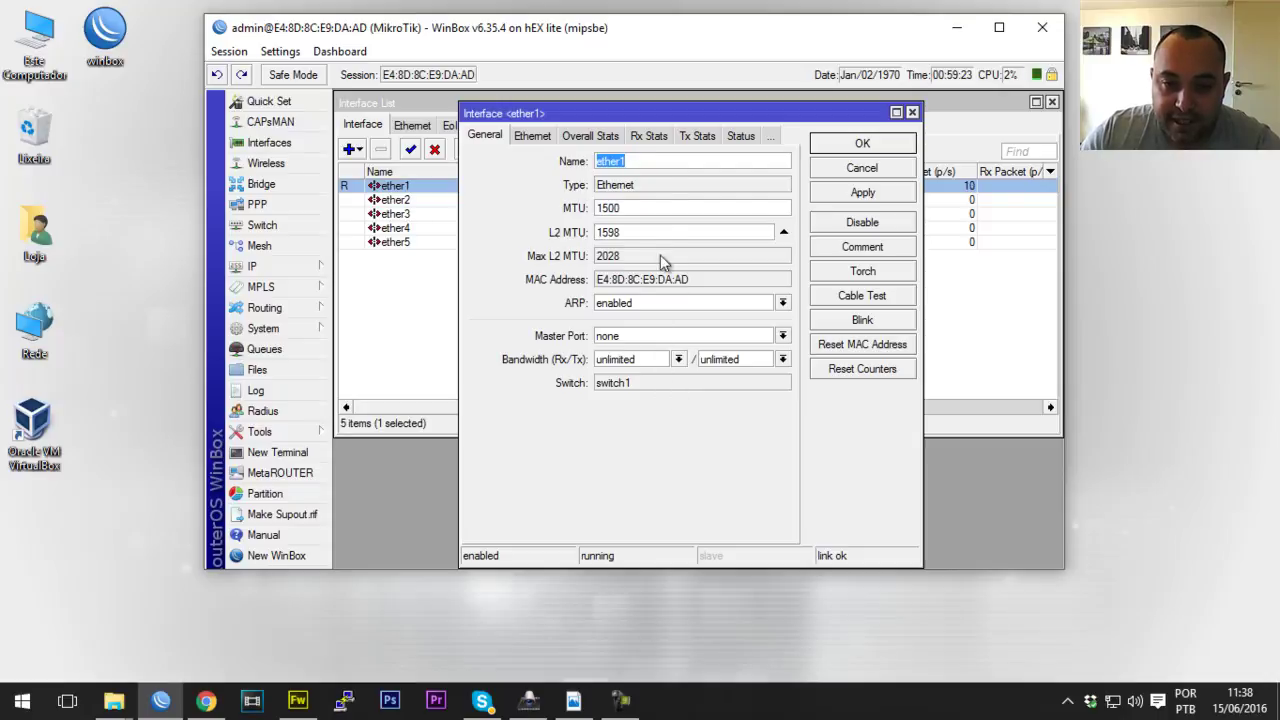
{"action": "left_click", "coordinate": [648, 162]}
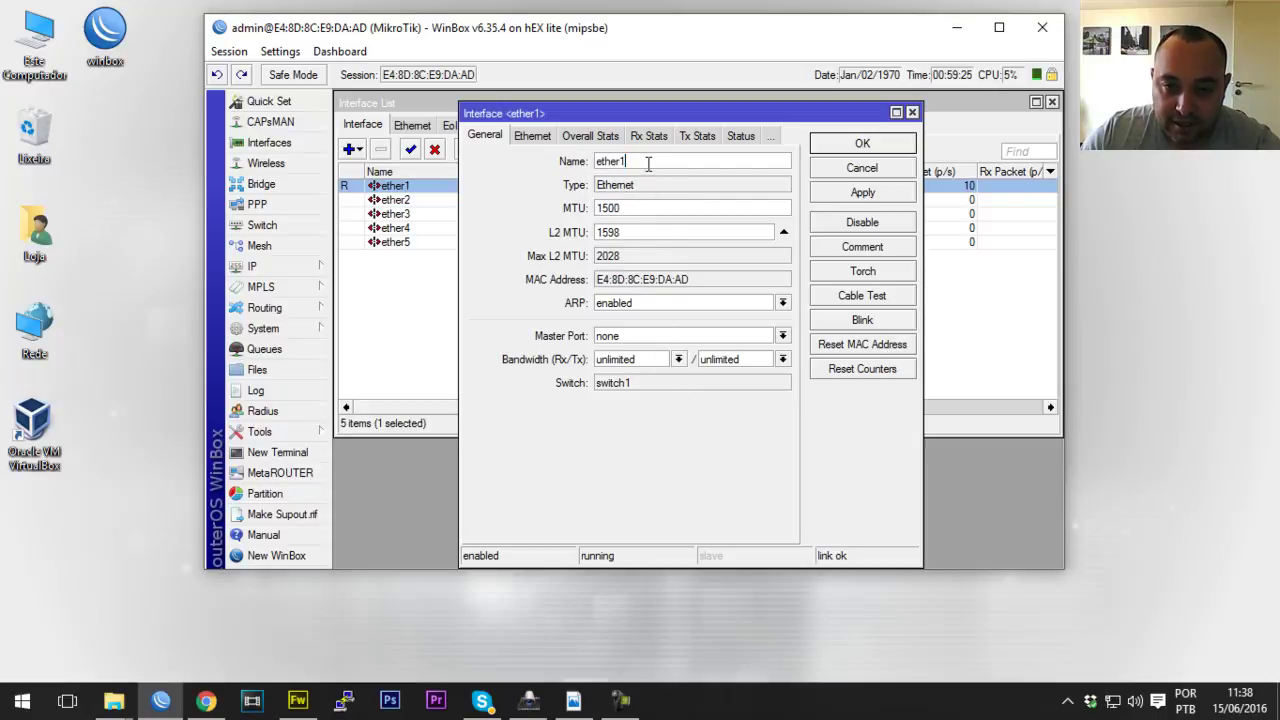
{"action": "double_click", "coordinate": [662, 163]}
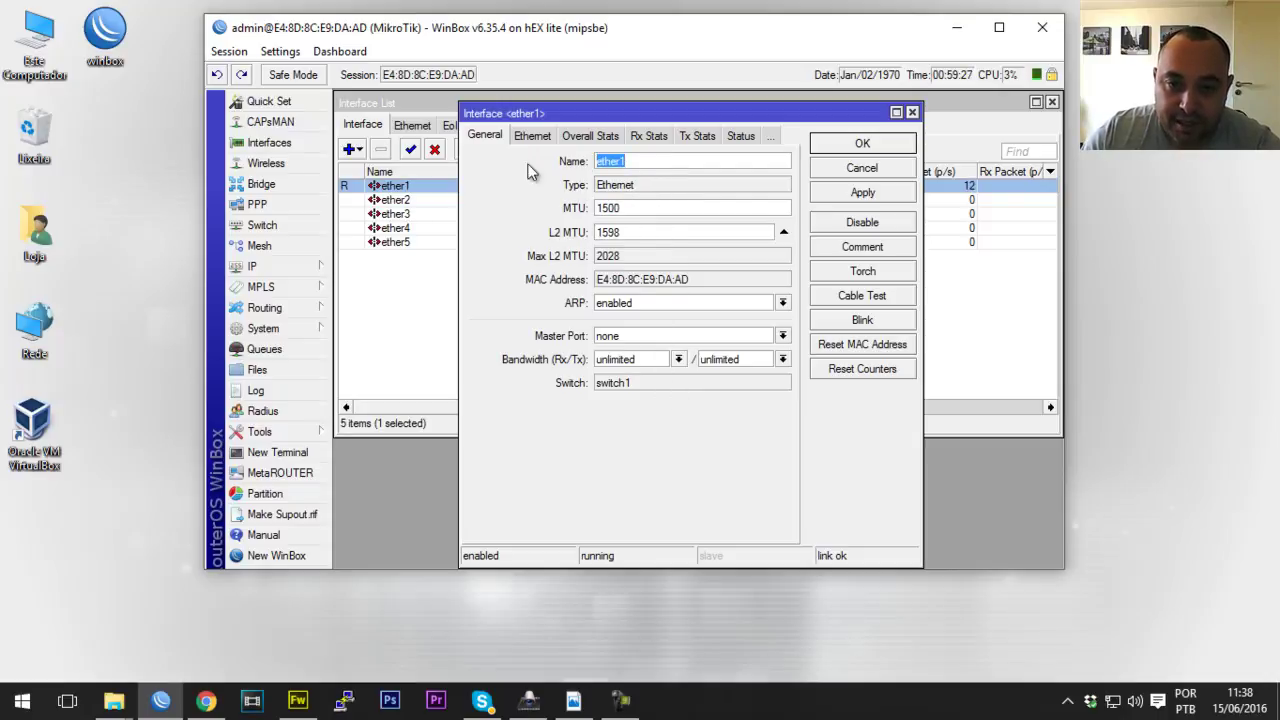
{"action": "left_click", "coordinate": [644, 163]}
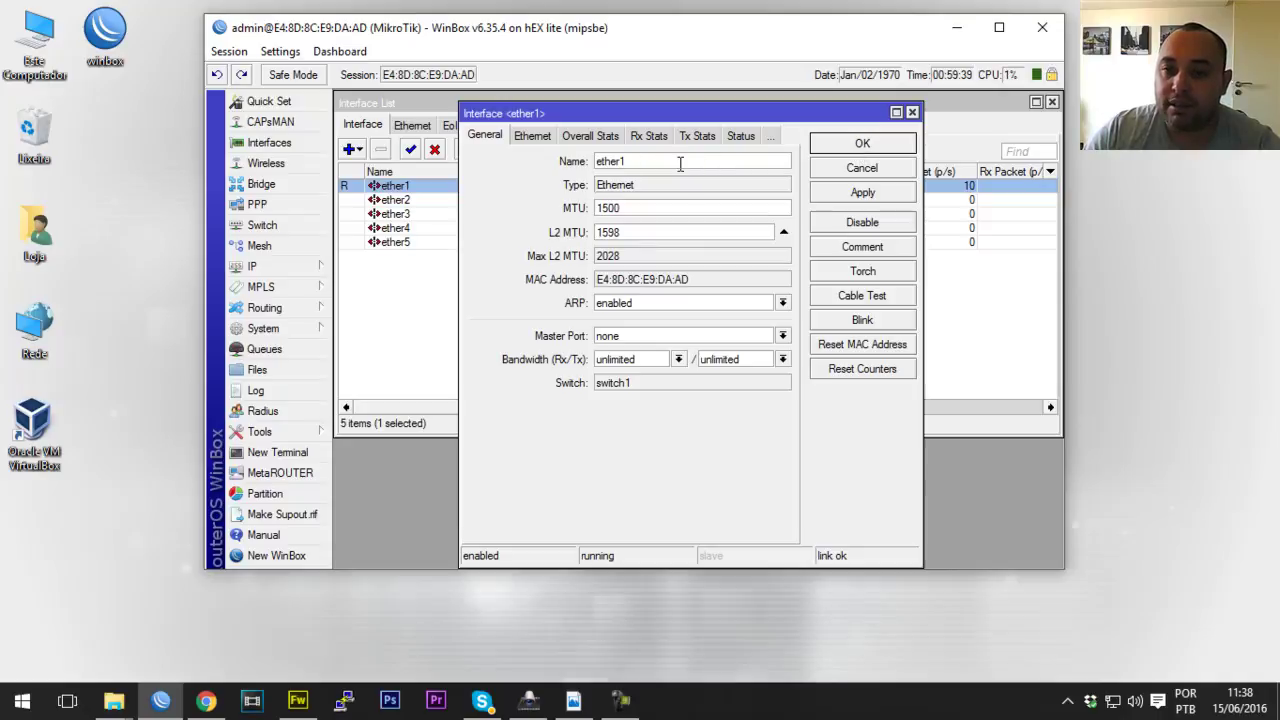
{"action": "left_click_drag", "start_coordinate": [680, 163], "coordinate": [560, 182]}
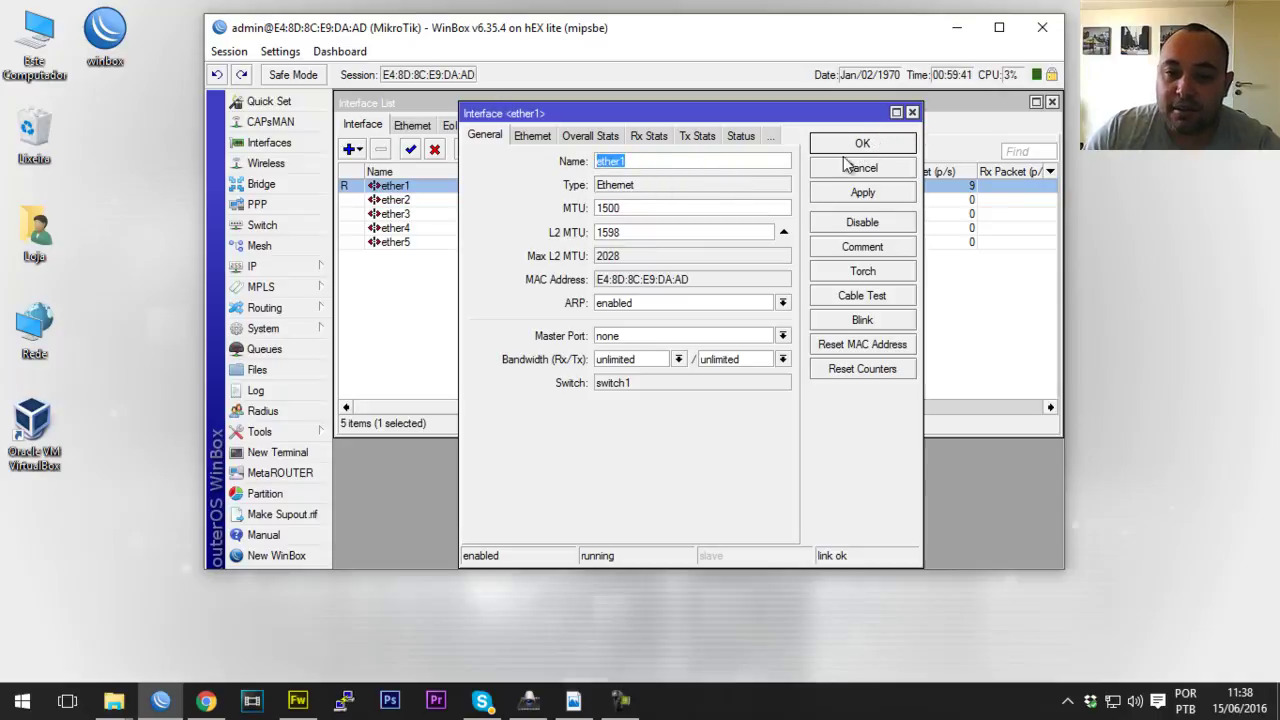
{"action": "left_click", "coordinate": [912, 112]}
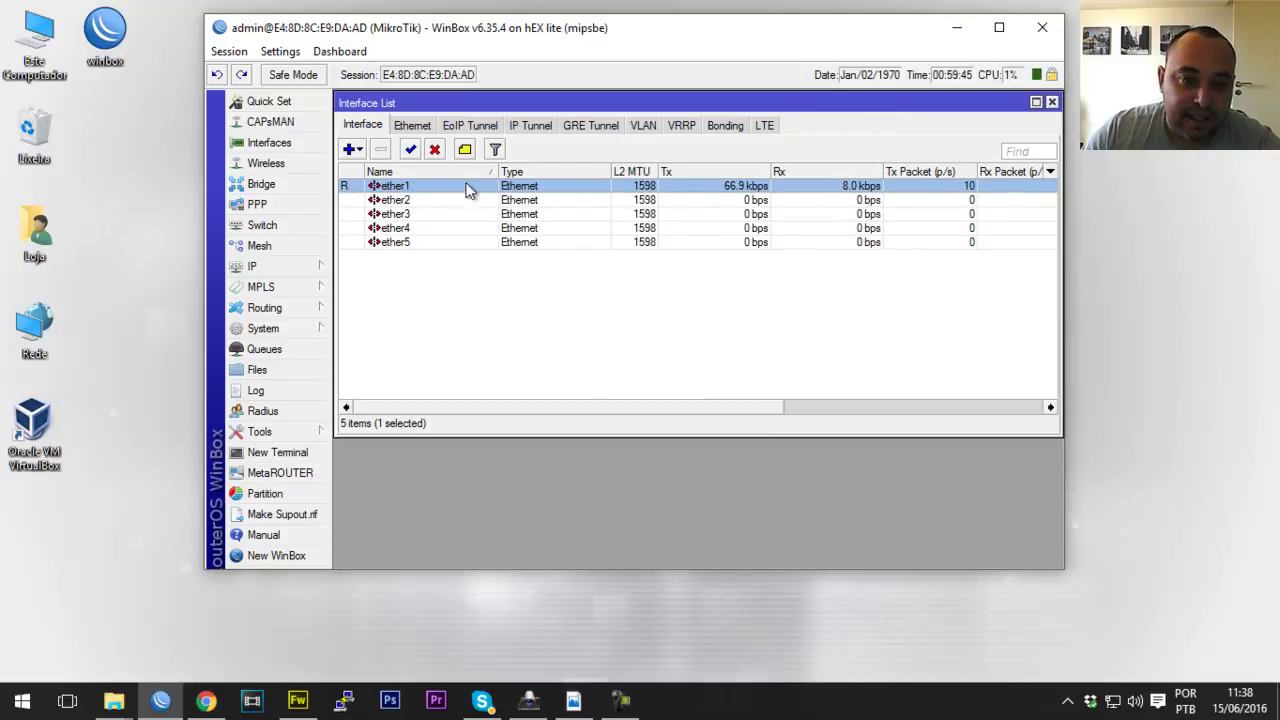
- Add the comment "Link" to the ether1 interface
{"action": "left_click", "coordinate": [466, 152]}
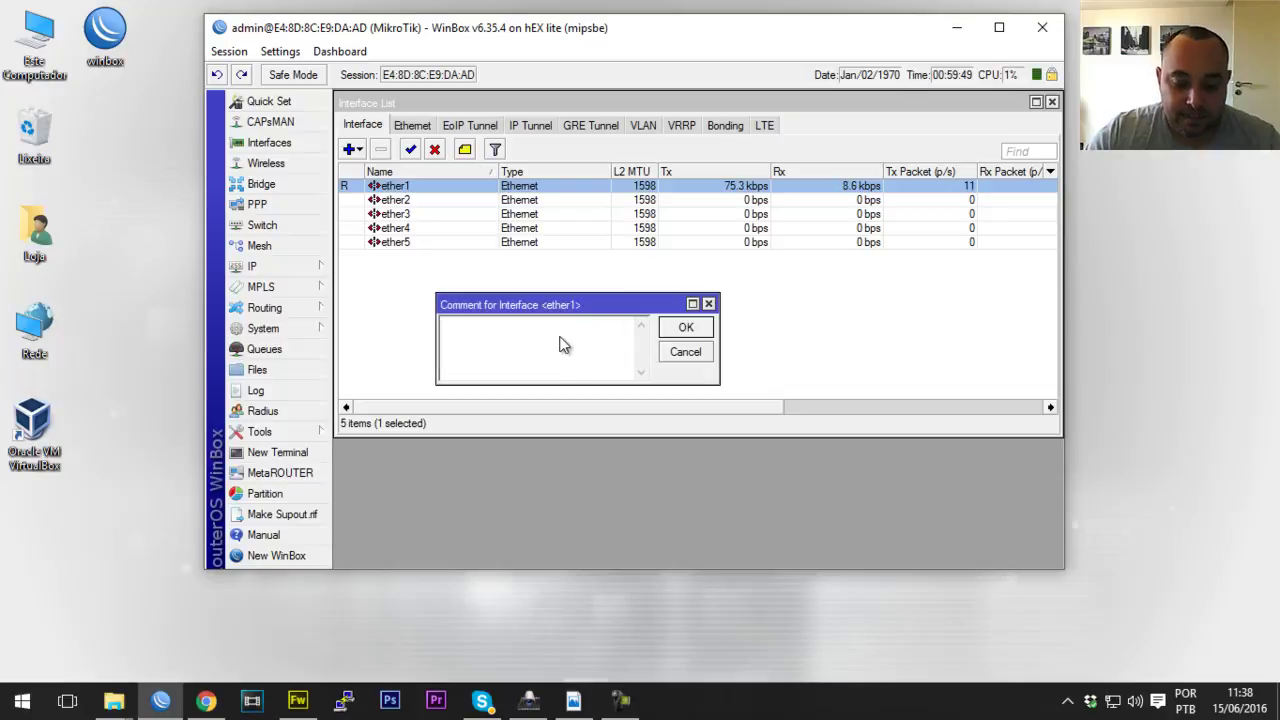
{"action": "type", "text": "Link"}
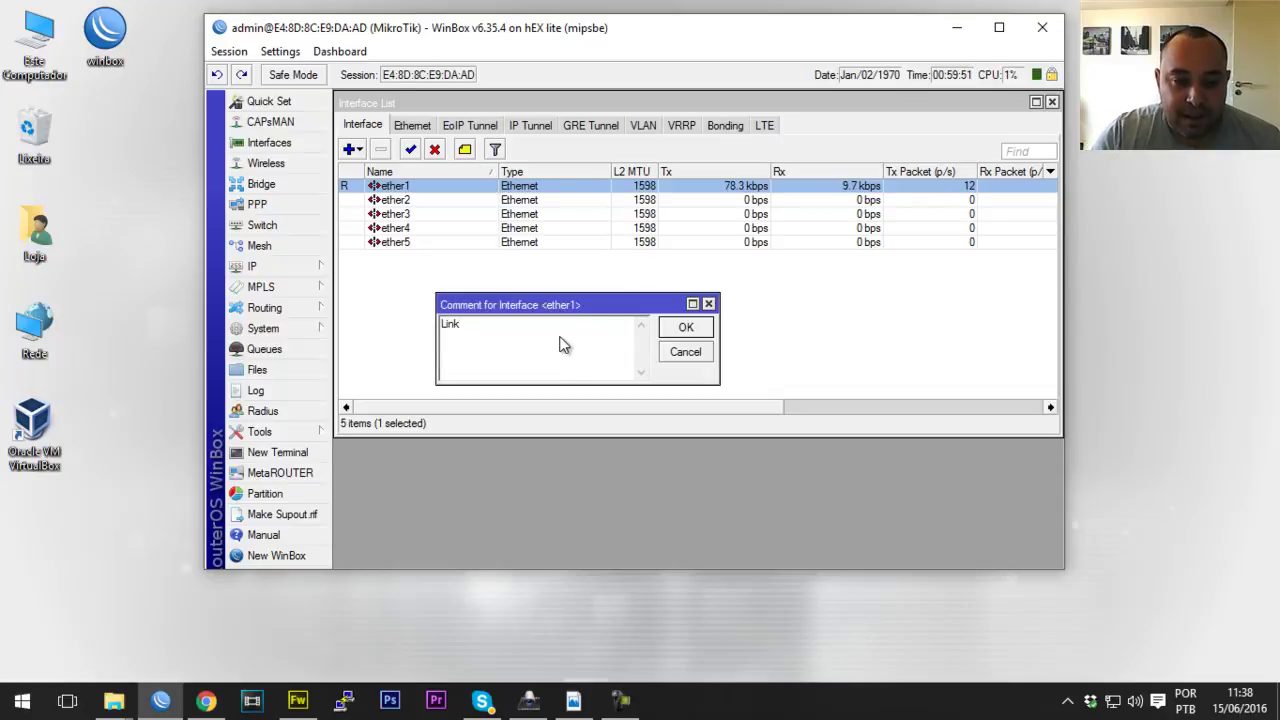
{"action": "key", "text": "Return"}
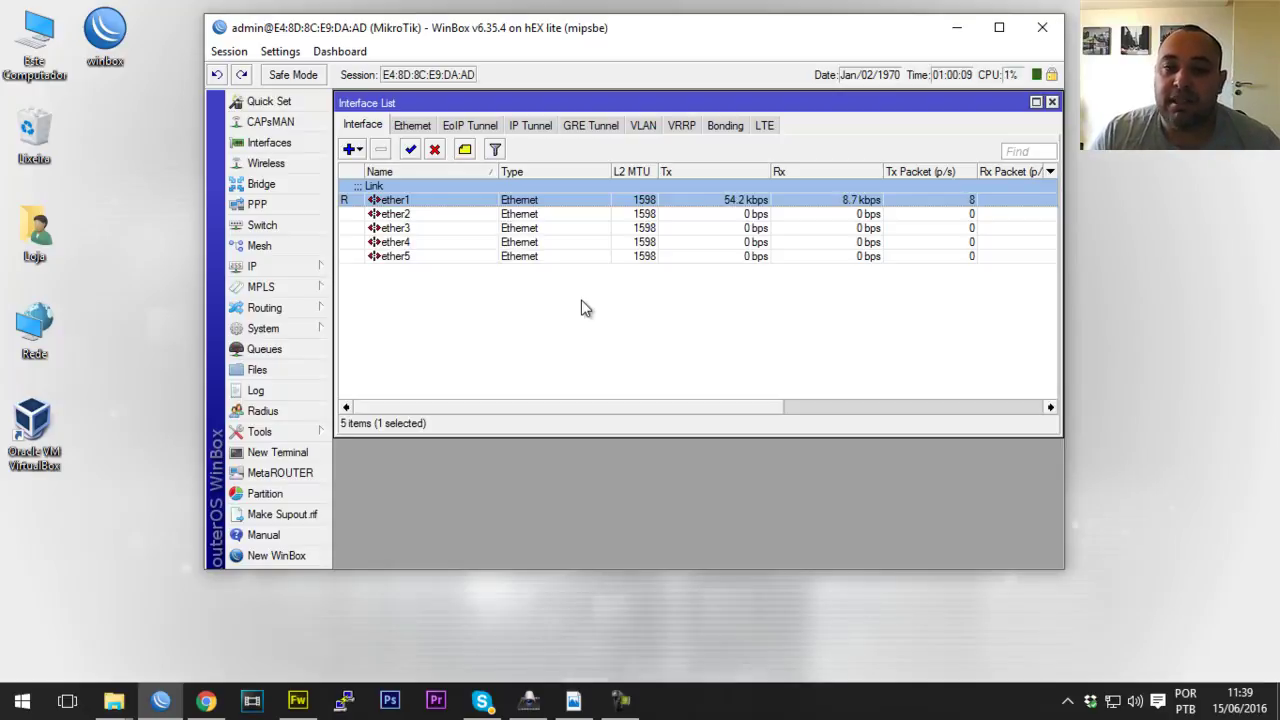
- Go through the ether1 to ether5 entries in the interface list one by one, concentrating on ether2 to ether5
{"action": "left_click", "coordinate": [432, 214]}
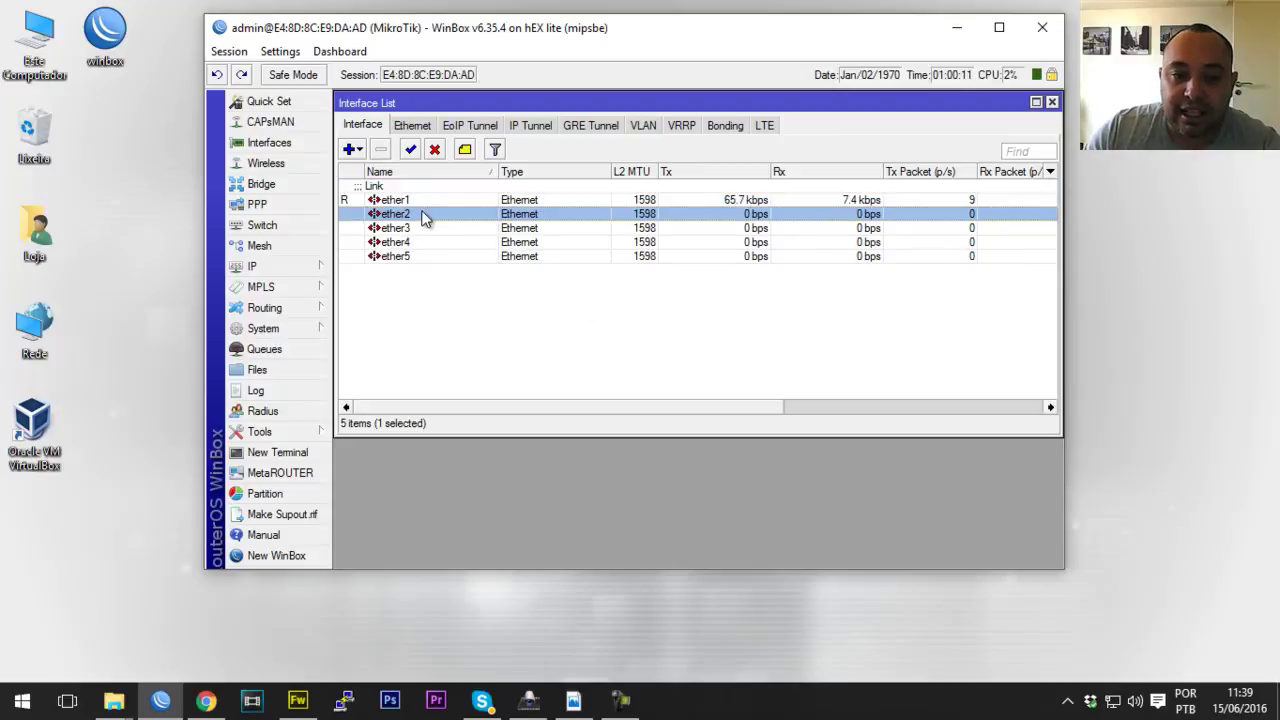
{"action": "left_click", "coordinate": [430, 230]}
{"action": "left_click", "coordinate": [428, 244]}
{"action": "left_click", "coordinate": [427, 256]}
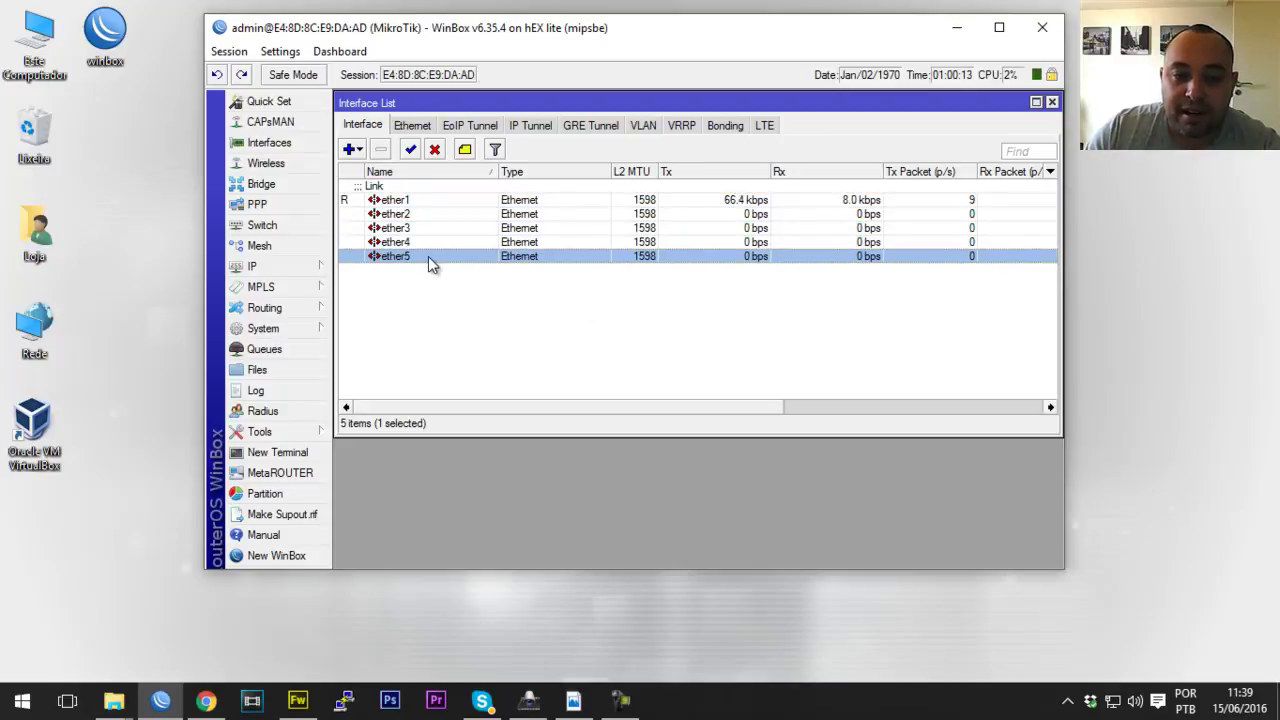
{"action": "left_click", "coordinate": [446, 293]}
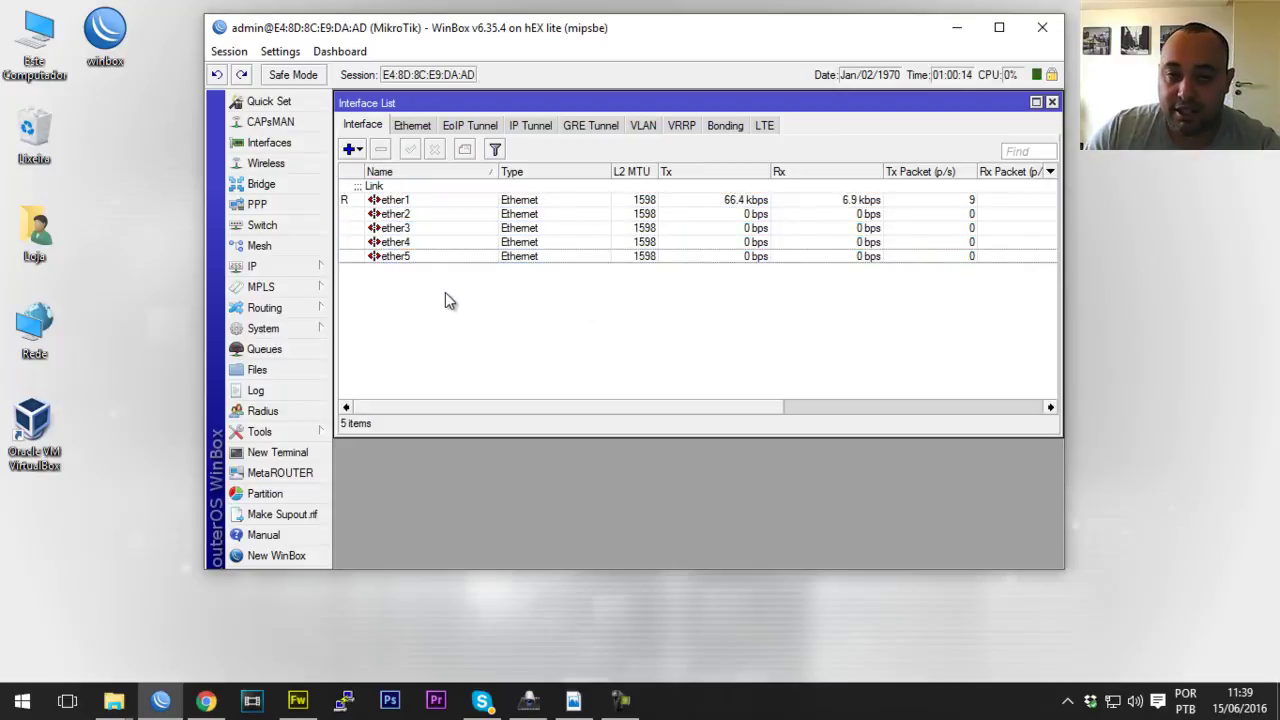
{"action": "left_click", "coordinate": [418, 203]}
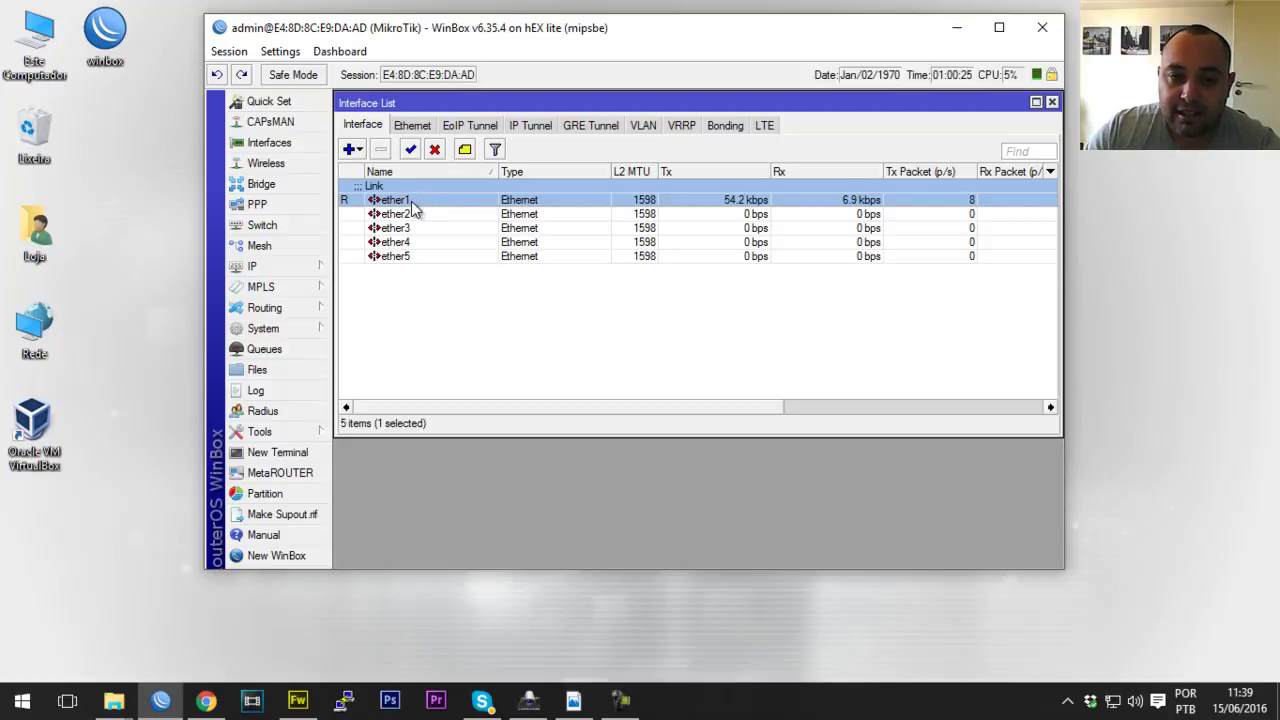
{"action": "left_click", "coordinate": [410, 214]}
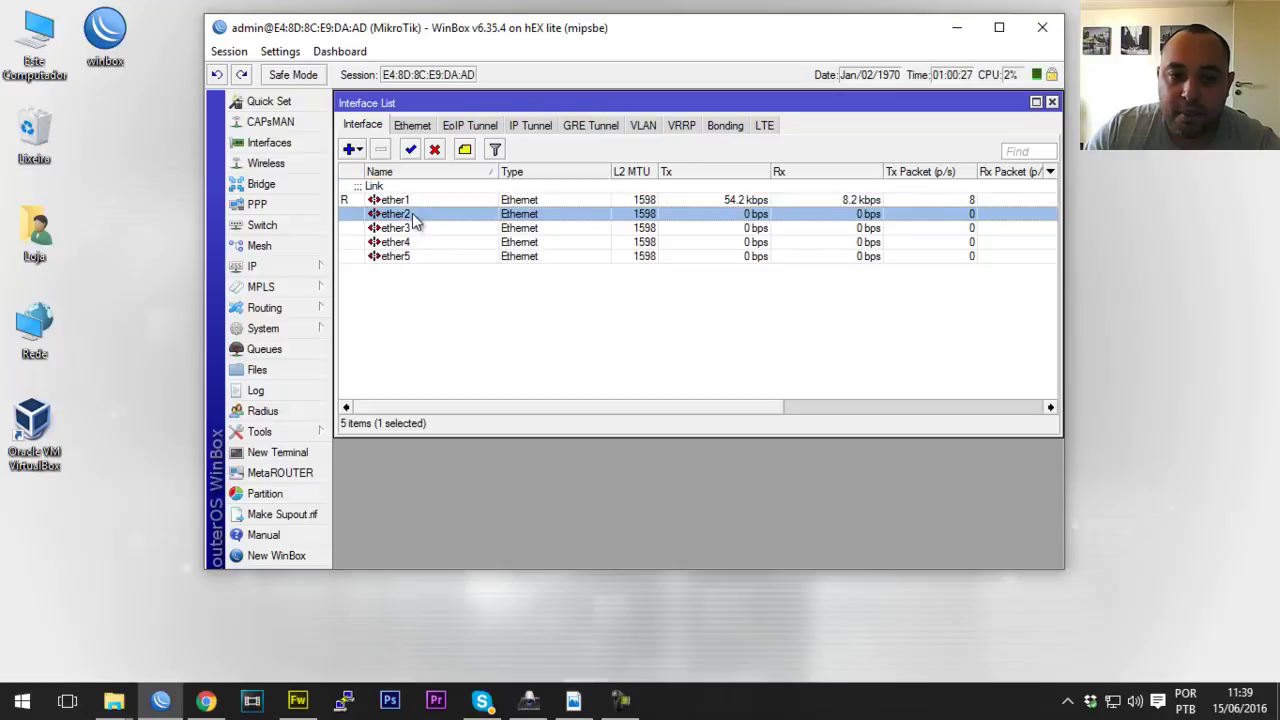
{"action": "left_click", "coordinate": [418, 228]}
{"action": "left_click", "coordinate": [420, 242]}
{"action": "left_click", "coordinate": [421, 256]}
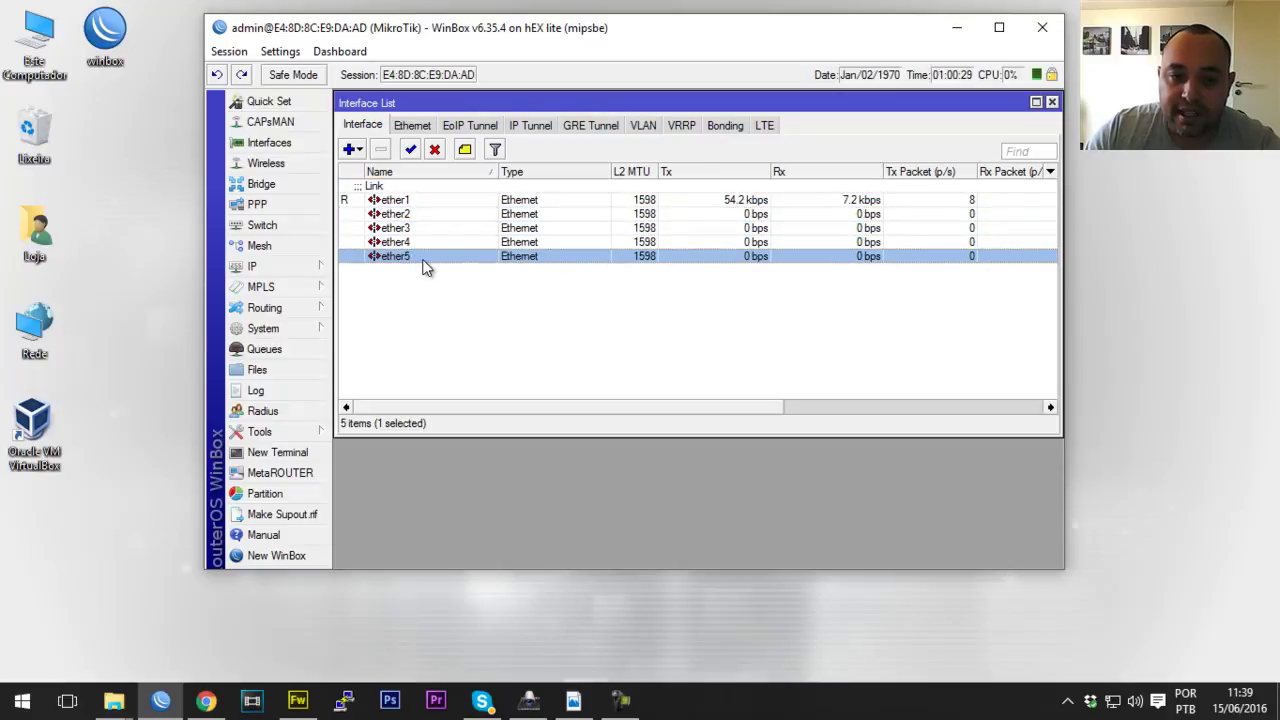
{"action": "left_click", "coordinate": [429, 273]}
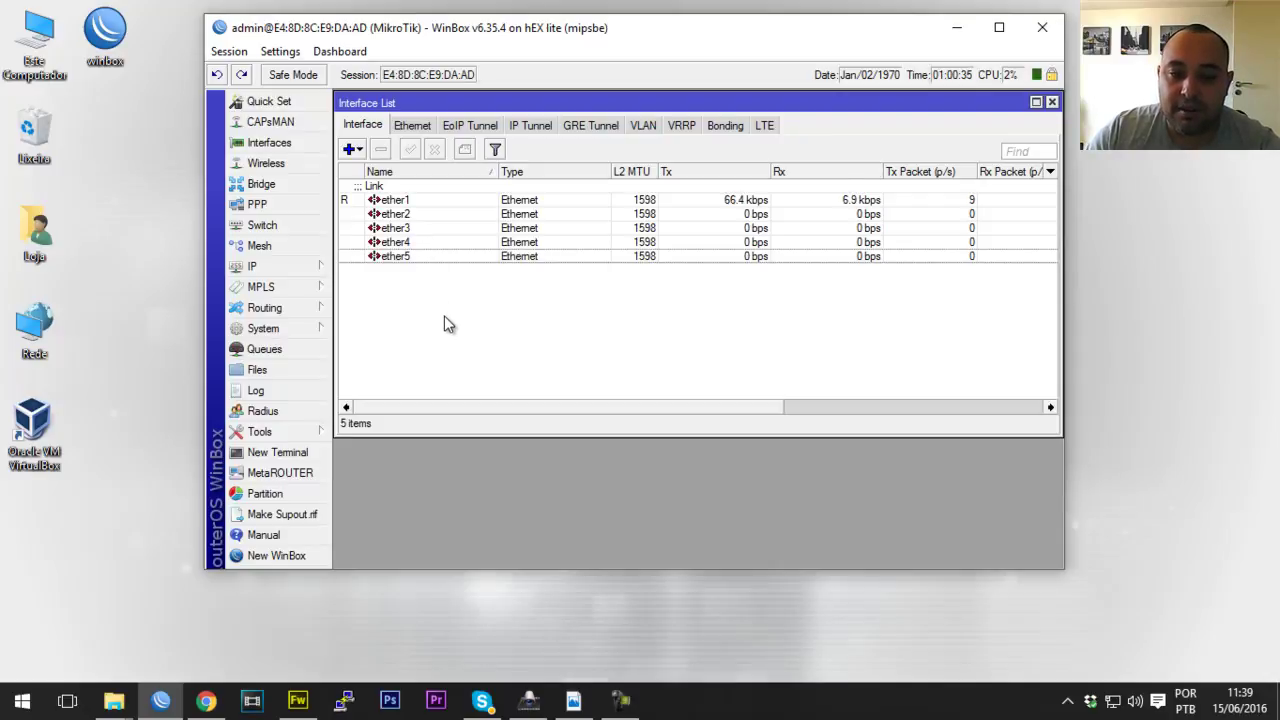
{"action": "left_click", "coordinate": [420, 214]}
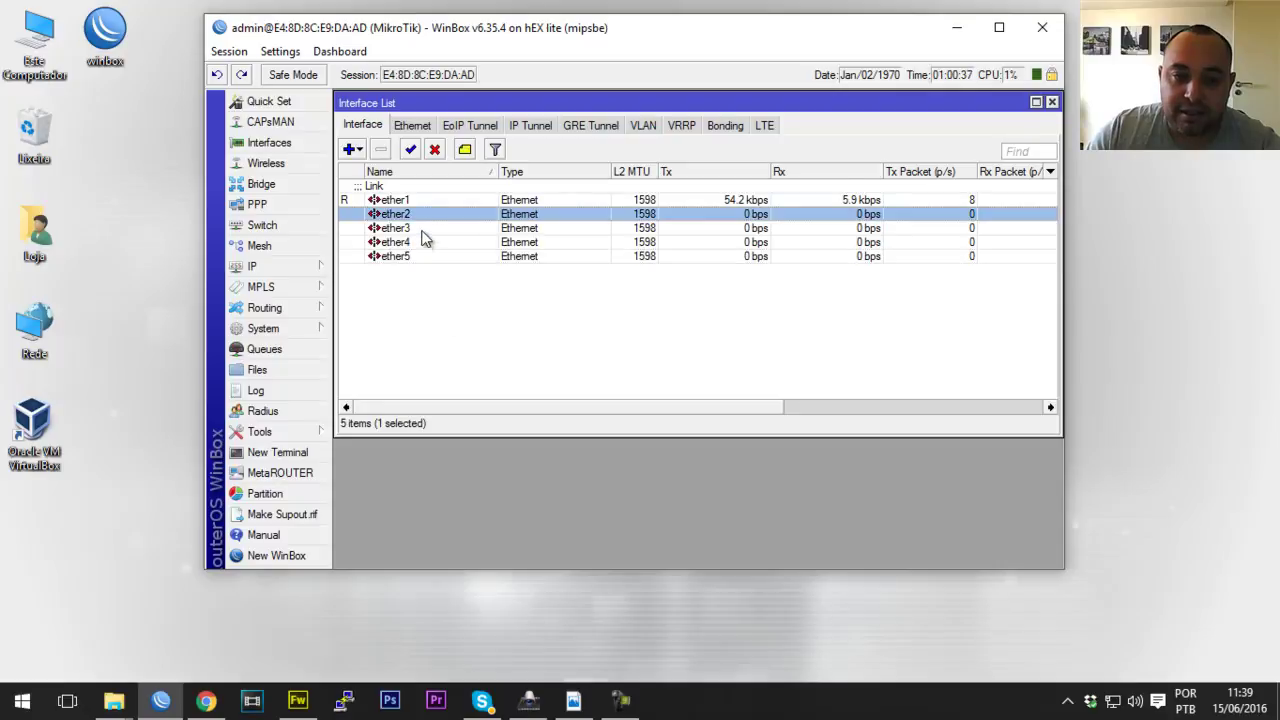
{"action": "left_click", "coordinate": [422, 228]}
{"action": "left_click", "coordinate": [423, 245]}
{"action": "left_click", "coordinate": [426, 259]}
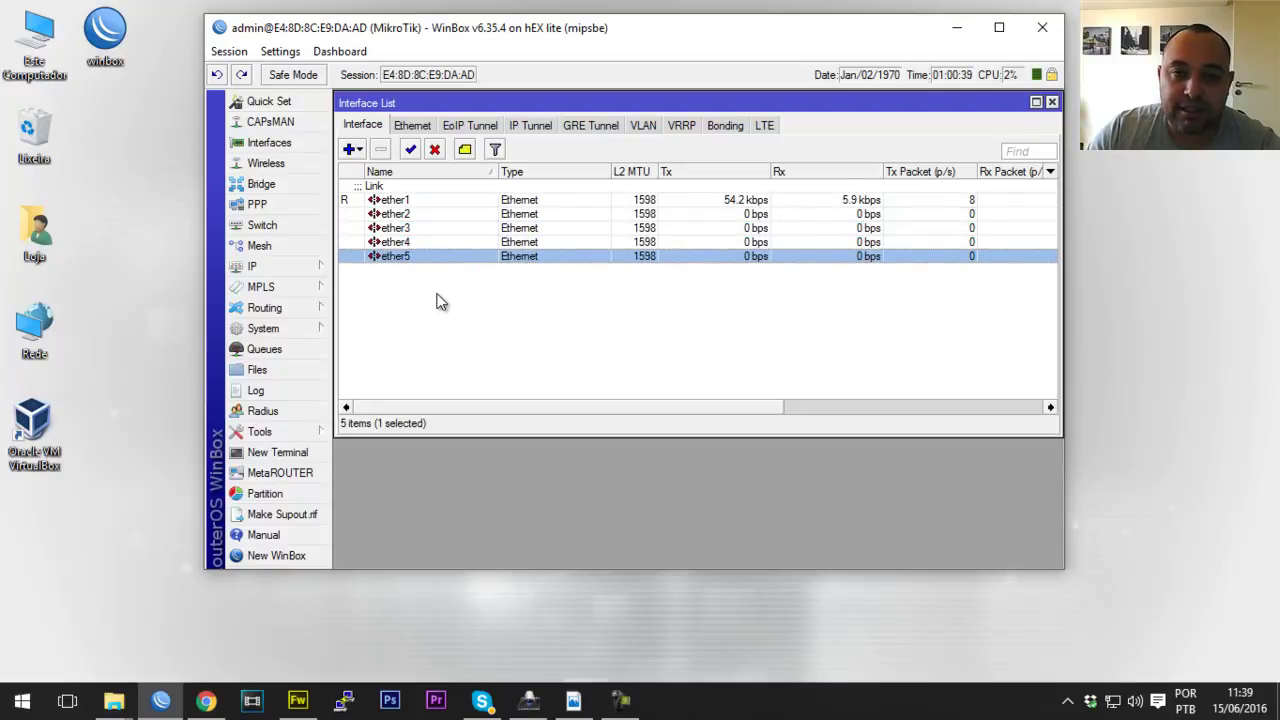
{"action": "left_click", "coordinate": [438, 298]}
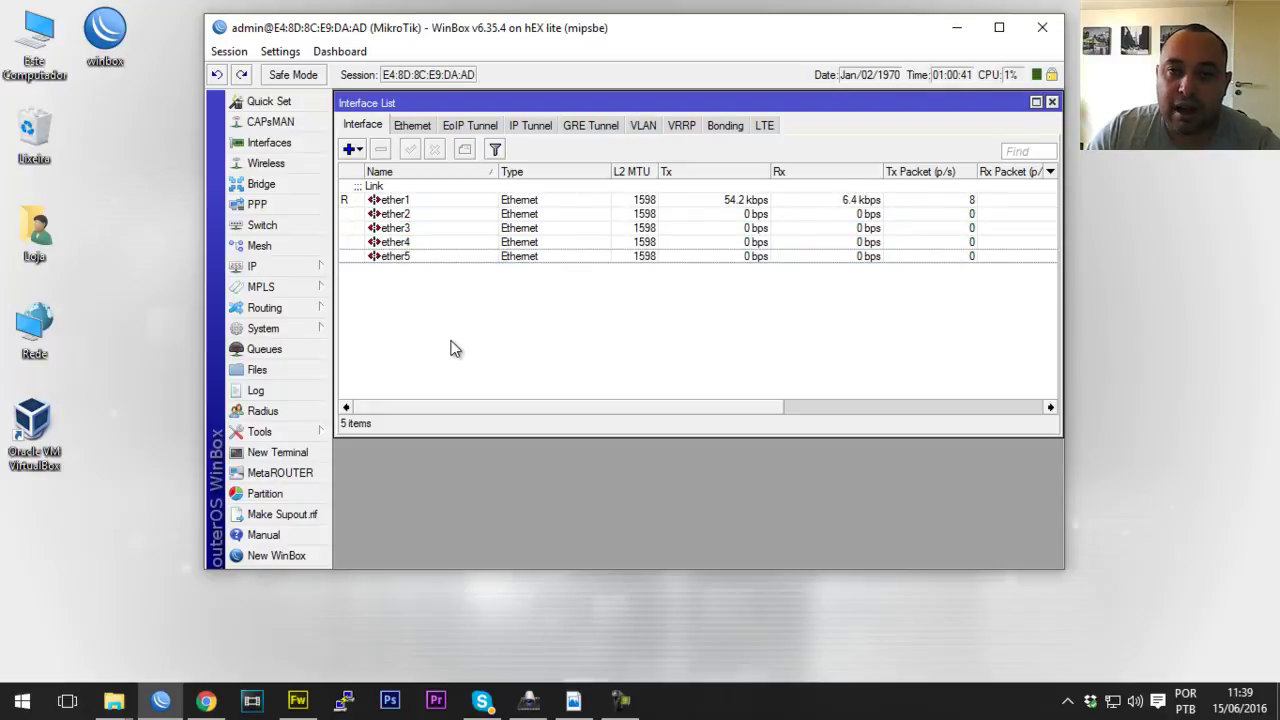
{"action": "left_click", "coordinate": [416, 215]}
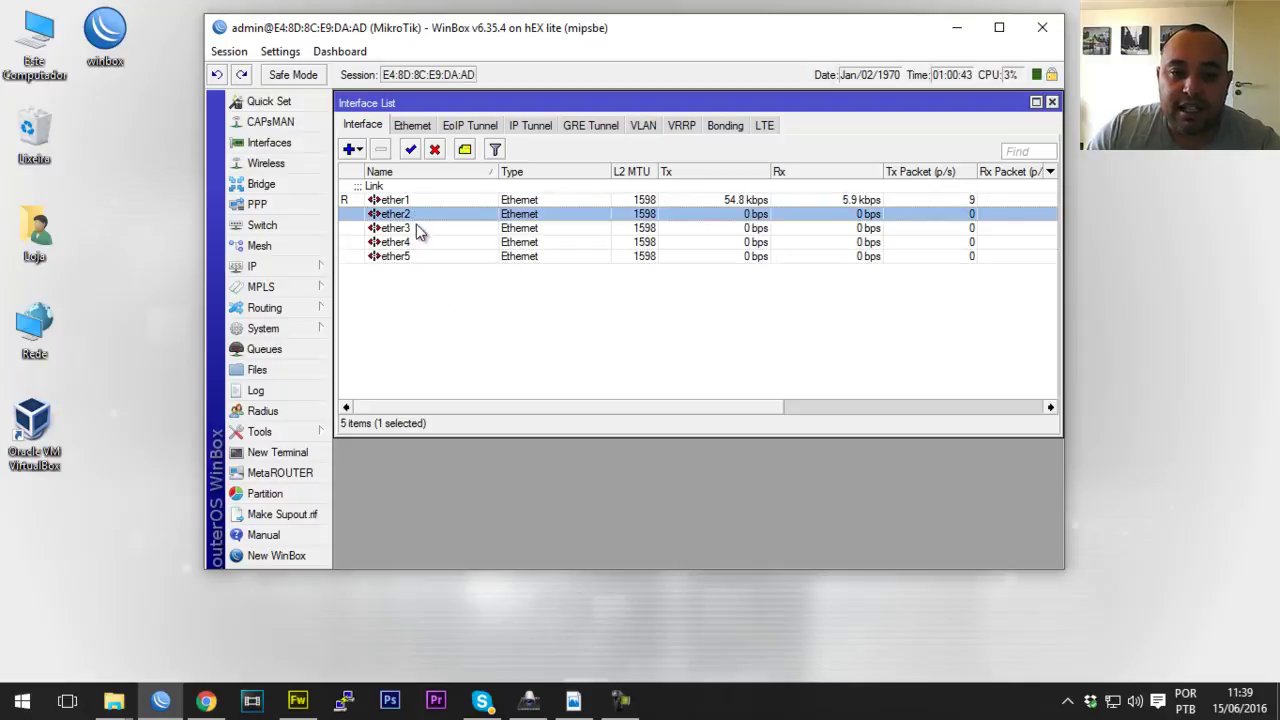
{"action": "left_click", "coordinate": [418, 229]}
{"action": "left_click", "coordinate": [422, 243]}
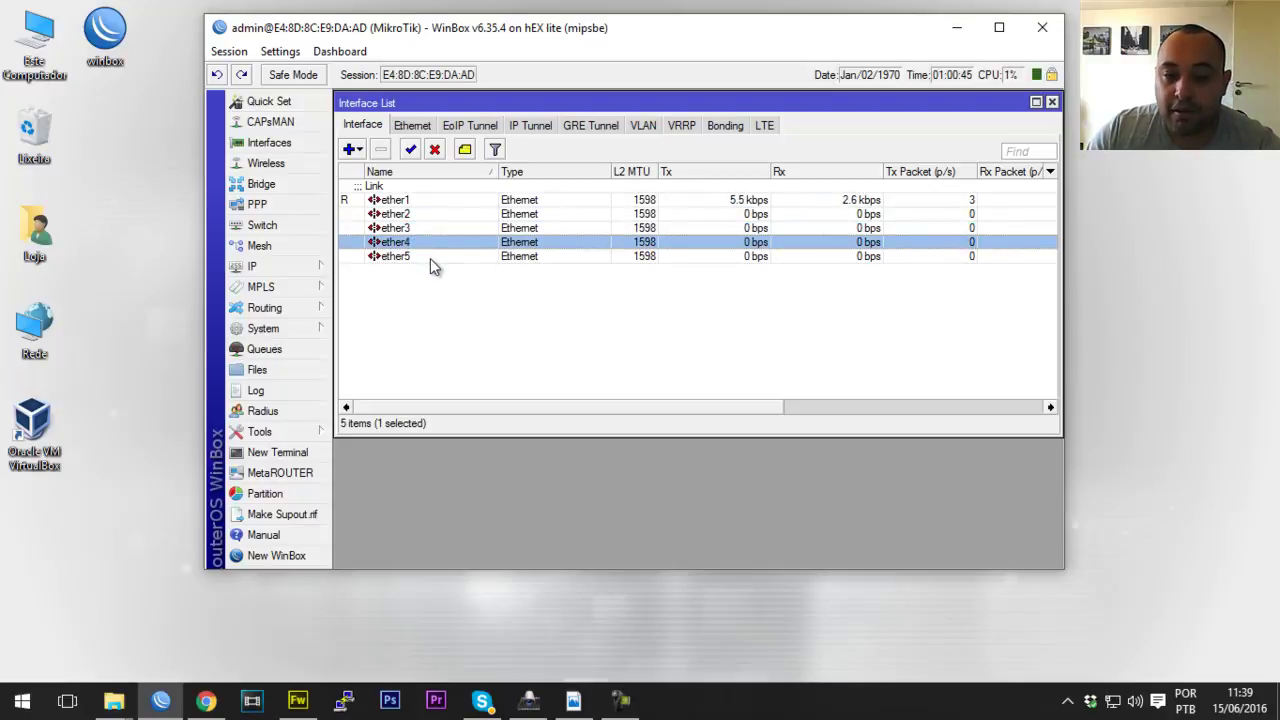
{"action": "left_click", "coordinate": [420, 216]}
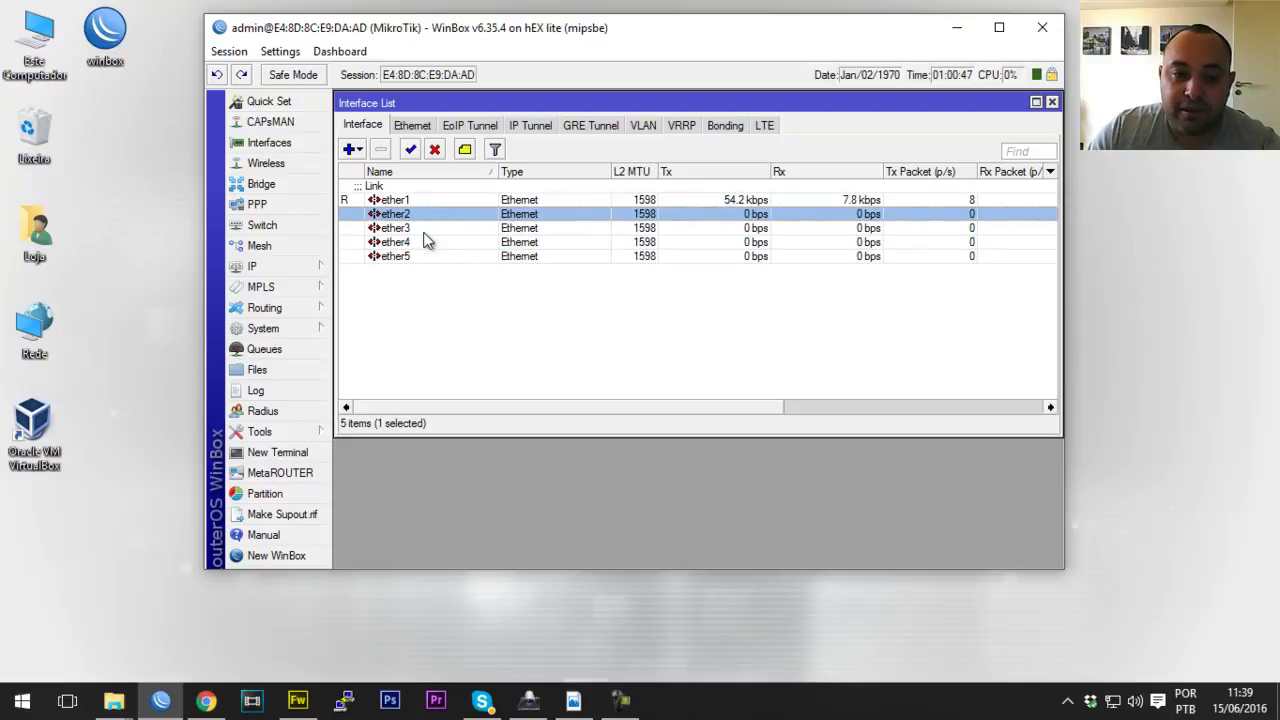
{"action": "left_click", "coordinate": [423, 229]}
{"action": "left_click", "coordinate": [424, 243]}
{"action": "left_click", "coordinate": [428, 257]}
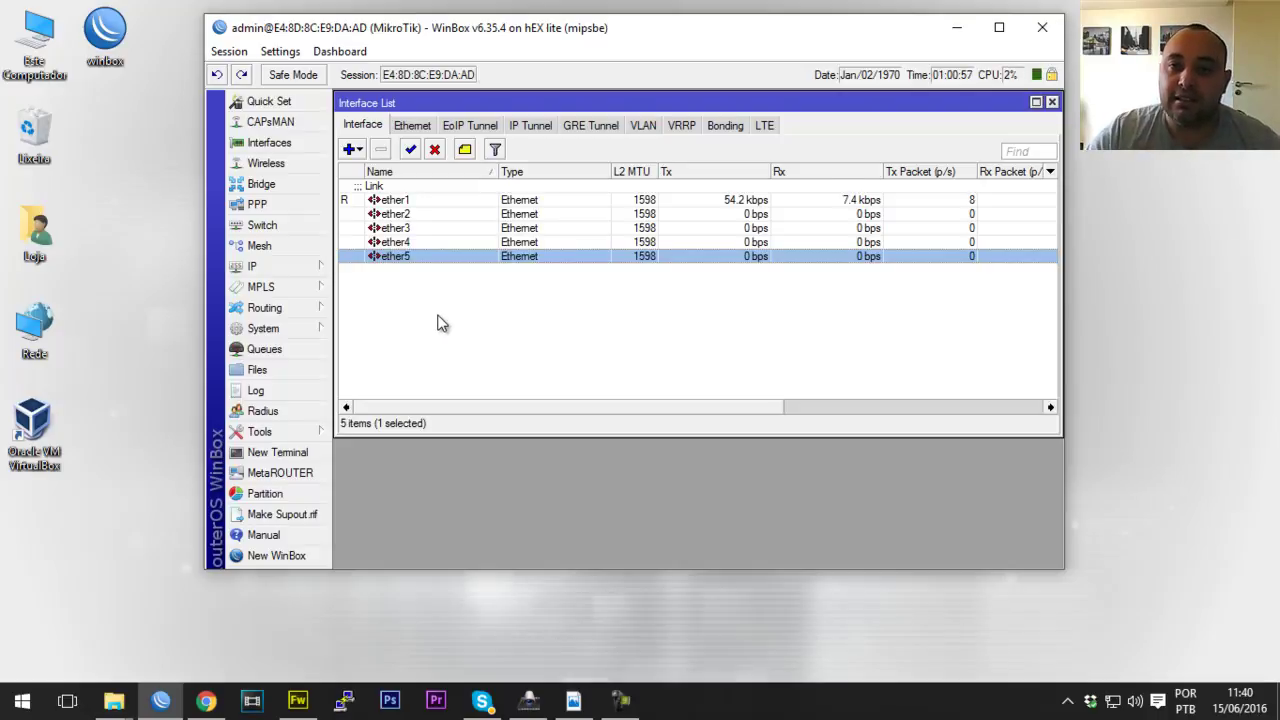
- Review ether1's name, MAC address, ARP options and Rx bandwidth choices in its properties, and close them without editing anything
{"action": "double_click", "coordinate": [408, 201]}
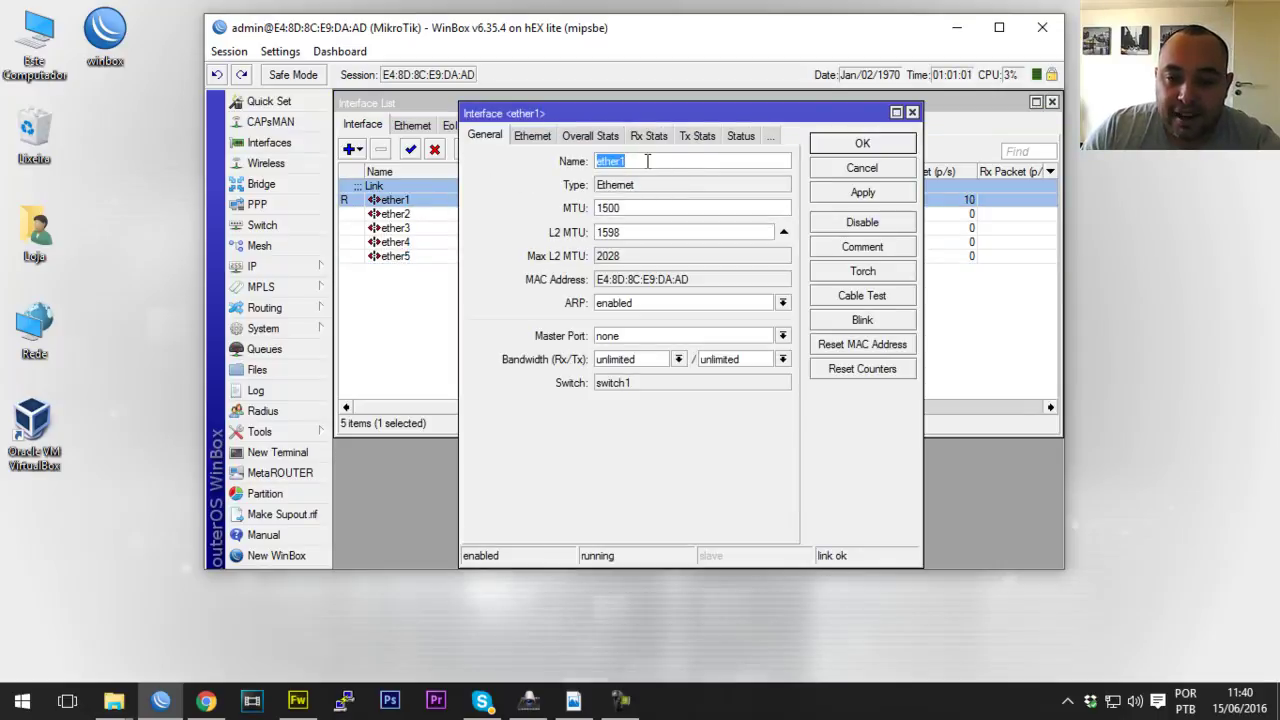
{"action": "left_click", "coordinate": [652, 161]}
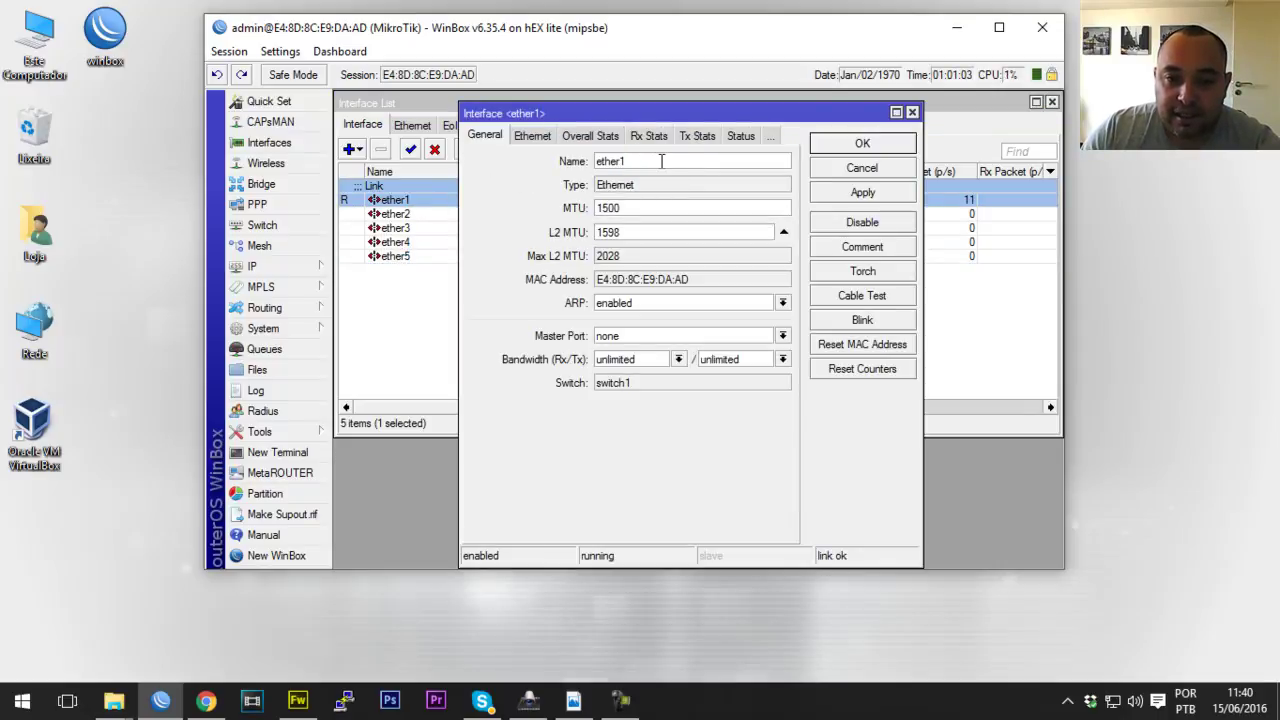
{"action": "left_click_drag", "start_coordinate": [661, 161], "coordinate": [550, 162]}
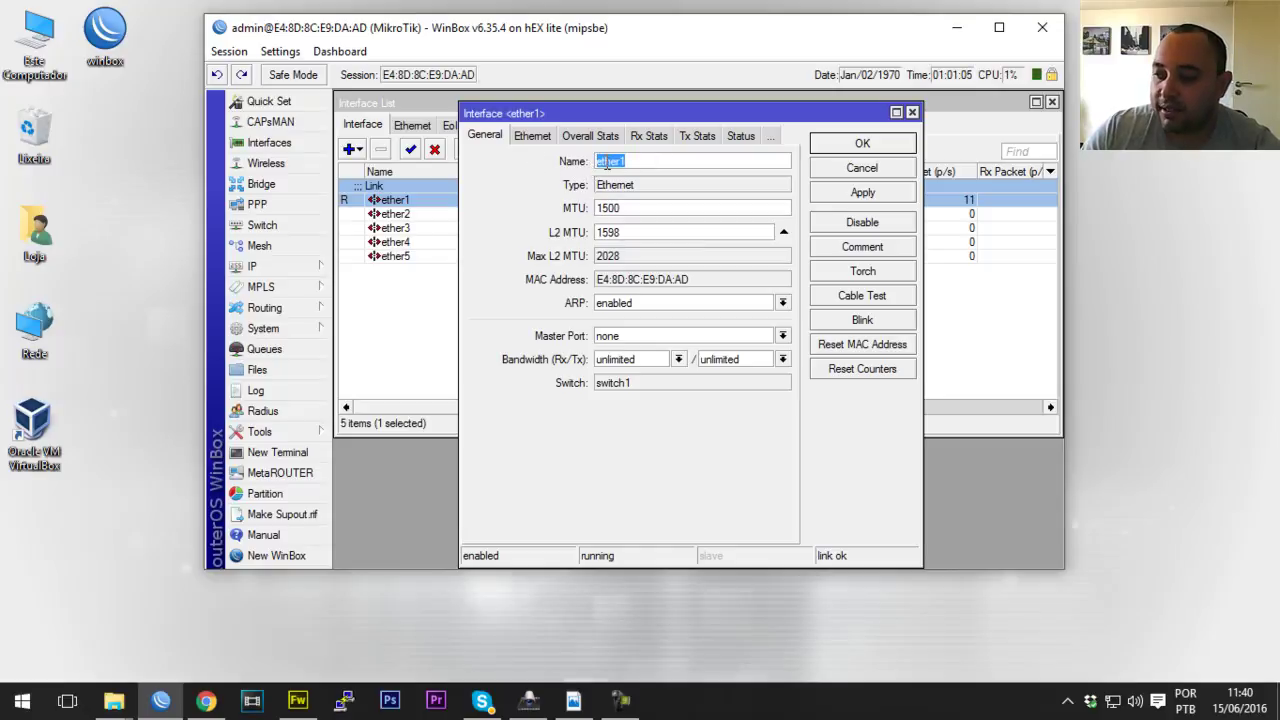
{"action": "left_click_drag", "start_coordinate": [697, 281], "coordinate": [534, 281]}
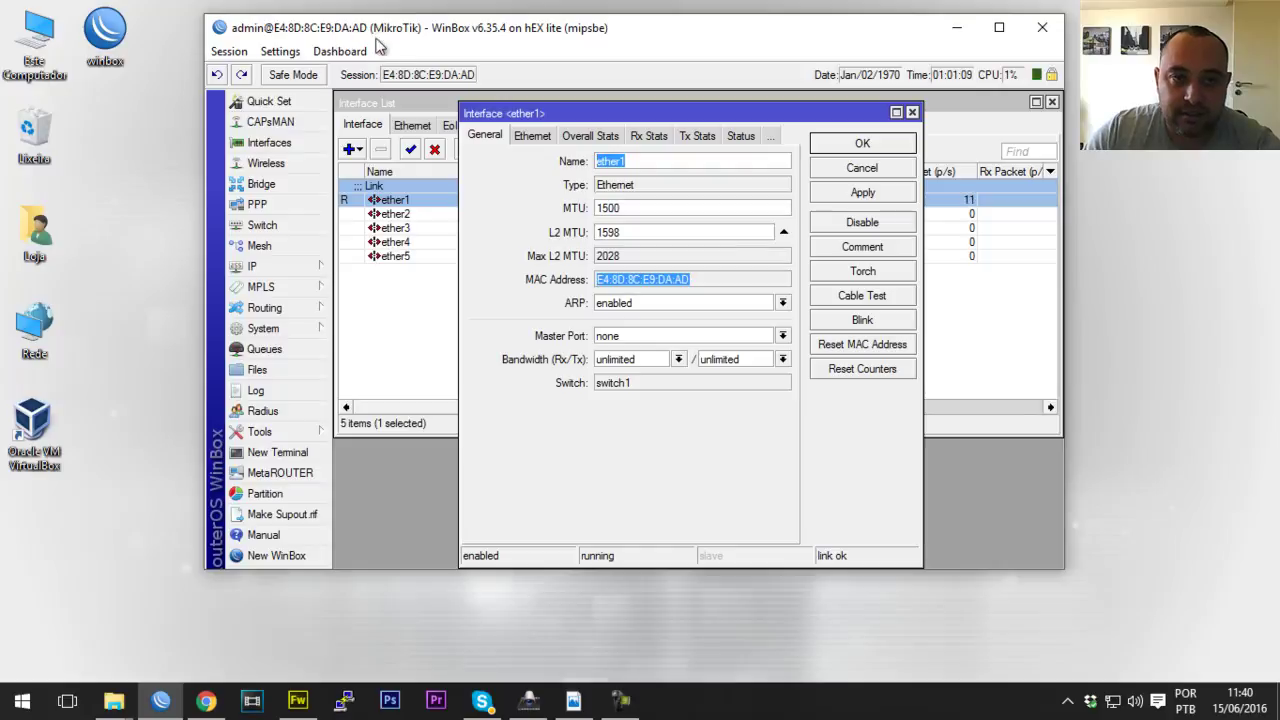
{"action": "left_click", "coordinate": [650, 305]}
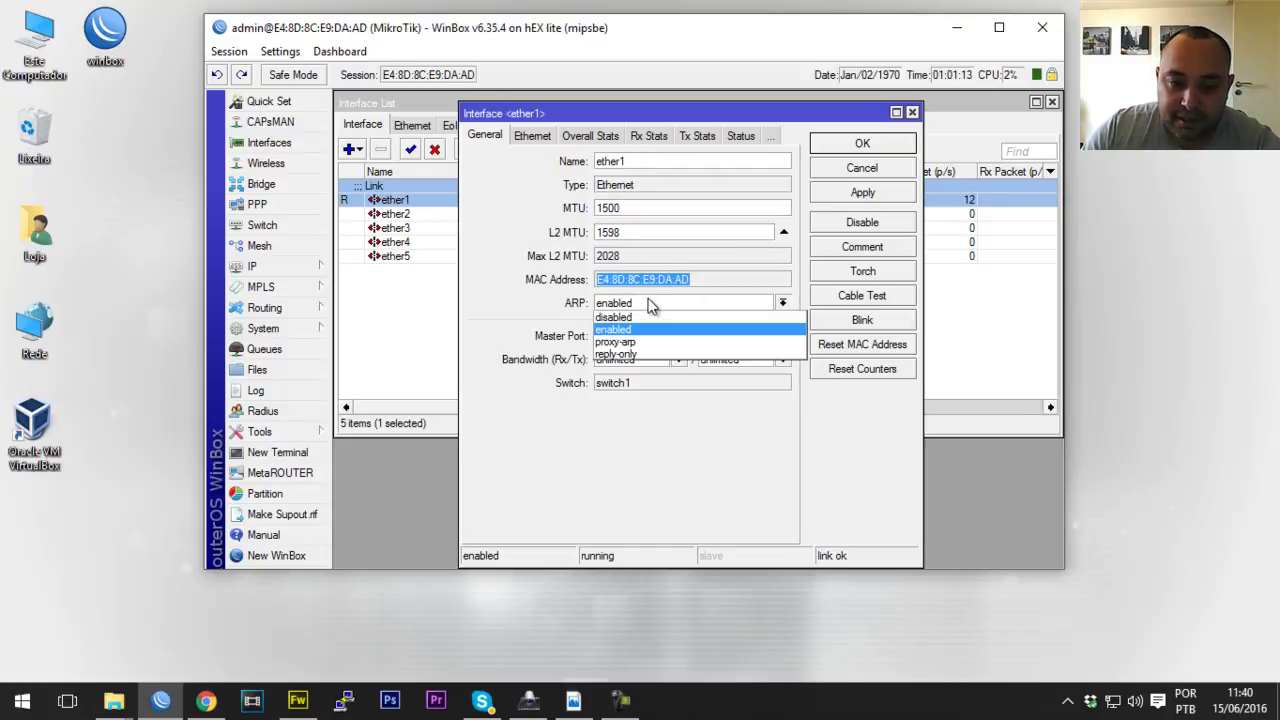
{"action": "left_click", "coordinate": [656, 429]}
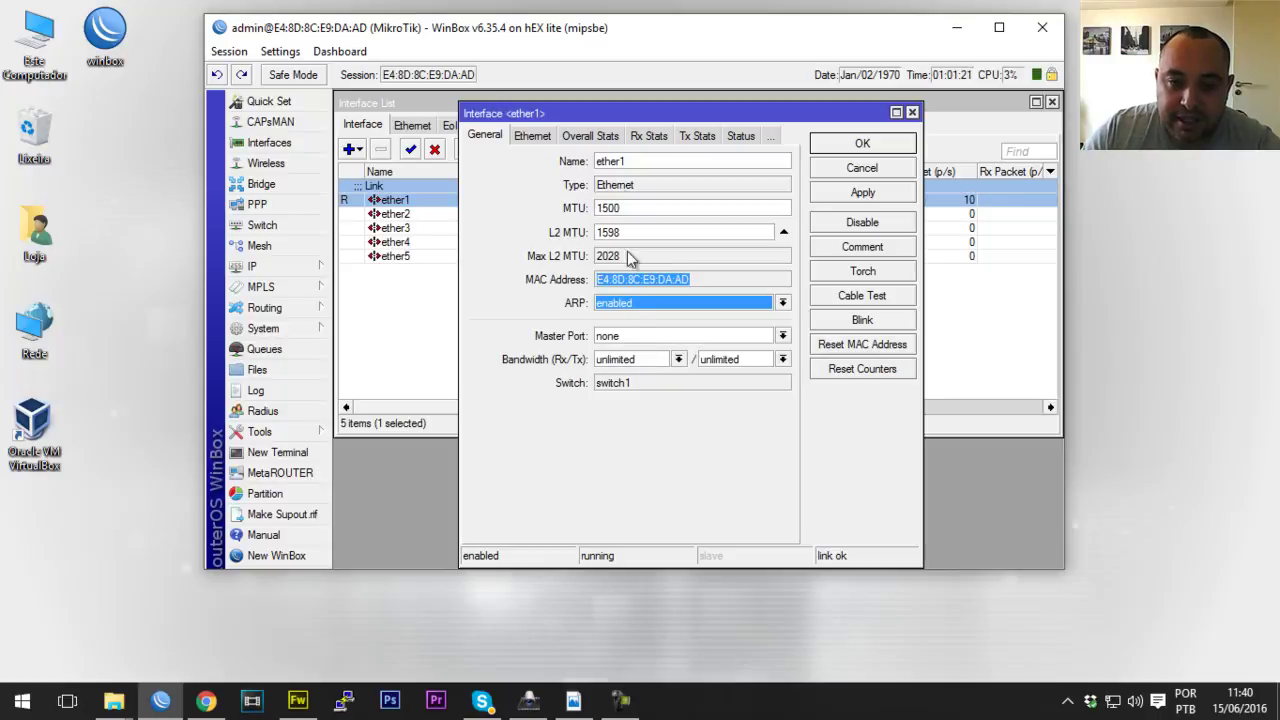
{"action": "left_click", "coordinate": [658, 360]}
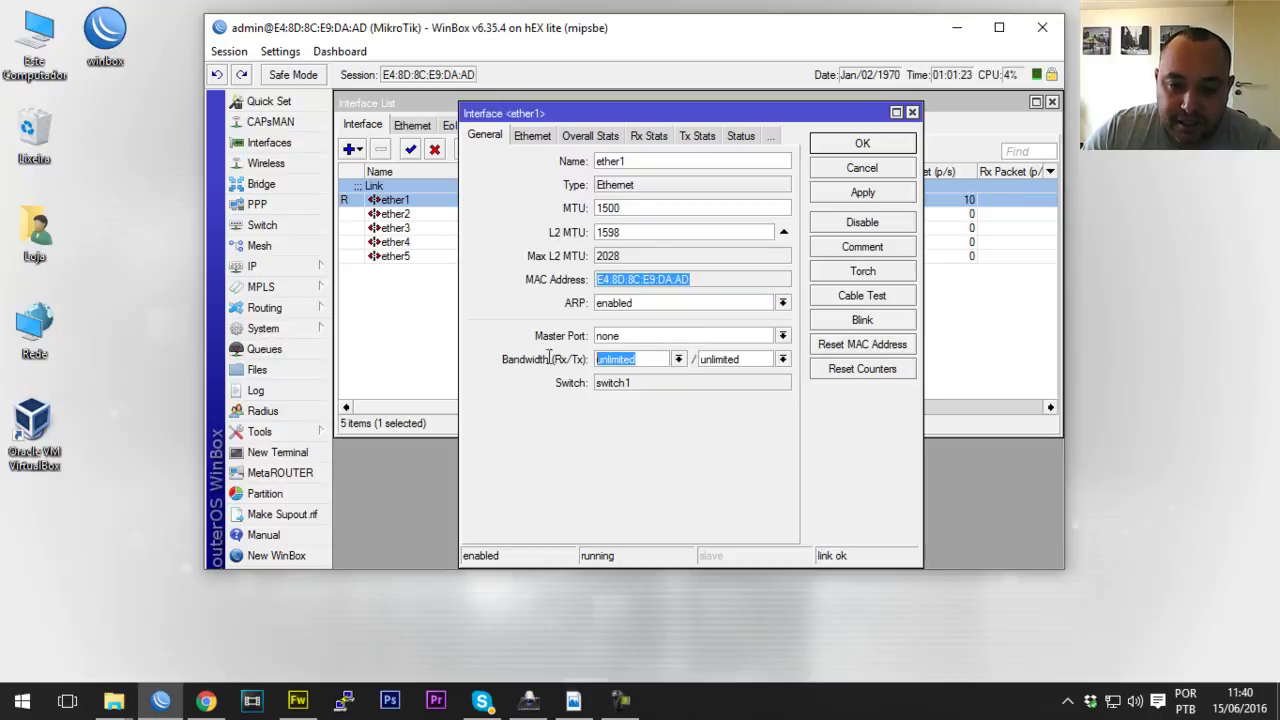
{"action": "left_click", "coordinate": [679, 361]}
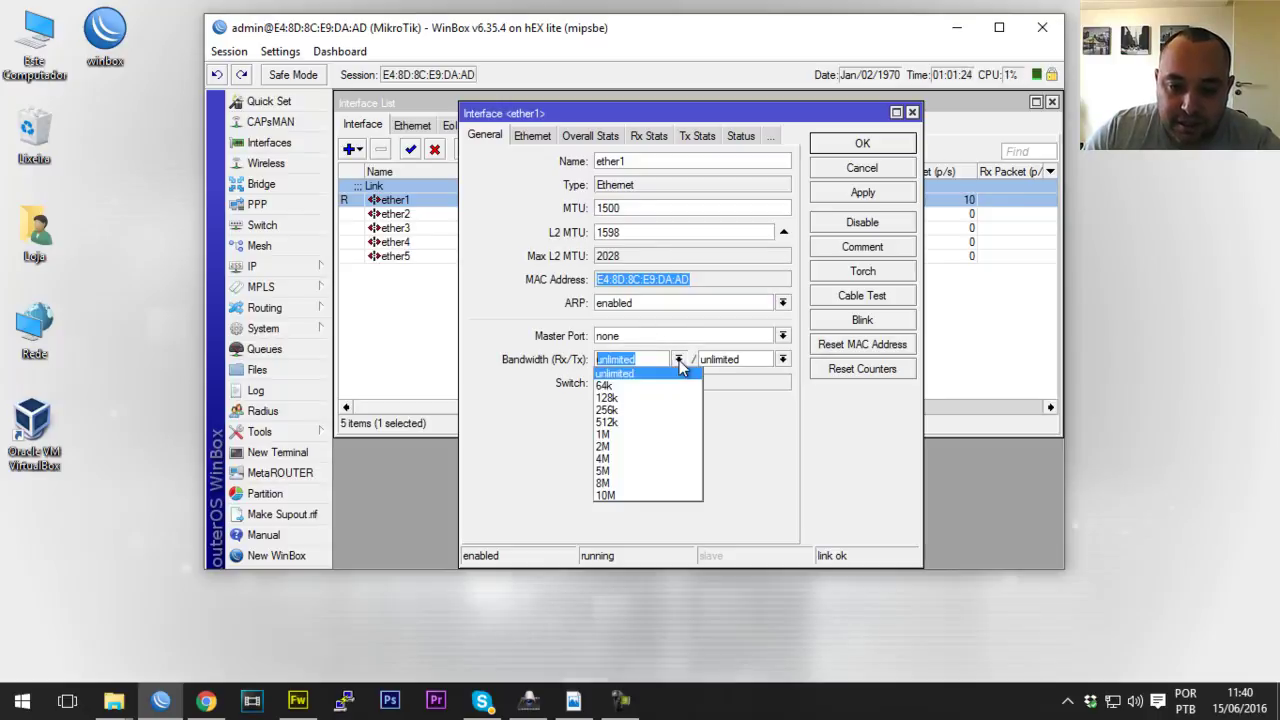
{"action": "left_click", "coordinate": [738, 453]}
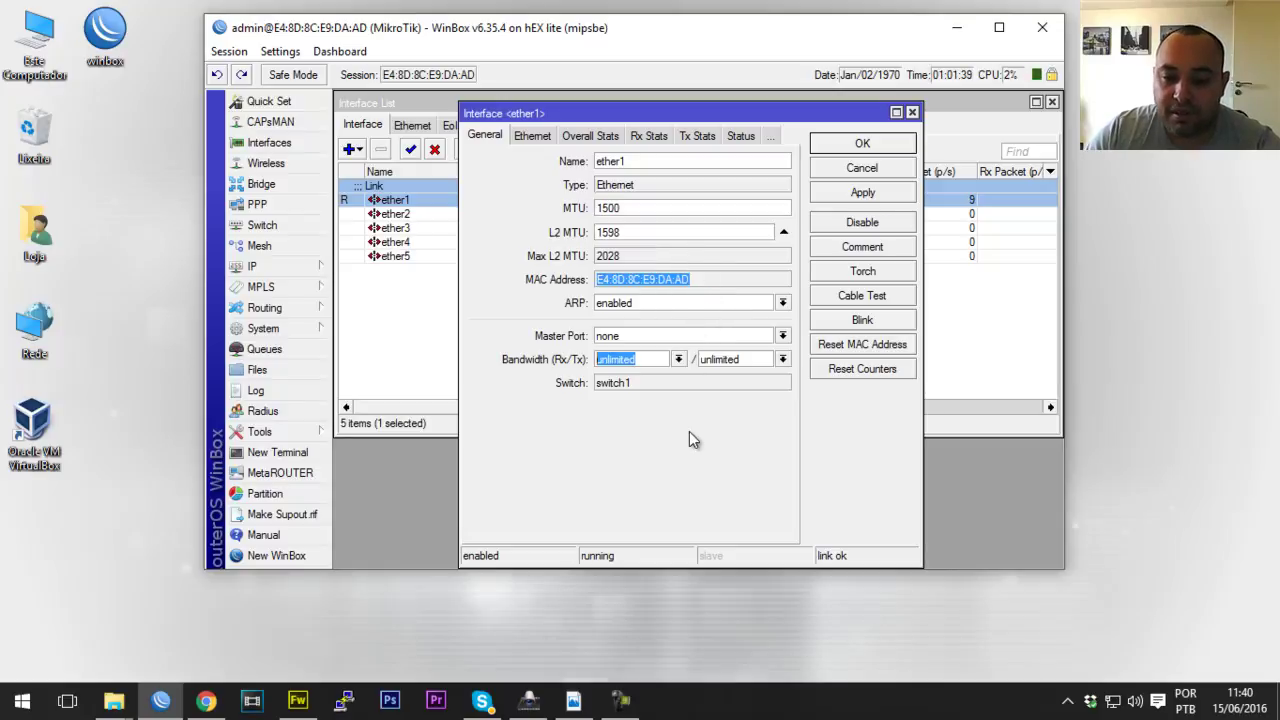
{"action": "left_click", "coordinate": [648, 359]}
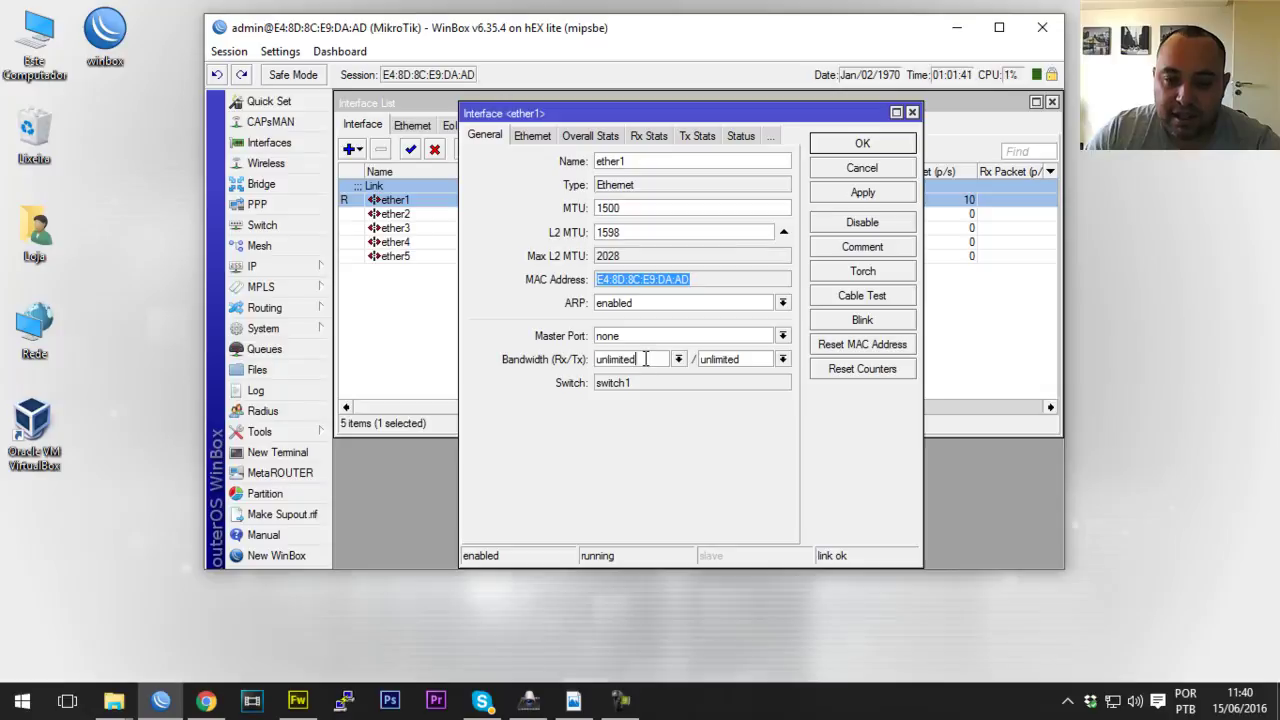
{"action": "left_click_drag", "start_coordinate": [650, 359], "coordinate": [566, 359]}
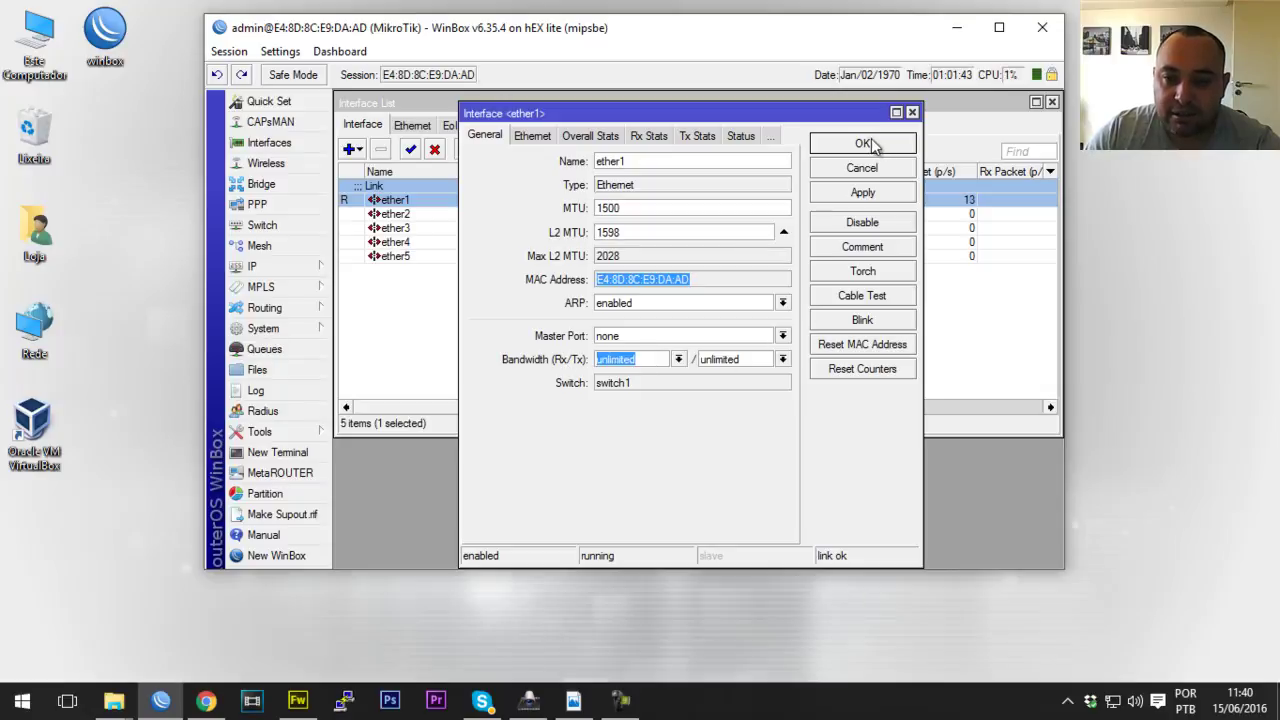
{"action": "left_click", "coordinate": [912, 113]}
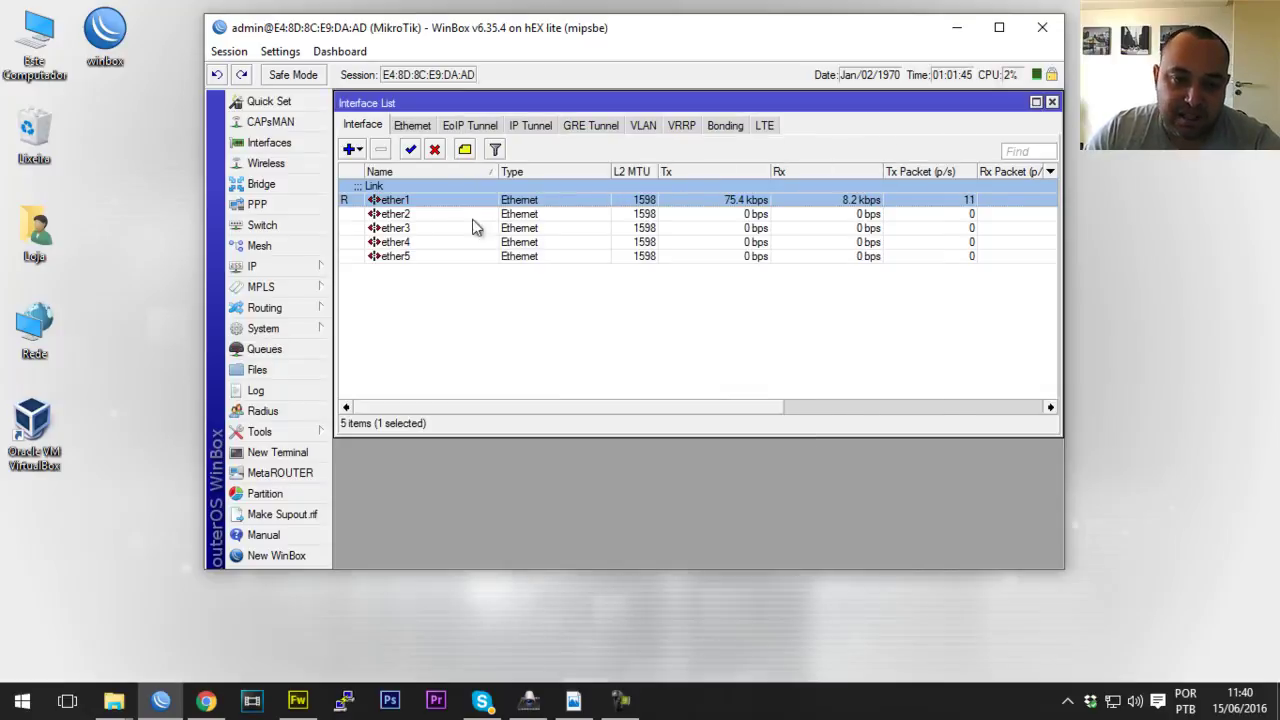
- Try to limit ether2's bandwidth to 1M Rx and 2M Tx, and look at the Rx rate choices again
{"action": "double_click", "coordinate": [398, 214]}
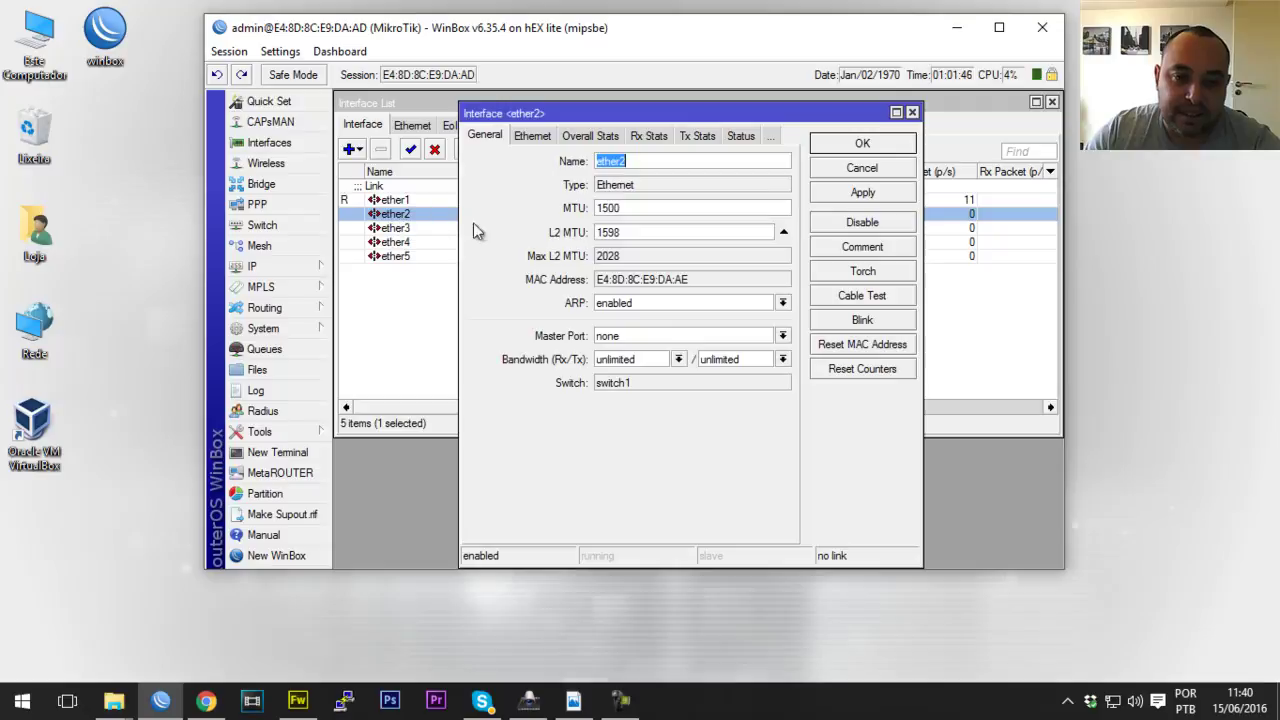
{"action": "left_click", "coordinate": [678, 359]}
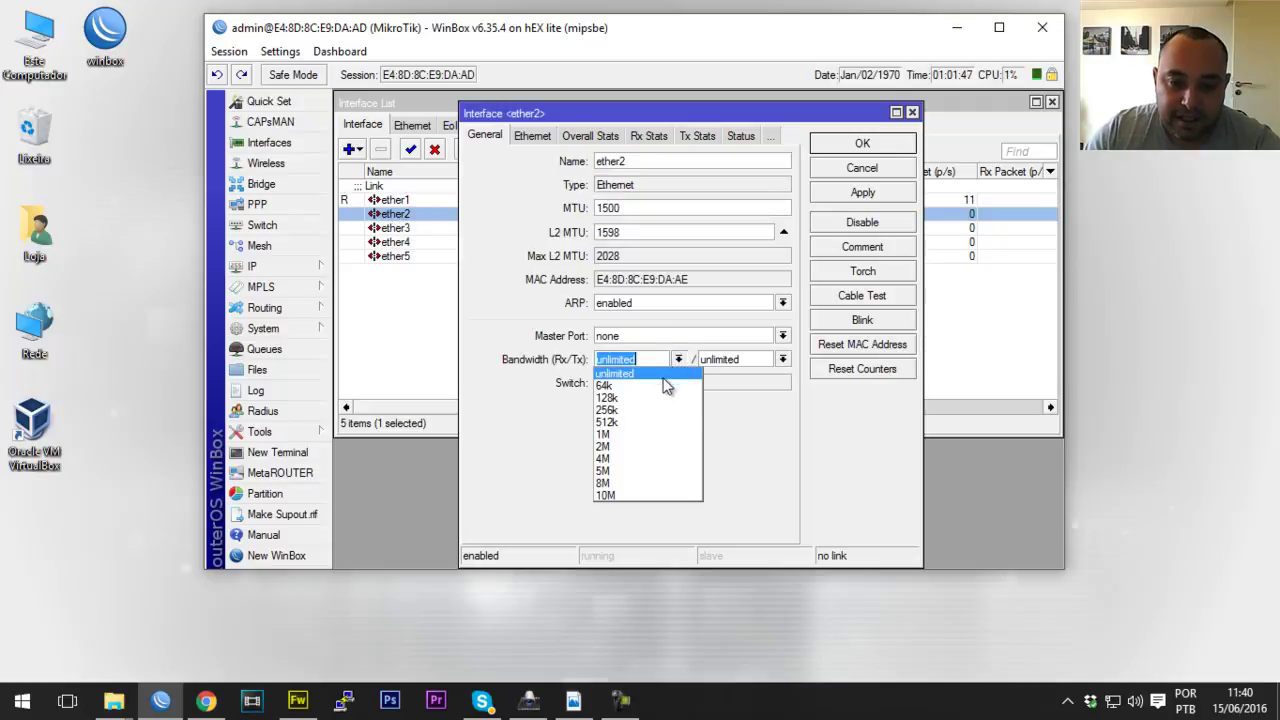
{"action": "left_click", "coordinate": [616, 438]}
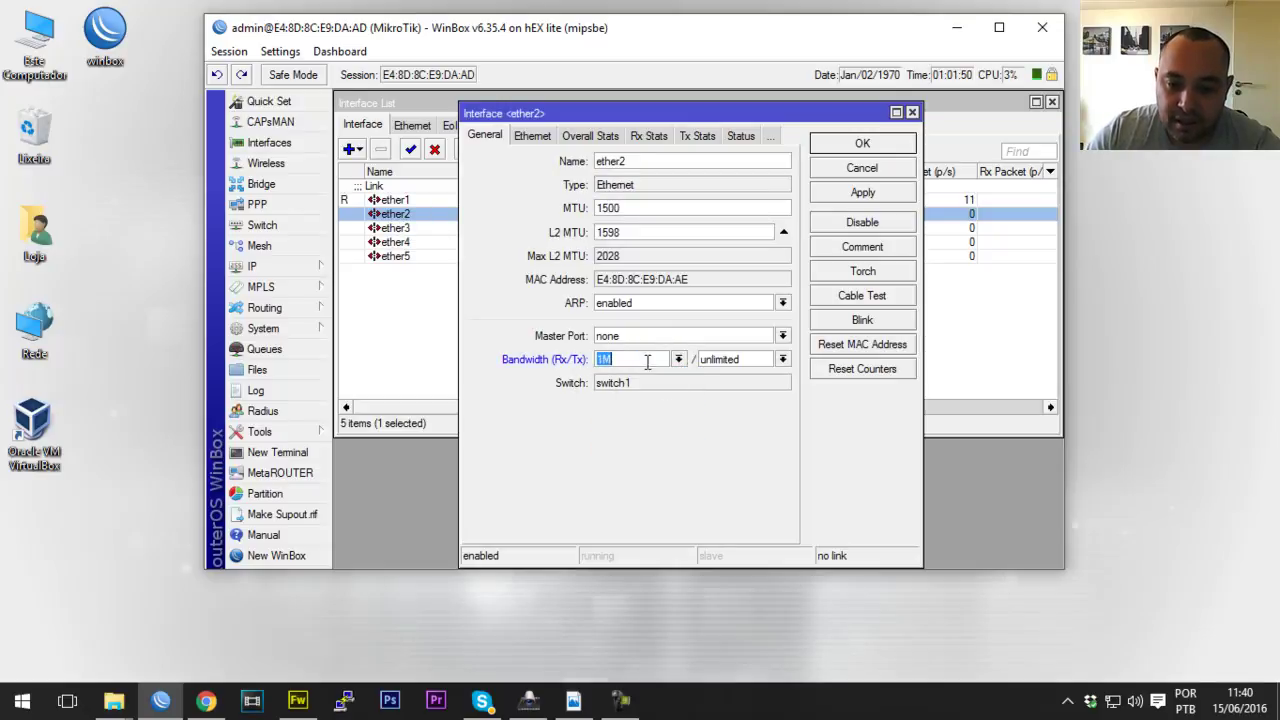
{"action": "left_click", "coordinate": [782, 359]}
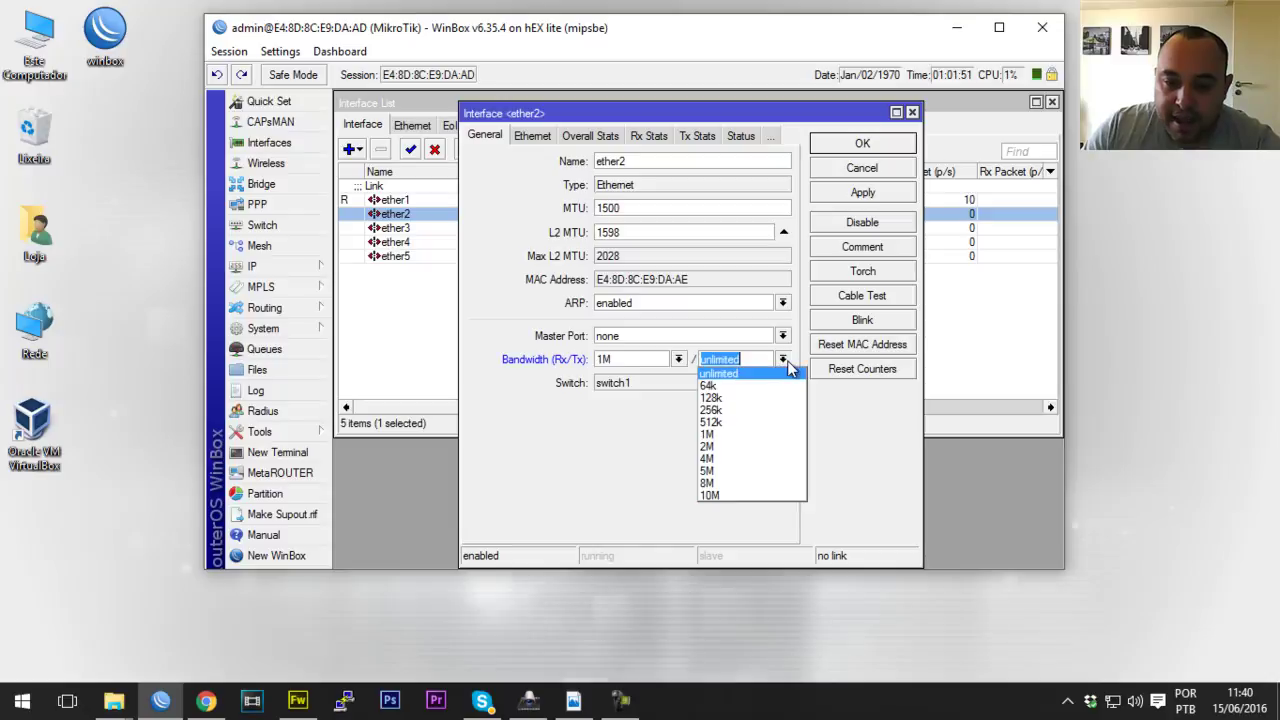
{"action": "left_click", "coordinate": [712, 446]}
{"action": "left_click", "coordinate": [864, 194]}
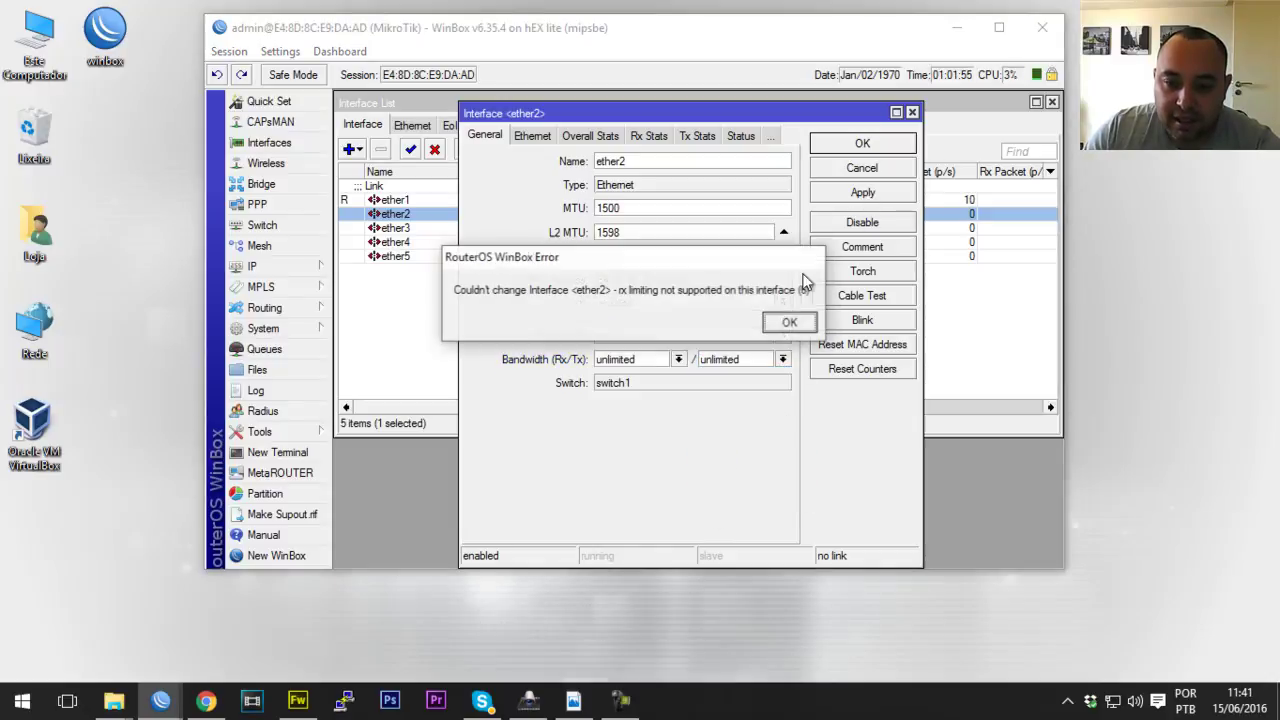
{"action": "left_click", "coordinate": [788, 322]}
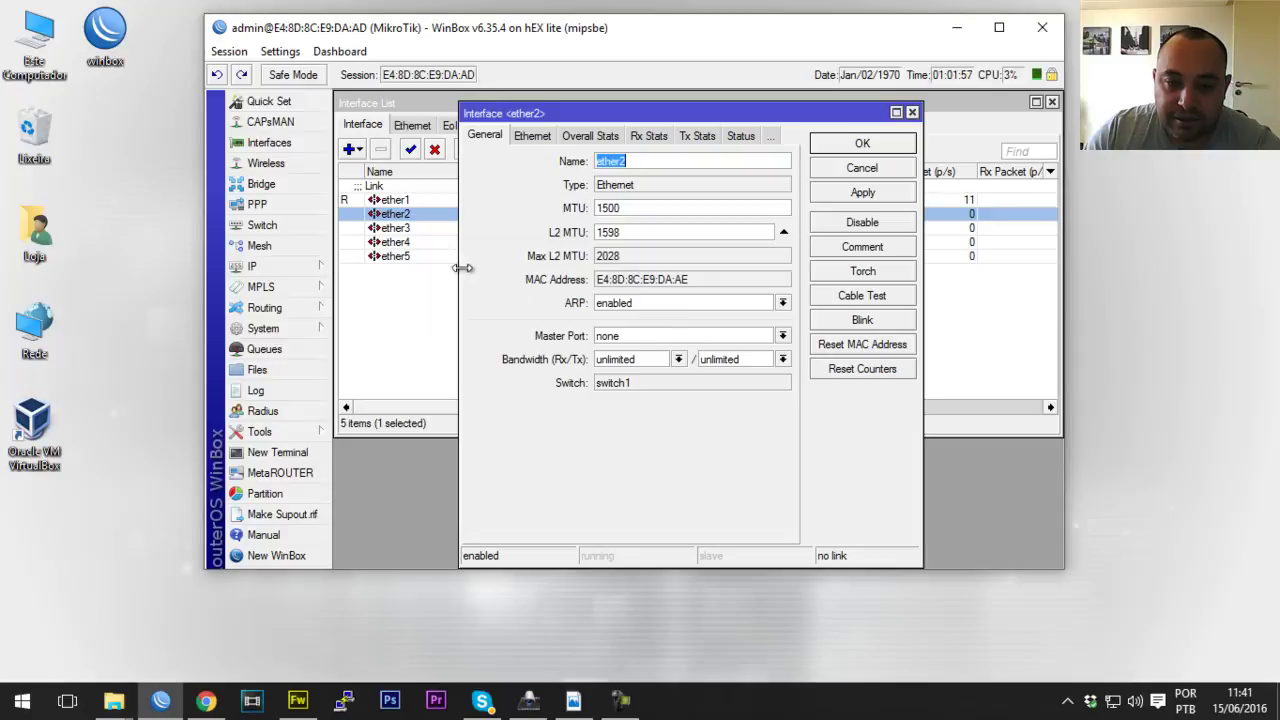
{"action": "left_click", "coordinate": [678, 359]}
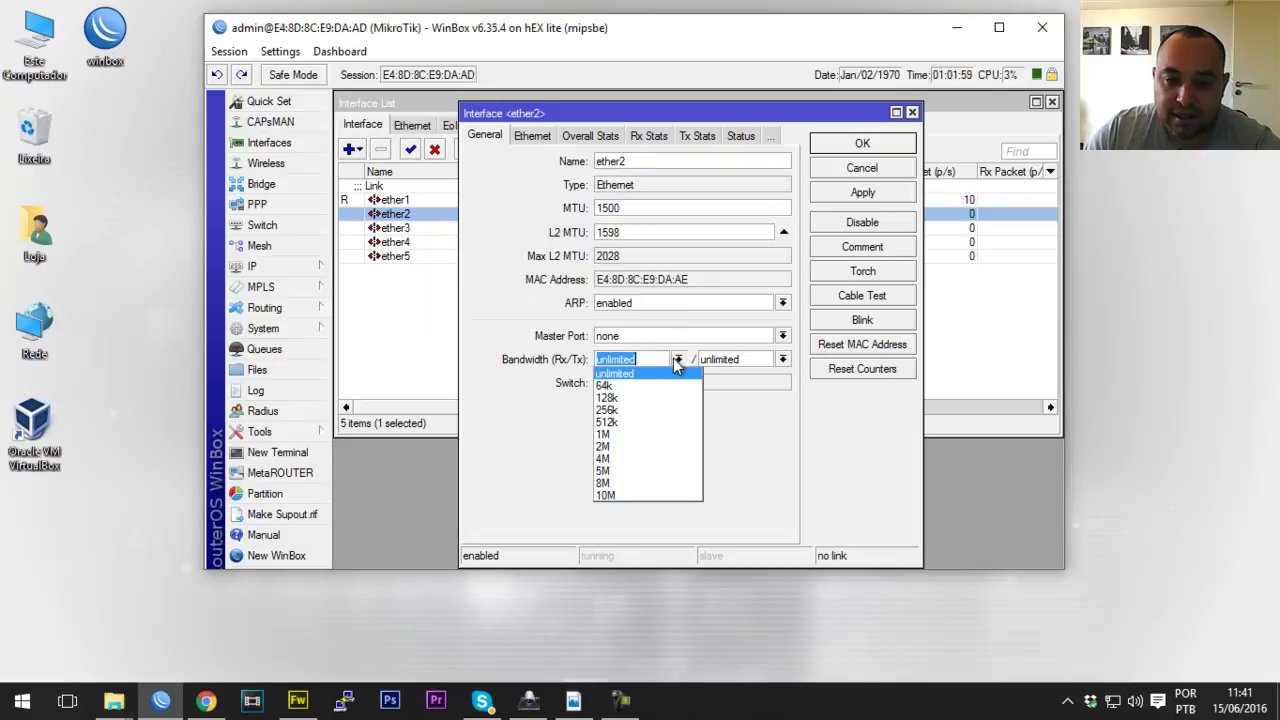
{"action": "left_click", "coordinate": [789, 429]}
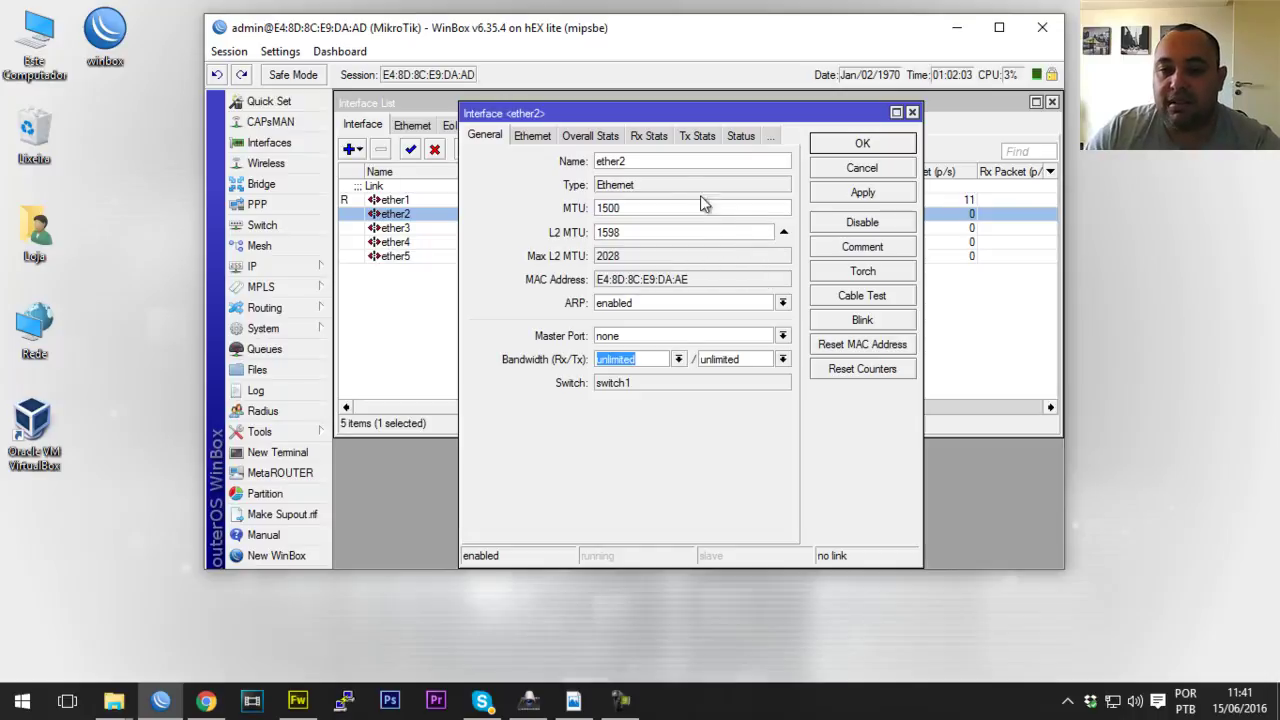
- Check ether2's auto-negotiation settings and overall statistics, and reset the interface's counters
{"action": "left_click", "coordinate": [540, 140]}
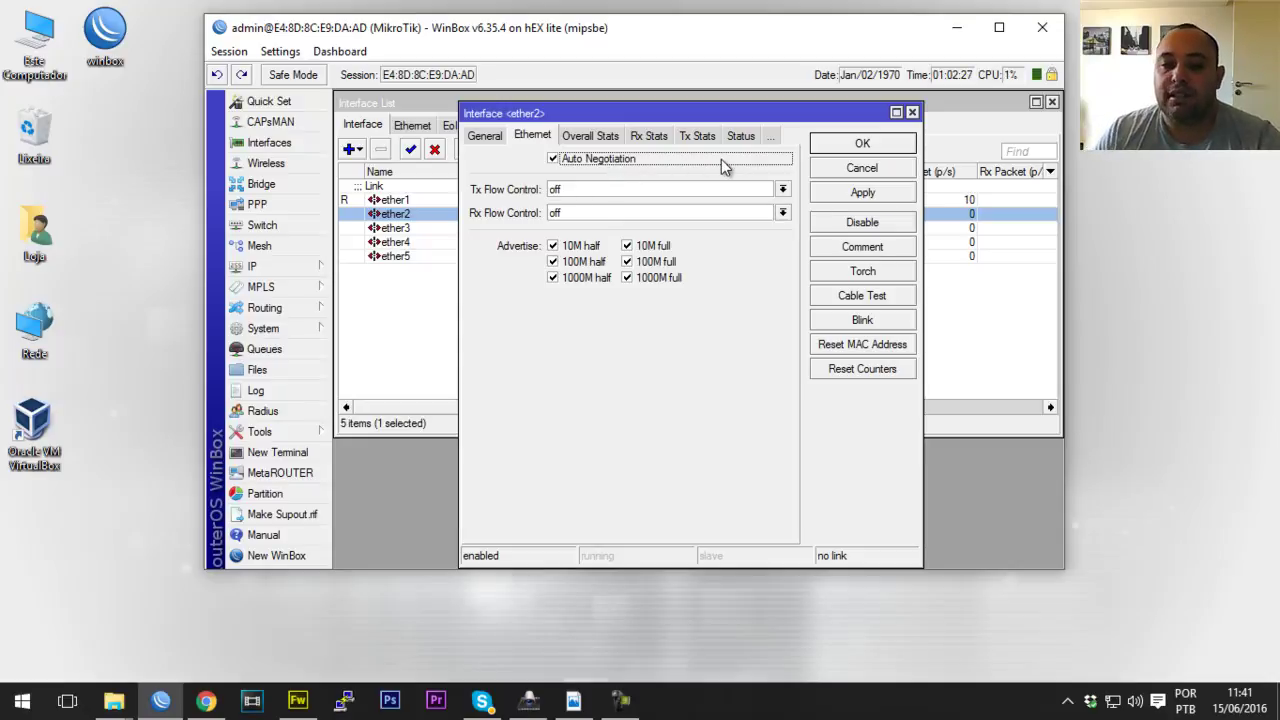
{"action": "left_click", "coordinate": [589, 138]}
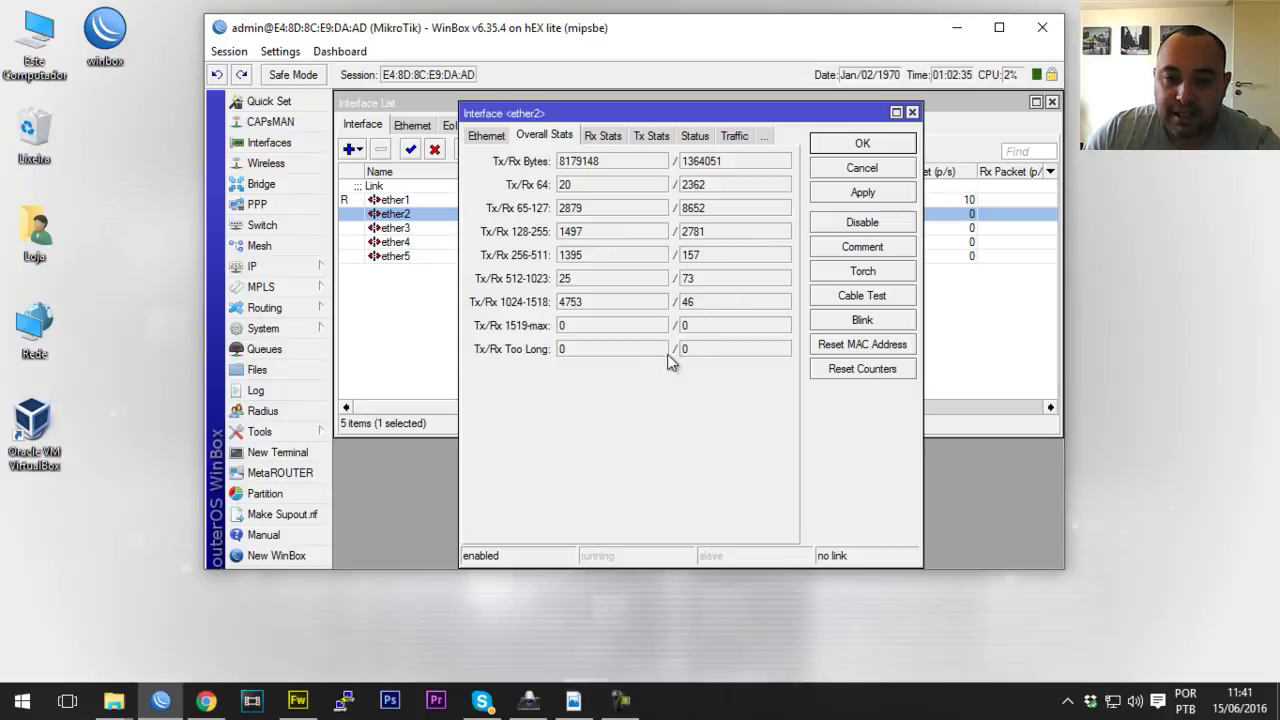
{"action": "left_click", "coordinate": [842, 378]}
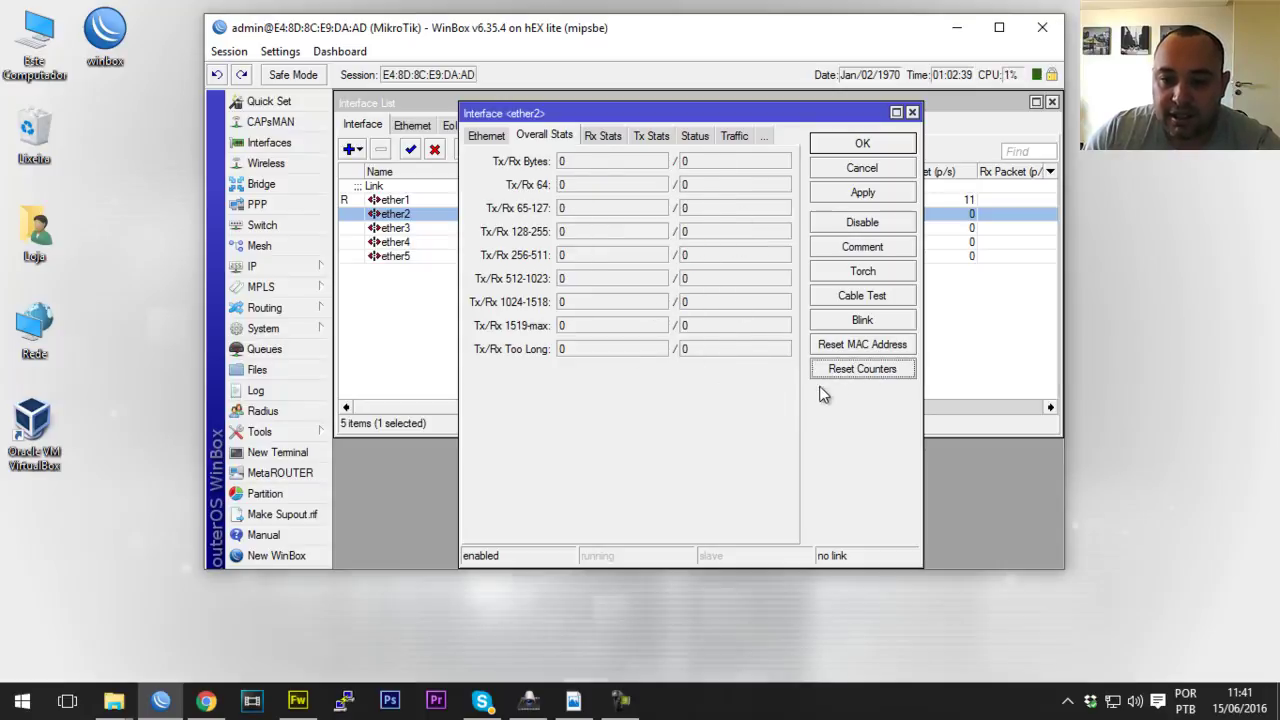
- Review ether2's Rx statistics, Tx statistics and link status
{"action": "left_click", "coordinate": [605, 140]}
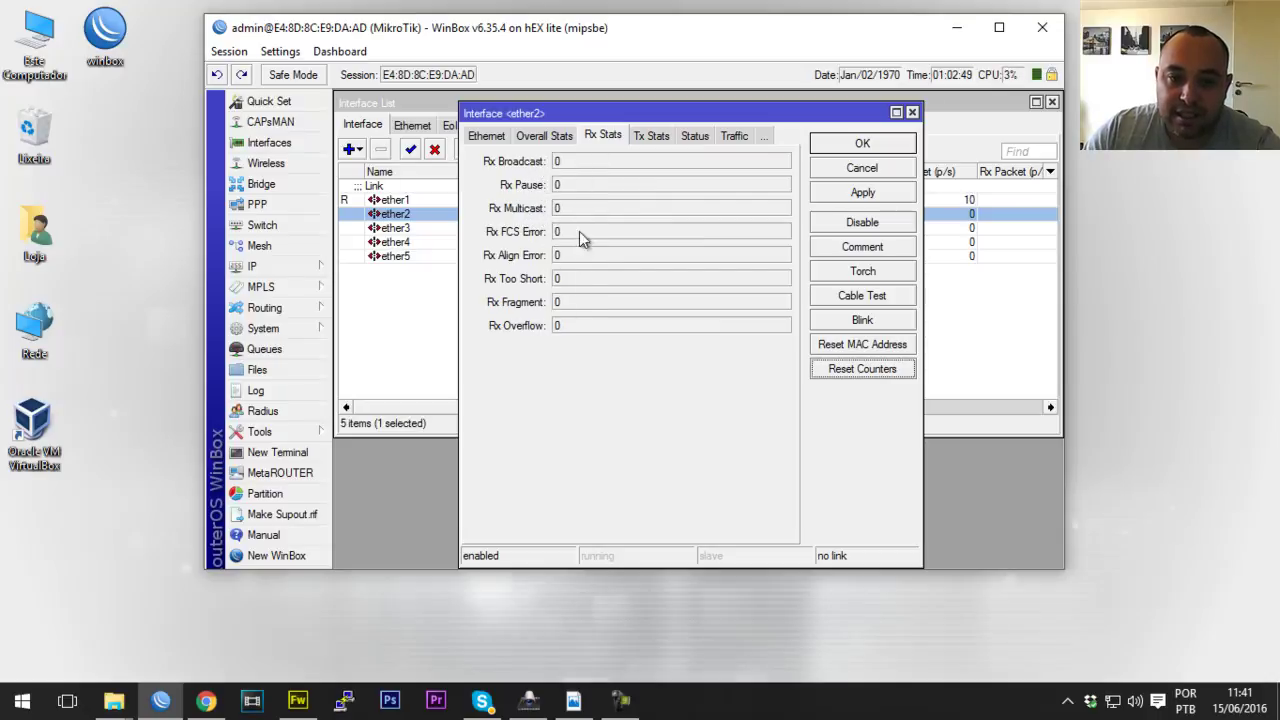
{"action": "left_click", "coordinate": [651, 136]}
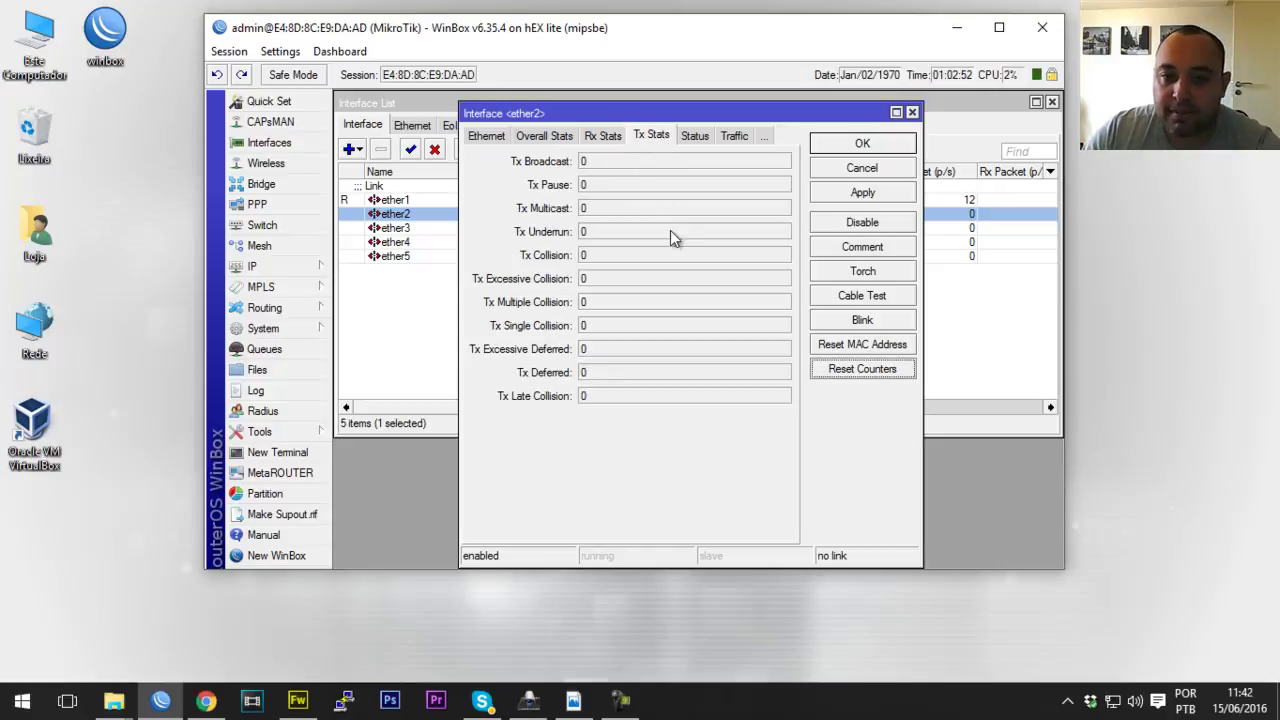
{"action": "left_click", "coordinate": [601, 138]}
{"action": "left_click", "coordinate": [645, 138]}
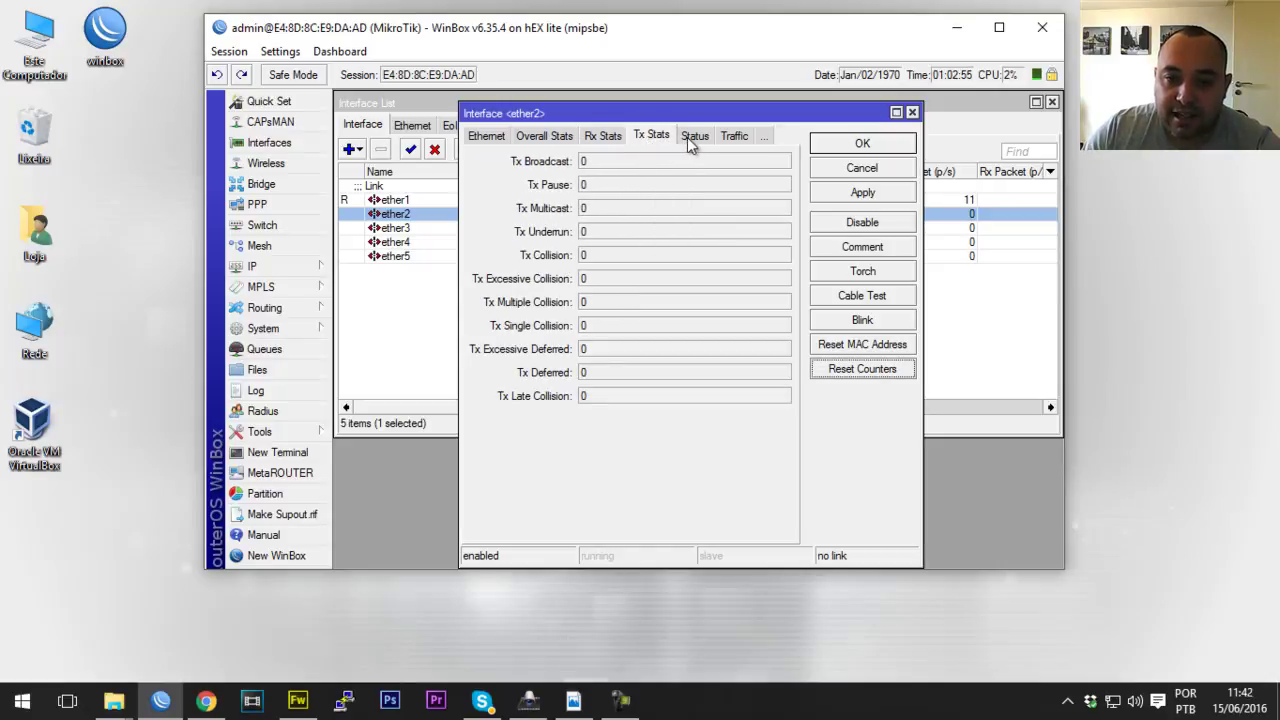
{"action": "left_click", "coordinate": [692, 140]}
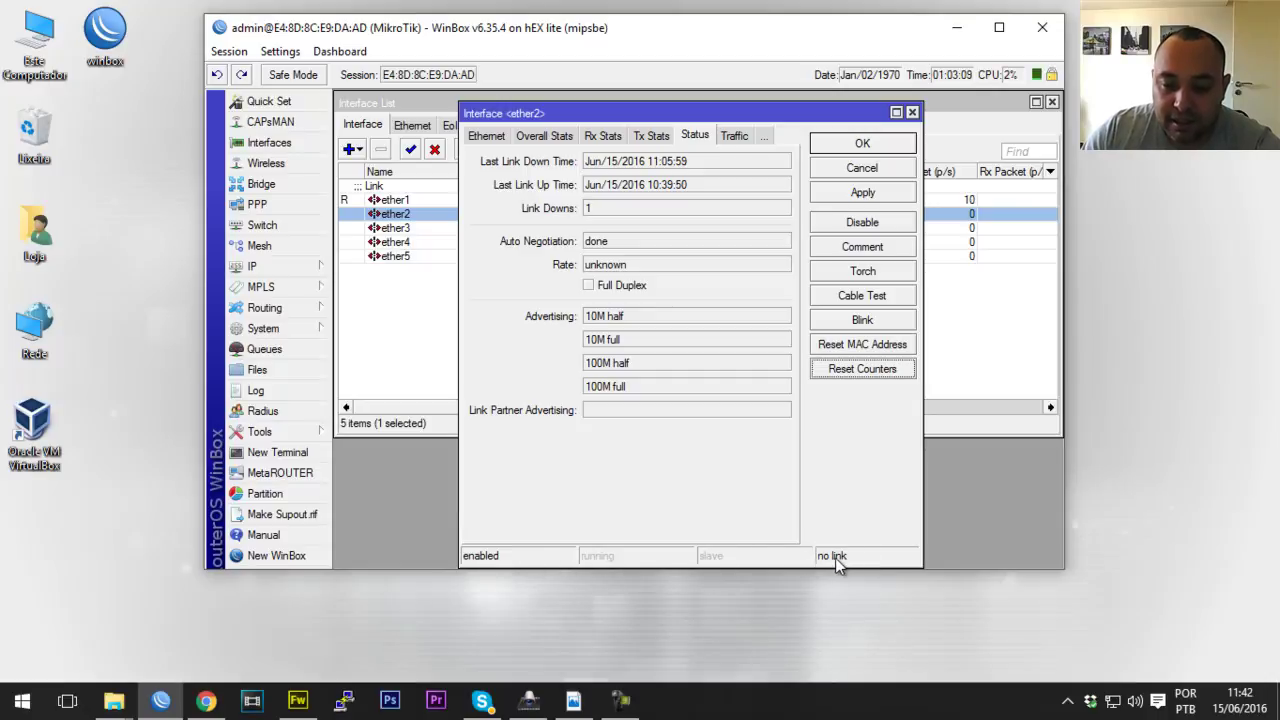
- Disable ether2 and enable it again, check its traffic graphs and close its properties
{"action": "left_click", "coordinate": [858, 224]}
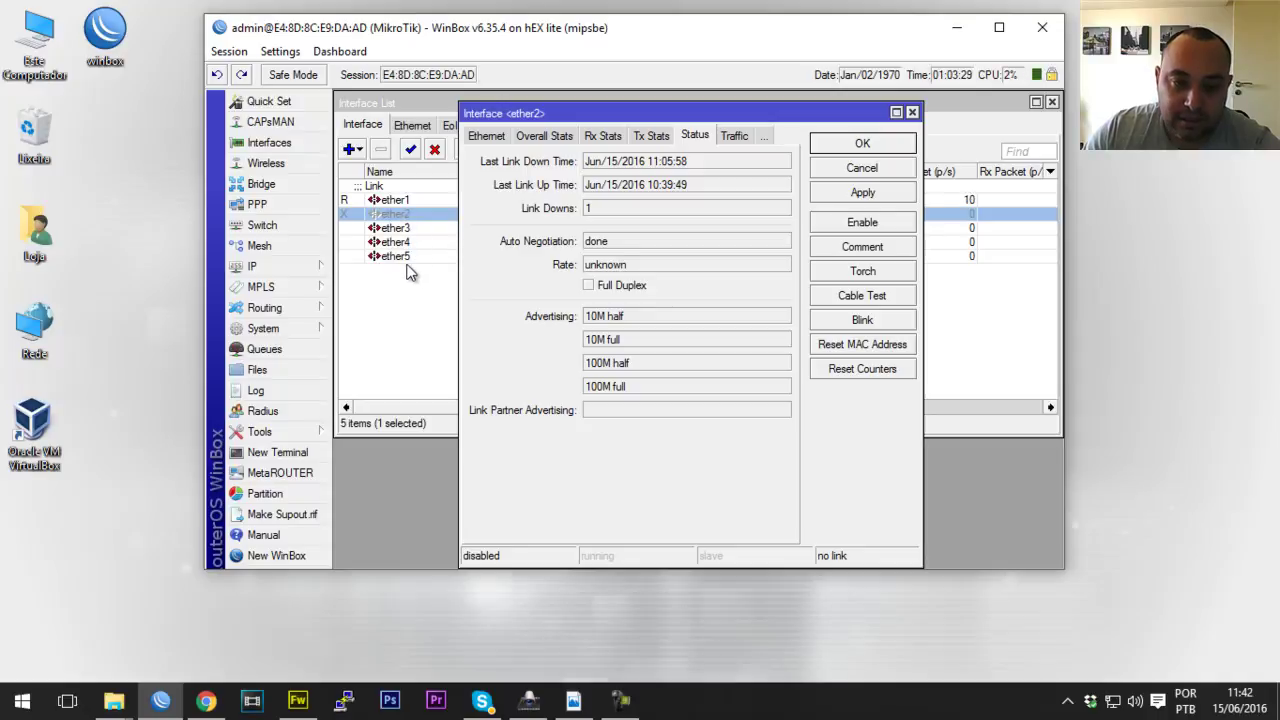
{"action": "left_click", "coordinate": [870, 229]}
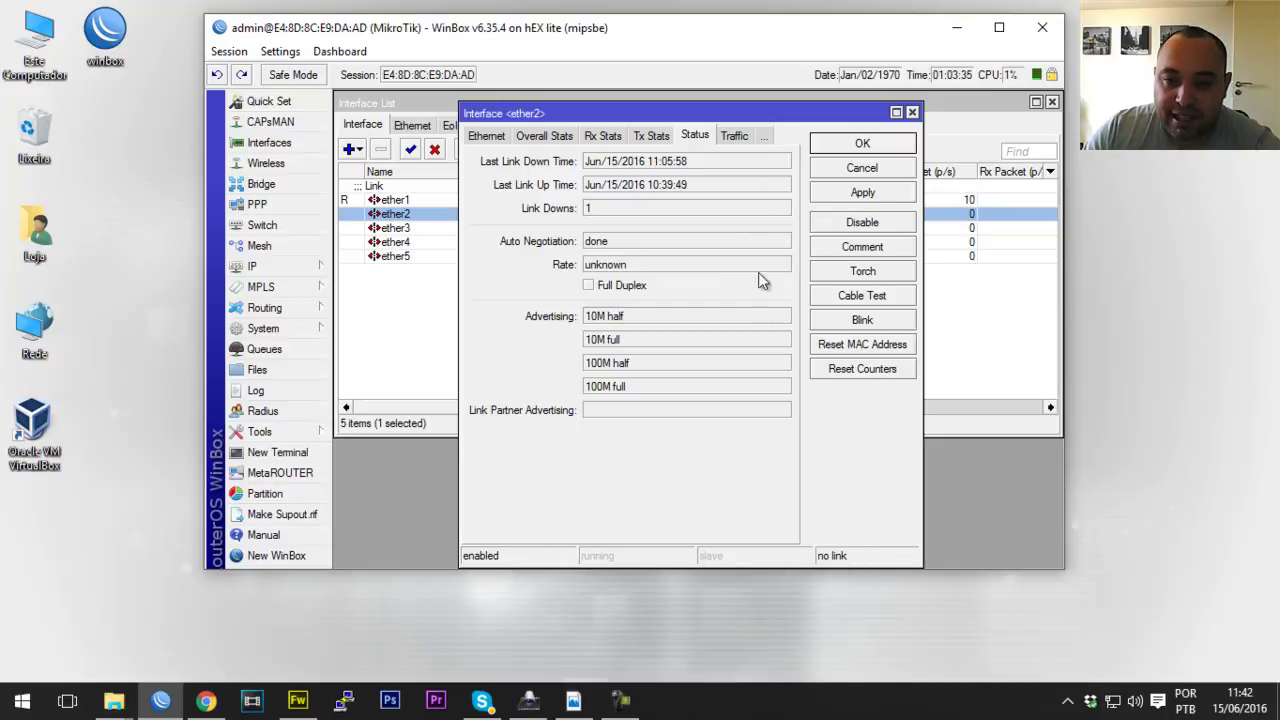
{"action": "left_click", "coordinate": [737, 138]}
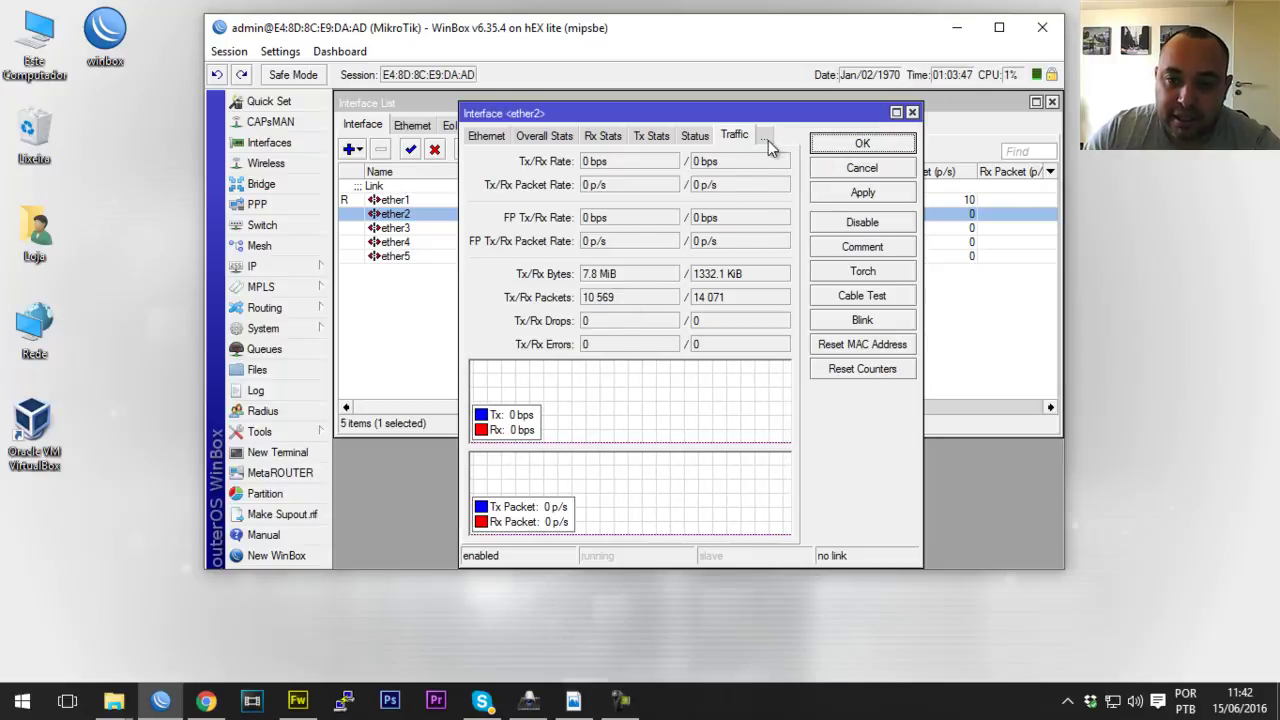
{"action": "left_click", "coordinate": [845, 145]}
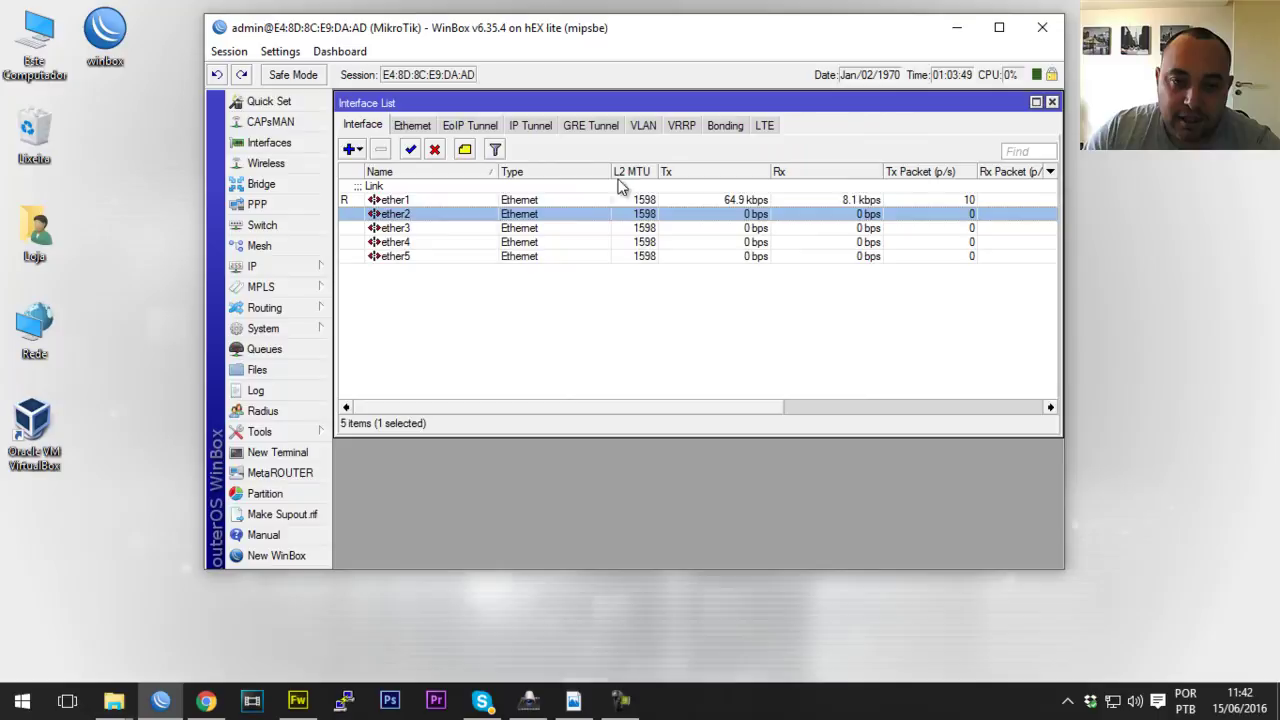
- Examine ether1's live traffic and general settings, and close its properties with the name left as it is
{"action": "double_click", "coordinate": [413, 199]}
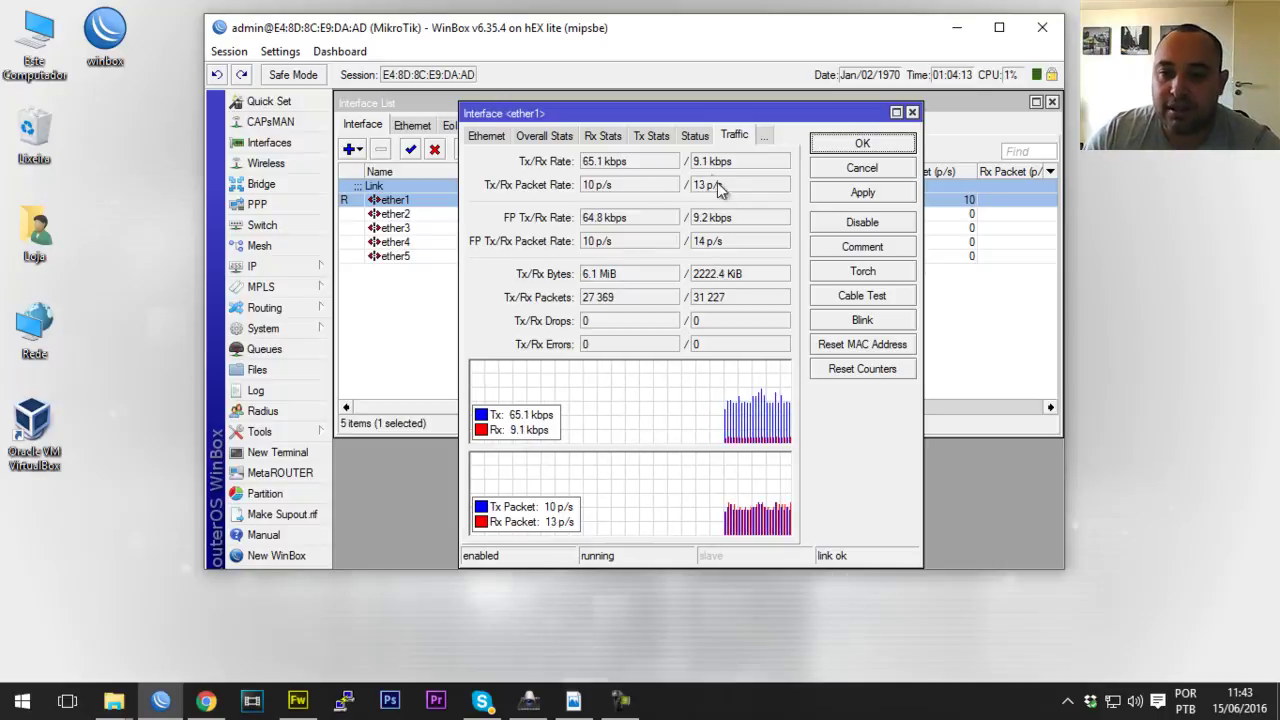
{"action": "left_click", "coordinate": [486, 136]}
{"action": "left_click", "coordinate": [486, 136]}
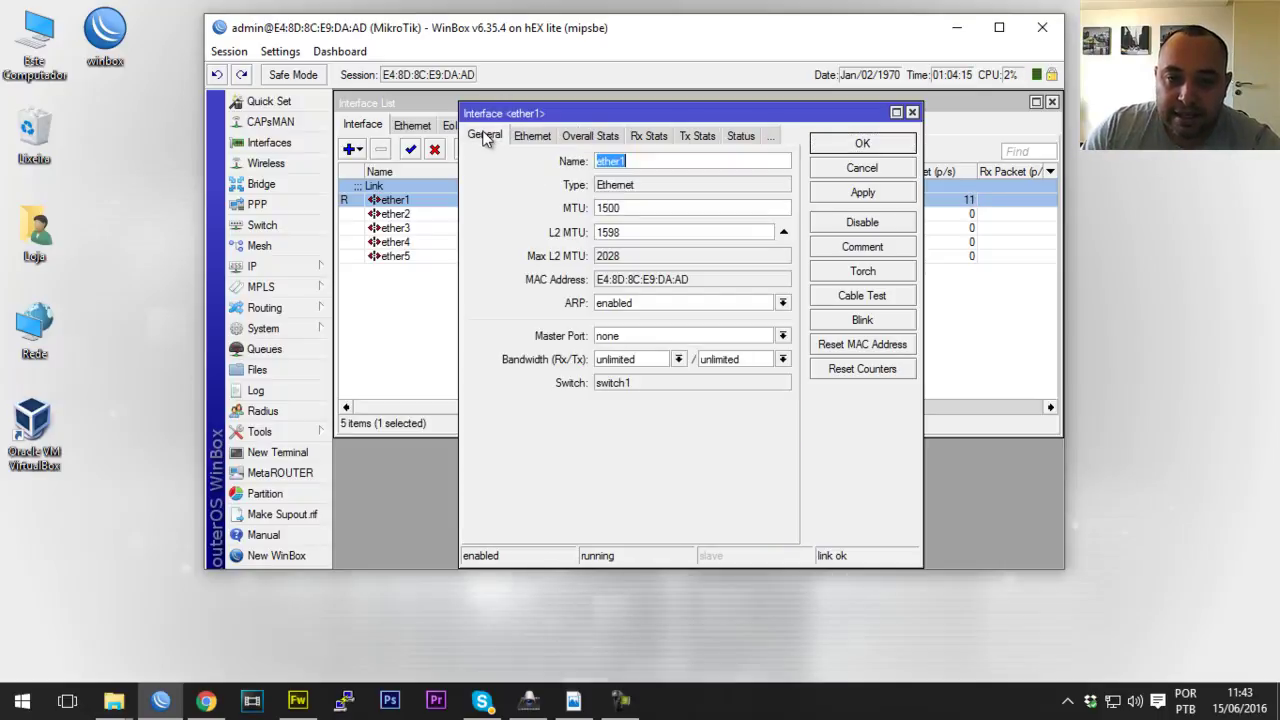
{"action": "left_click", "coordinate": [673, 161]}
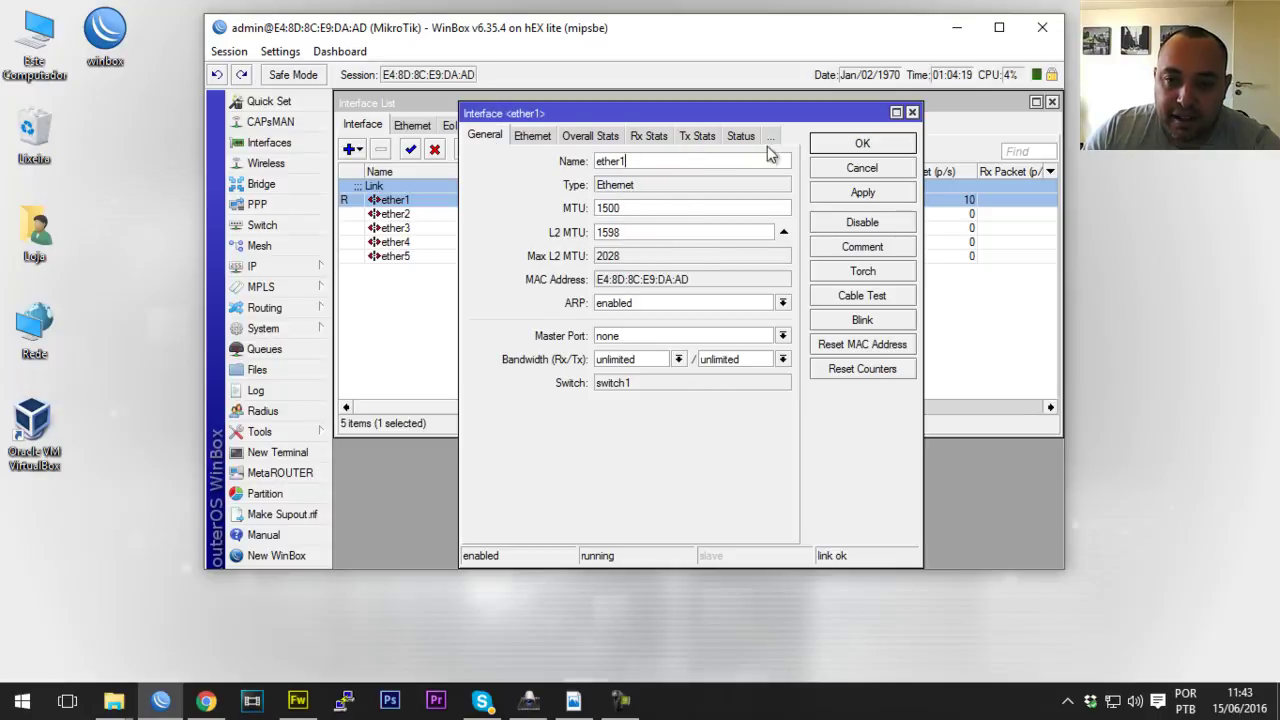
{"action": "left_click", "coordinate": [858, 145]}
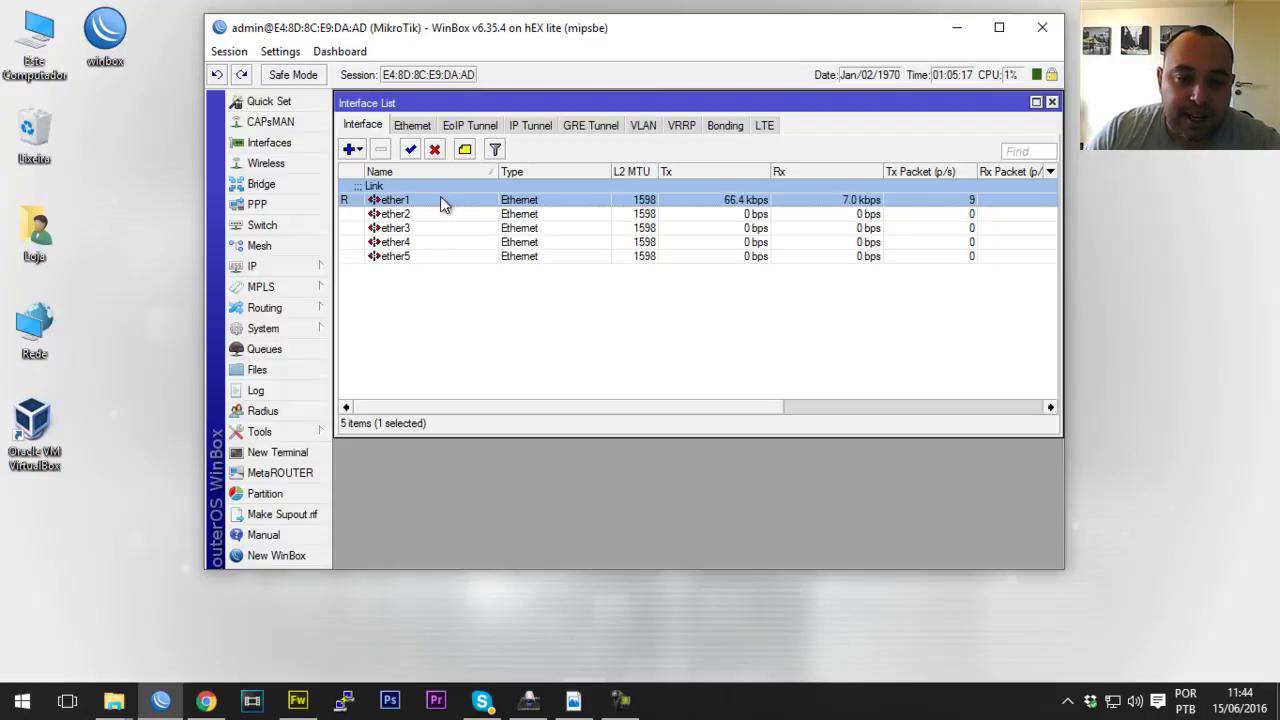
{"action": "left_click", "coordinate": [427, 259]}
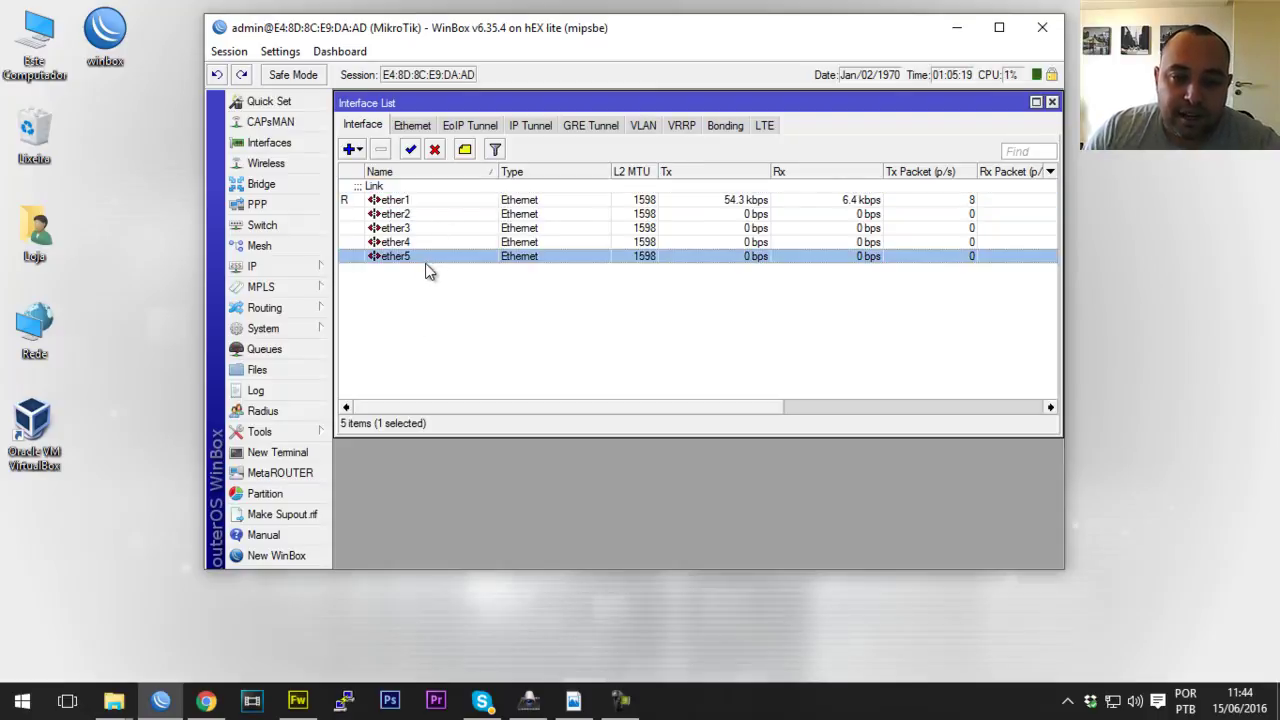
{"action": "left_click", "coordinate": [420, 246]}
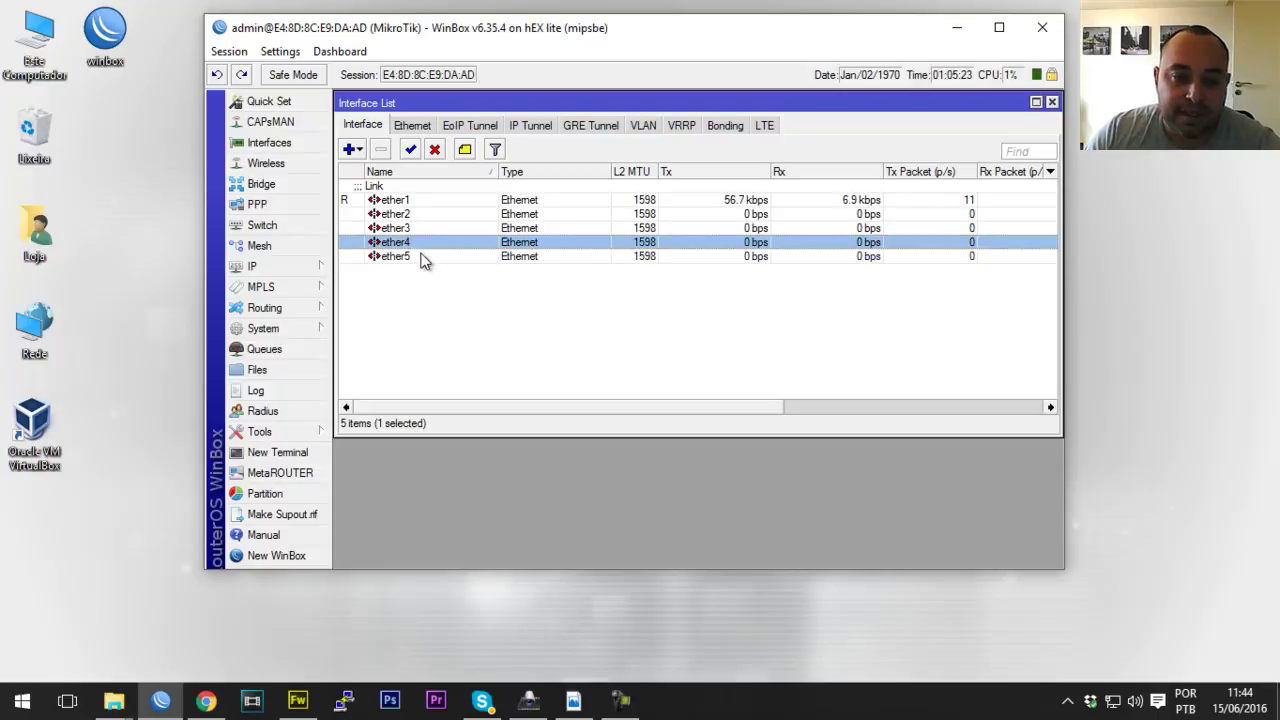
{"action": "left_click", "coordinate": [422, 256]}
{"action": "left_click", "coordinate": [432, 288]}
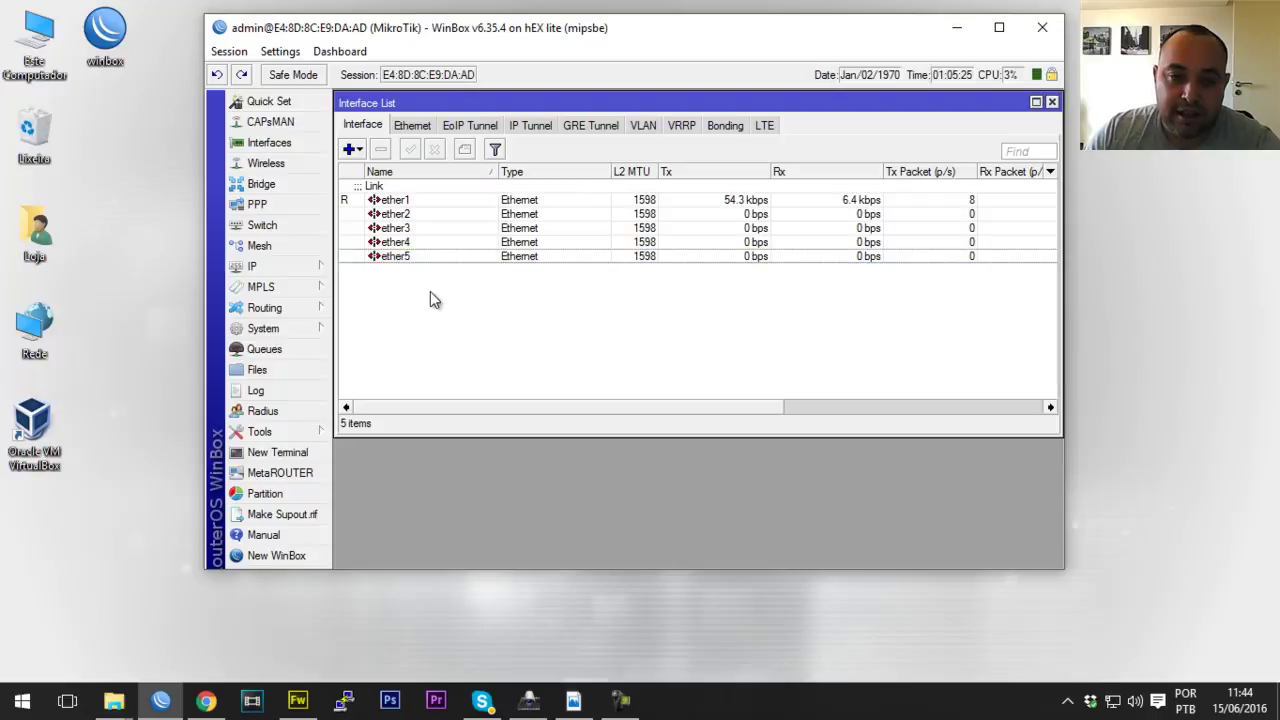
- Check ether1's name in its properties and its interface comment, closing both dialogs without editing anything
{"action": "left_click", "coordinate": [410, 200]}
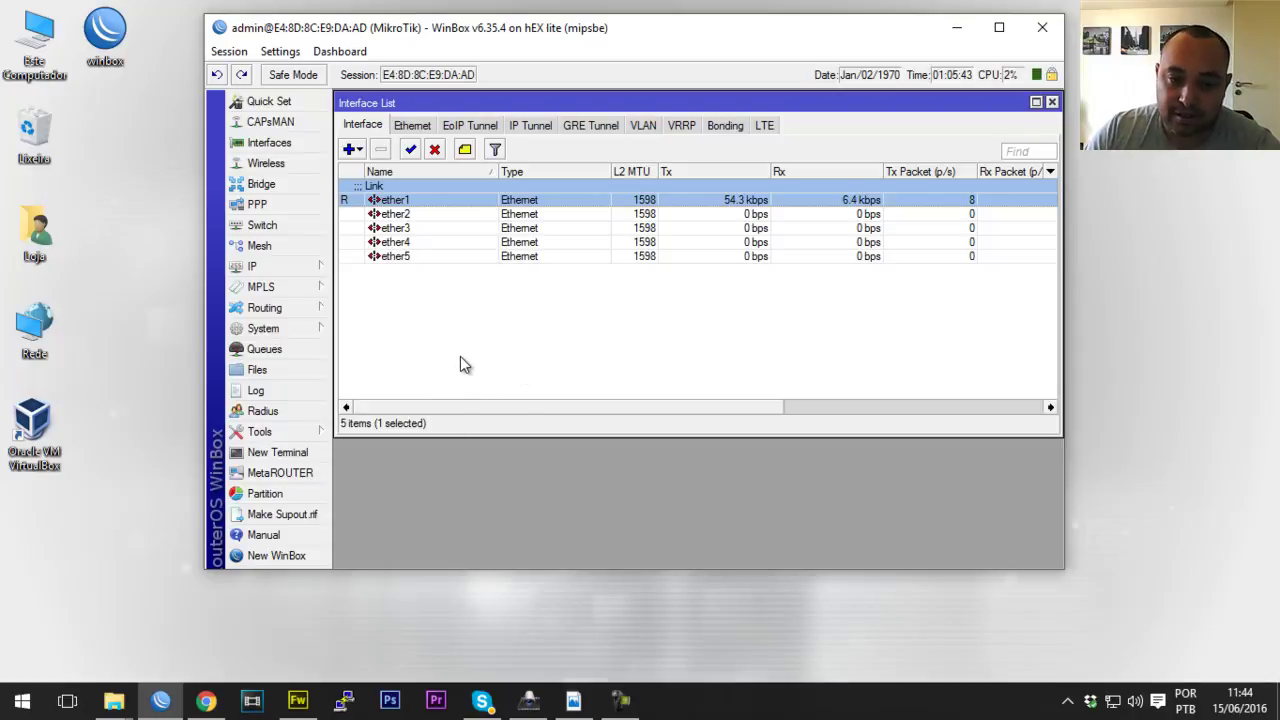
{"action": "double_click", "coordinate": [407, 205]}
{"action": "left_click", "coordinate": [653, 161]}
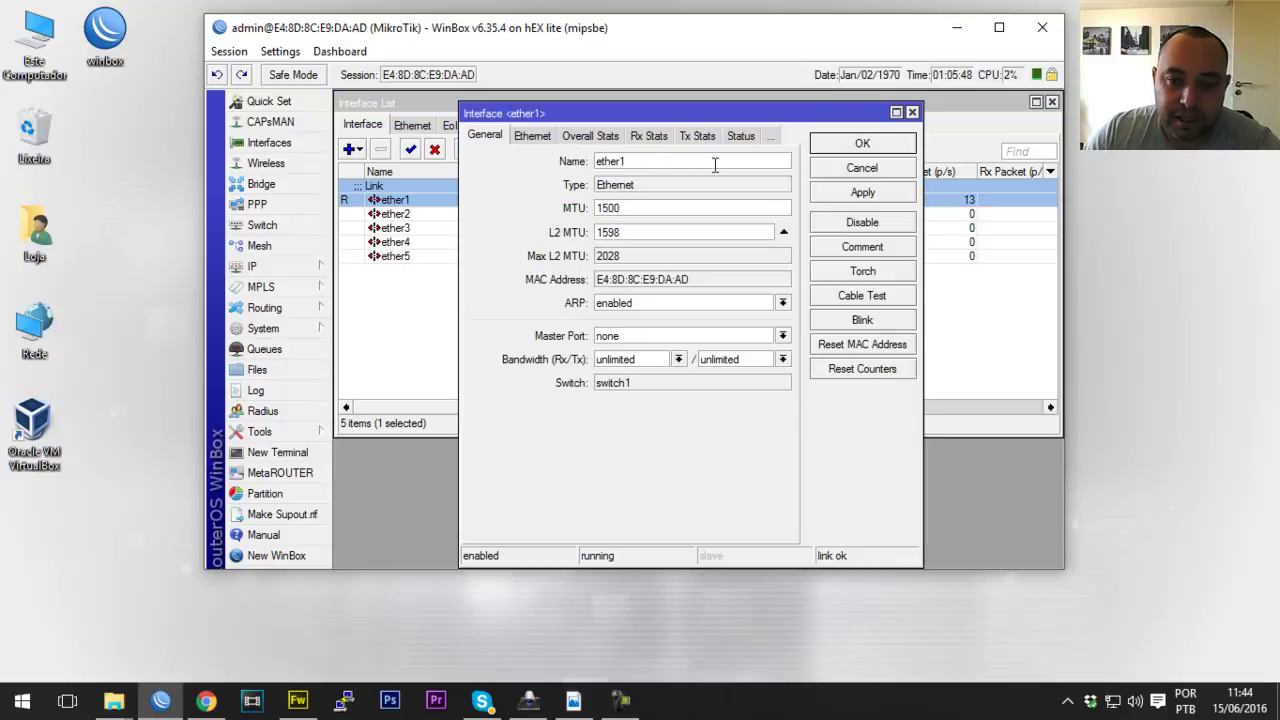
{"action": "left_click", "coordinate": [842, 148]}
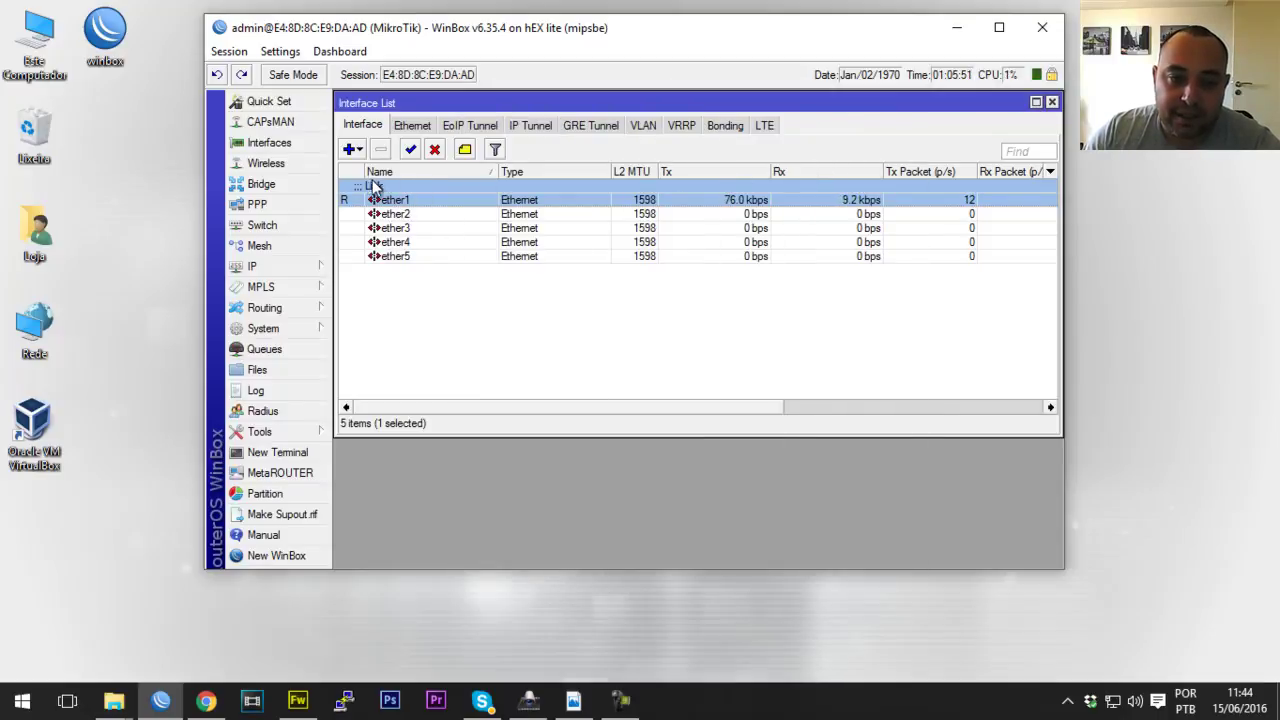
{"action": "left_click", "coordinate": [465, 150]}
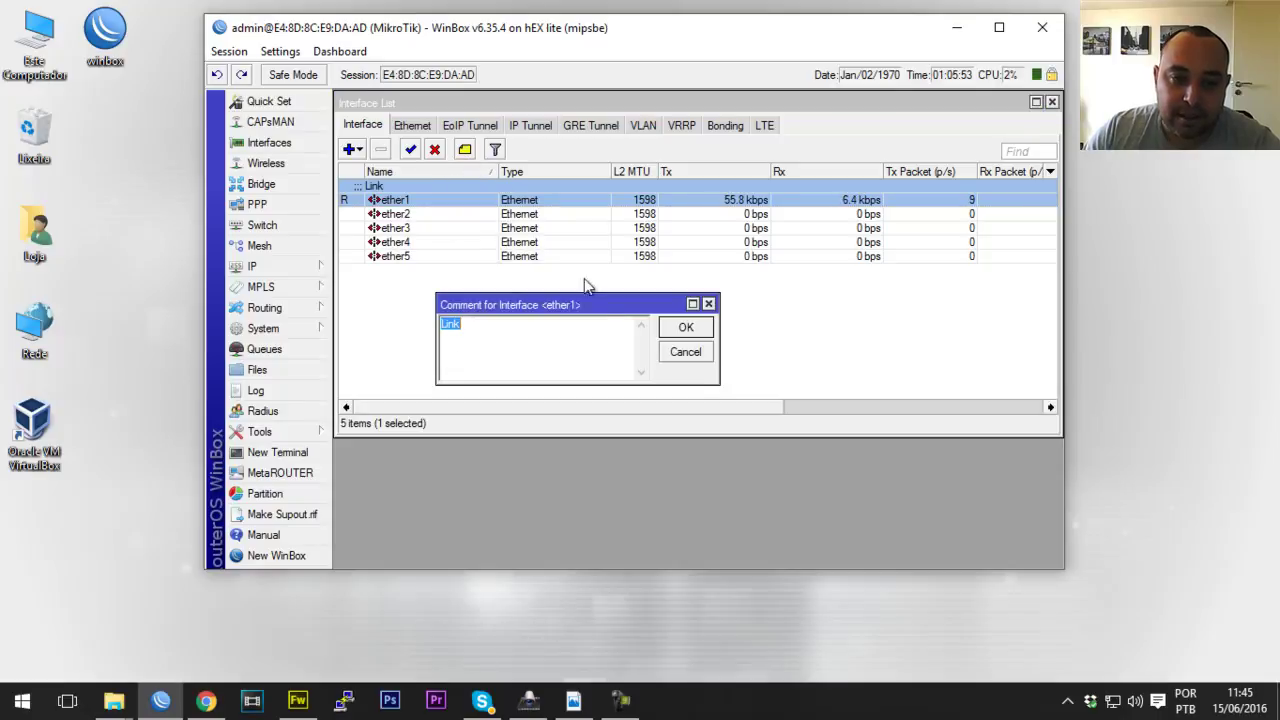
{"action": "left_click", "coordinate": [708, 305]}
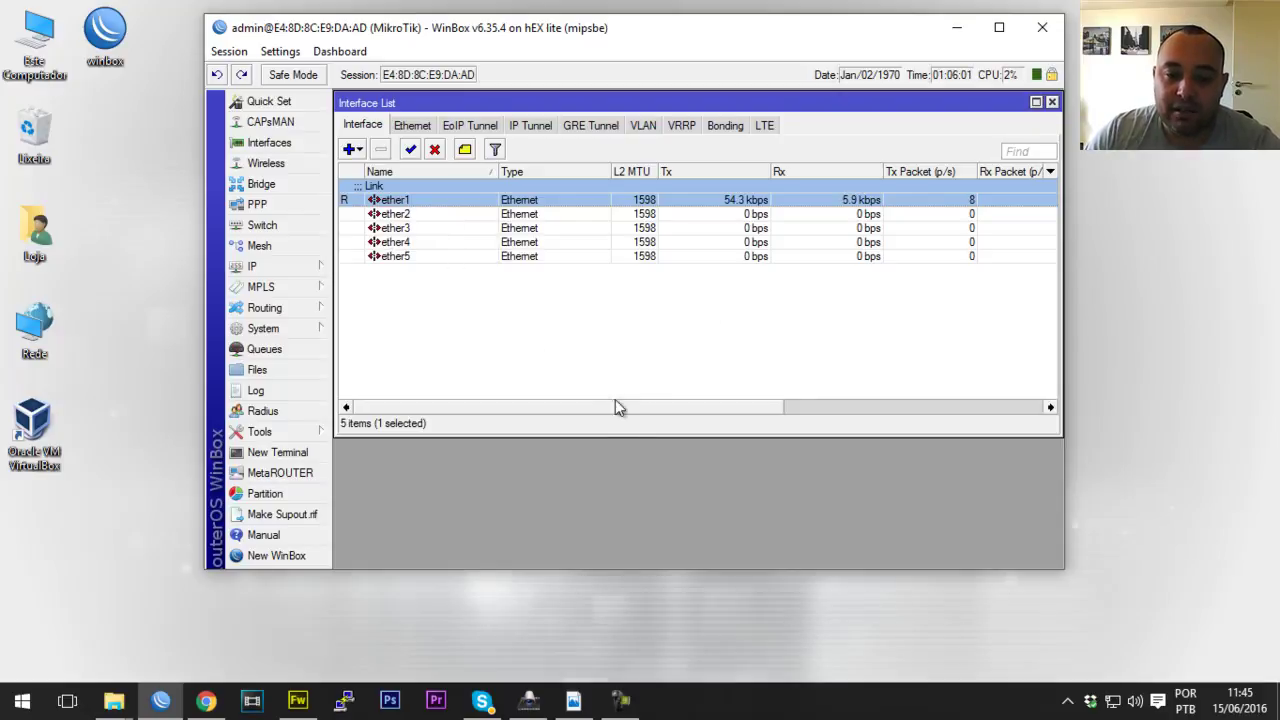
- View the VLAN interfaces, inspect the settings offered for a new VLAN on ether1, and discard the form
{"action": "left_click_drag", "start_coordinate": [616, 401], "coordinate": [548, 402]}
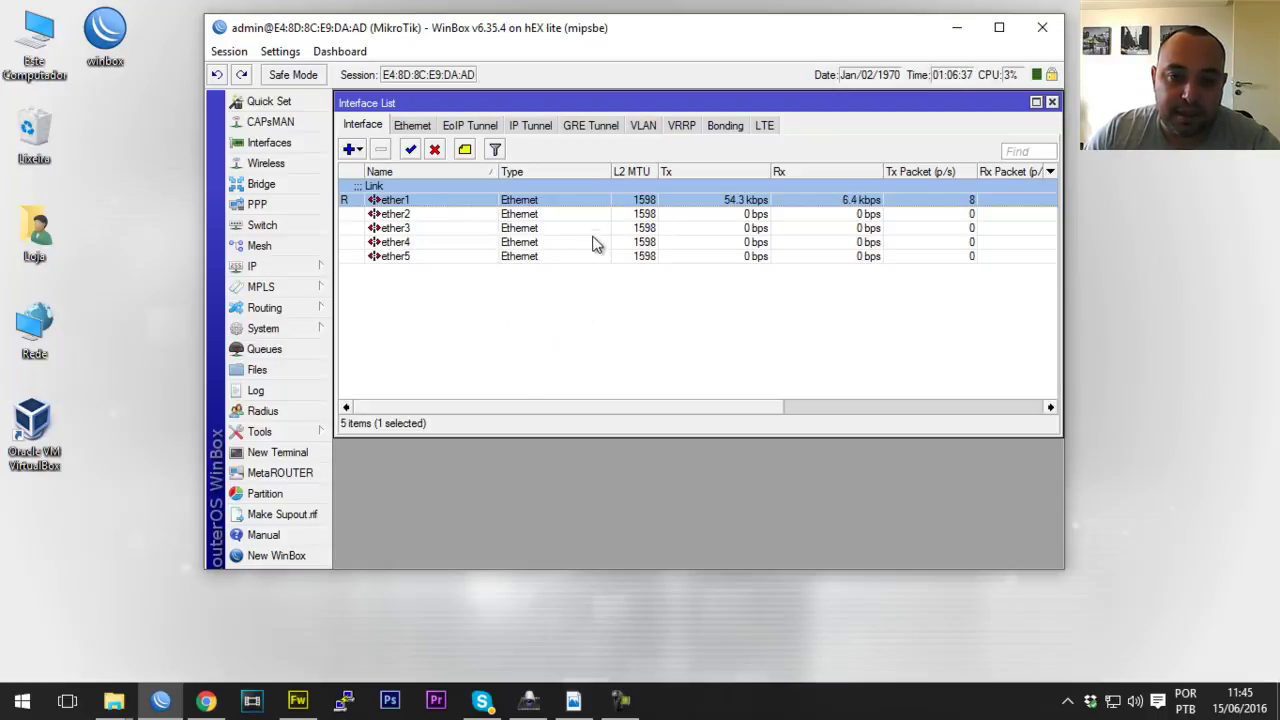
{"action": "left_click", "coordinate": [643, 133]}
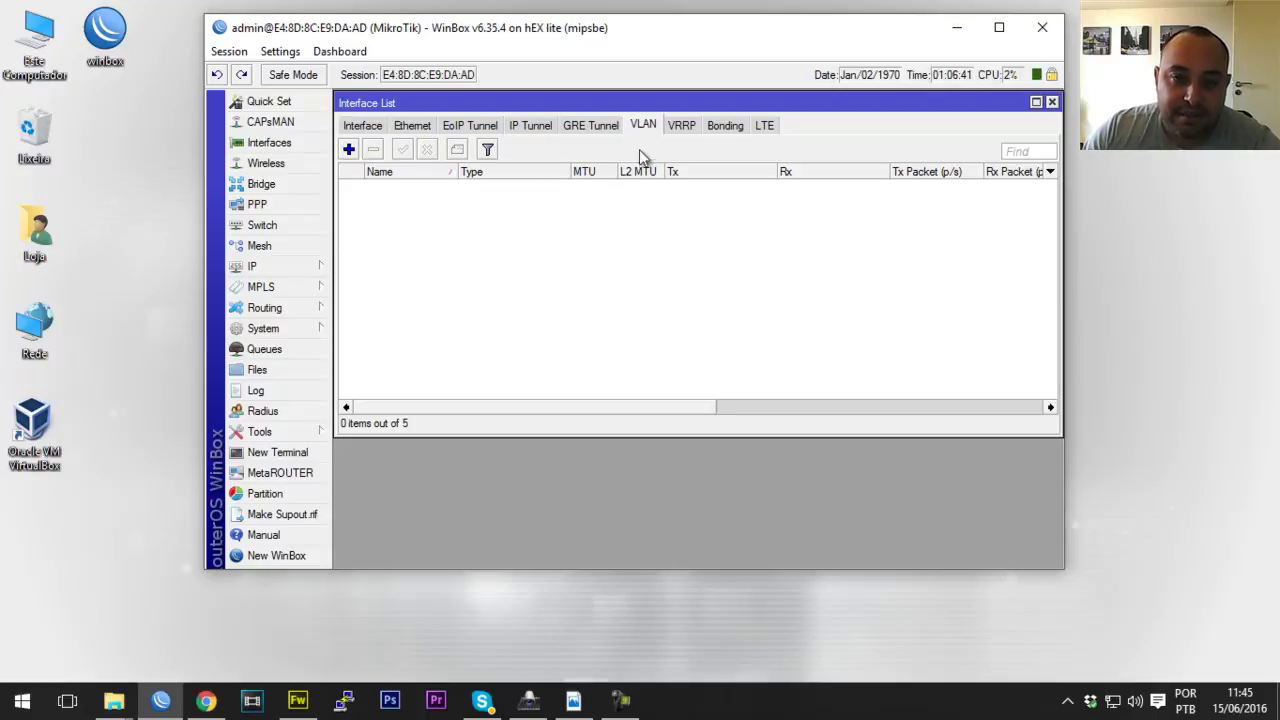
{"action": "left_click", "coordinate": [349, 149]}
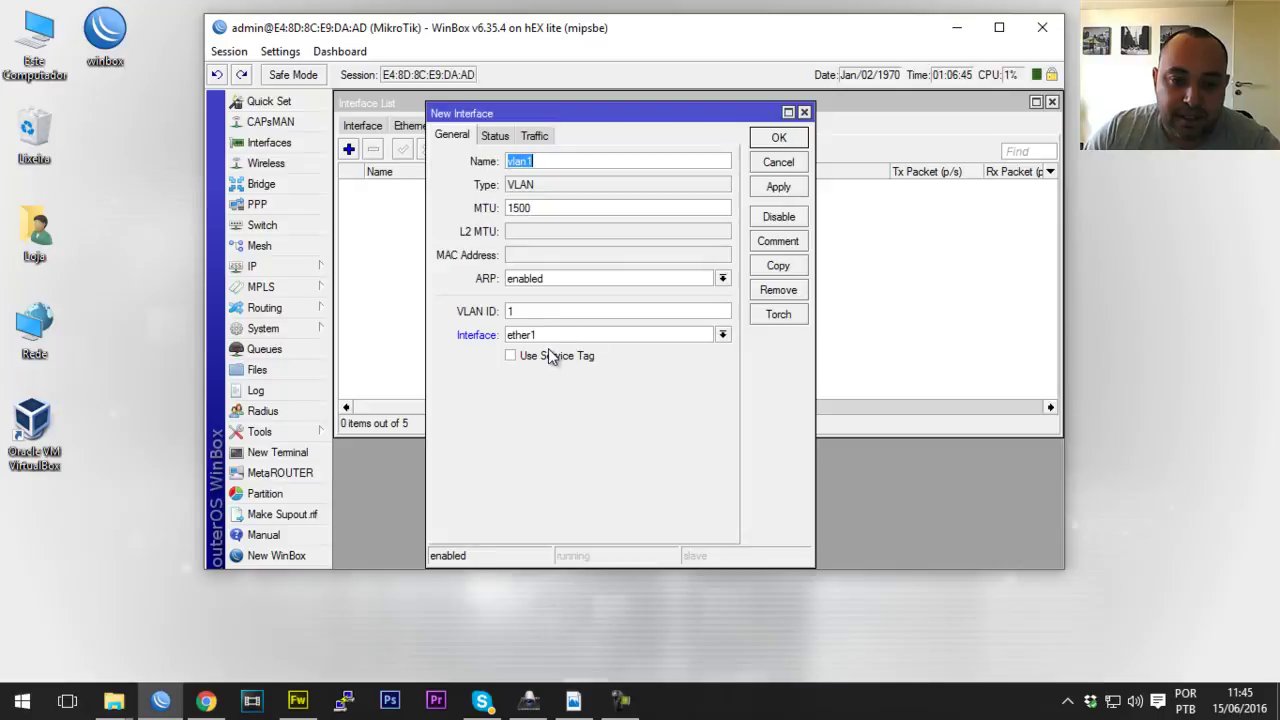
{"action": "left_click", "coordinate": [804, 113]}
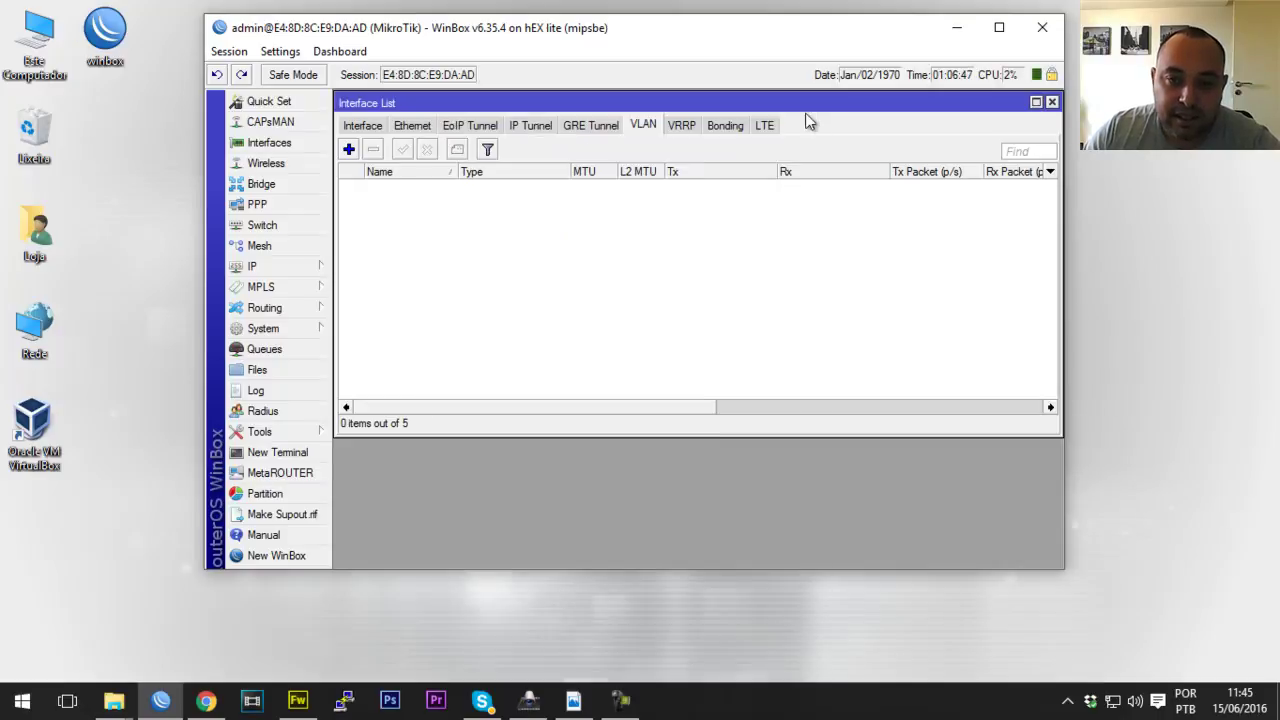
- Review the VLAN and EoIP tunnel interface lists, return to the list of all interfaces and clear the ether1 selection
{"action": "left_click", "coordinate": [366, 130]}
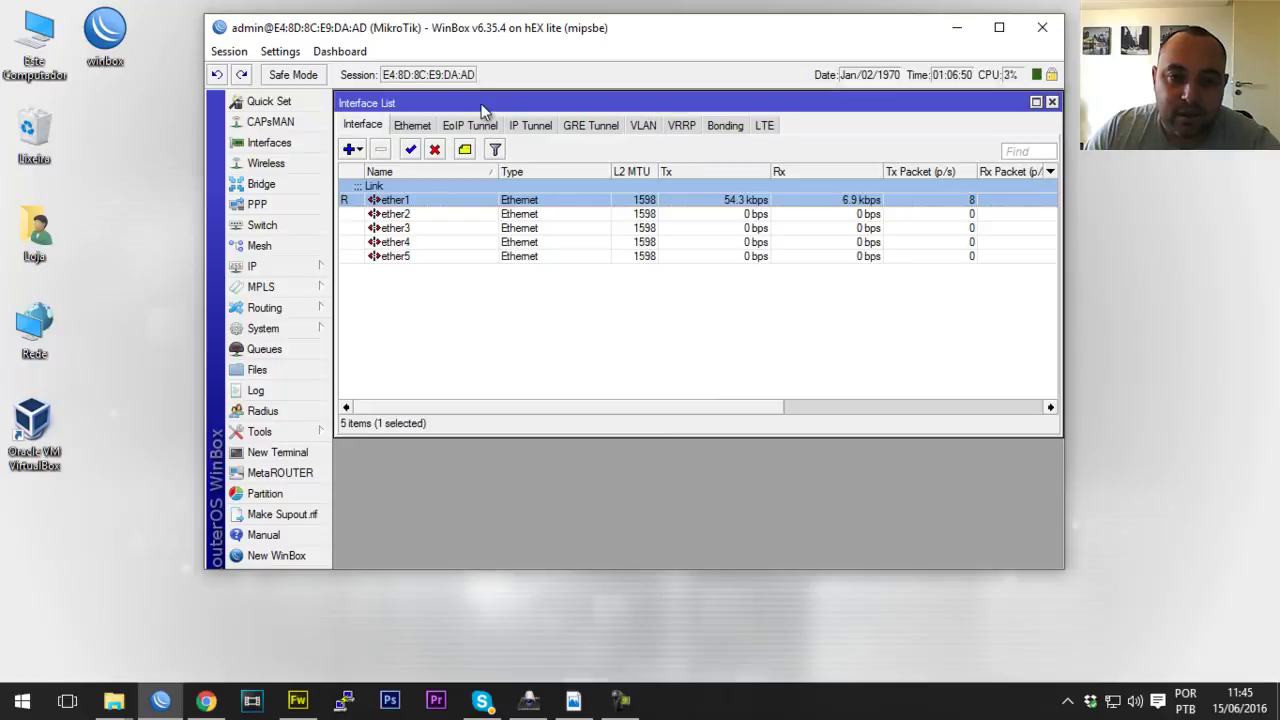
{"action": "left_click", "coordinate": [643, 126]}
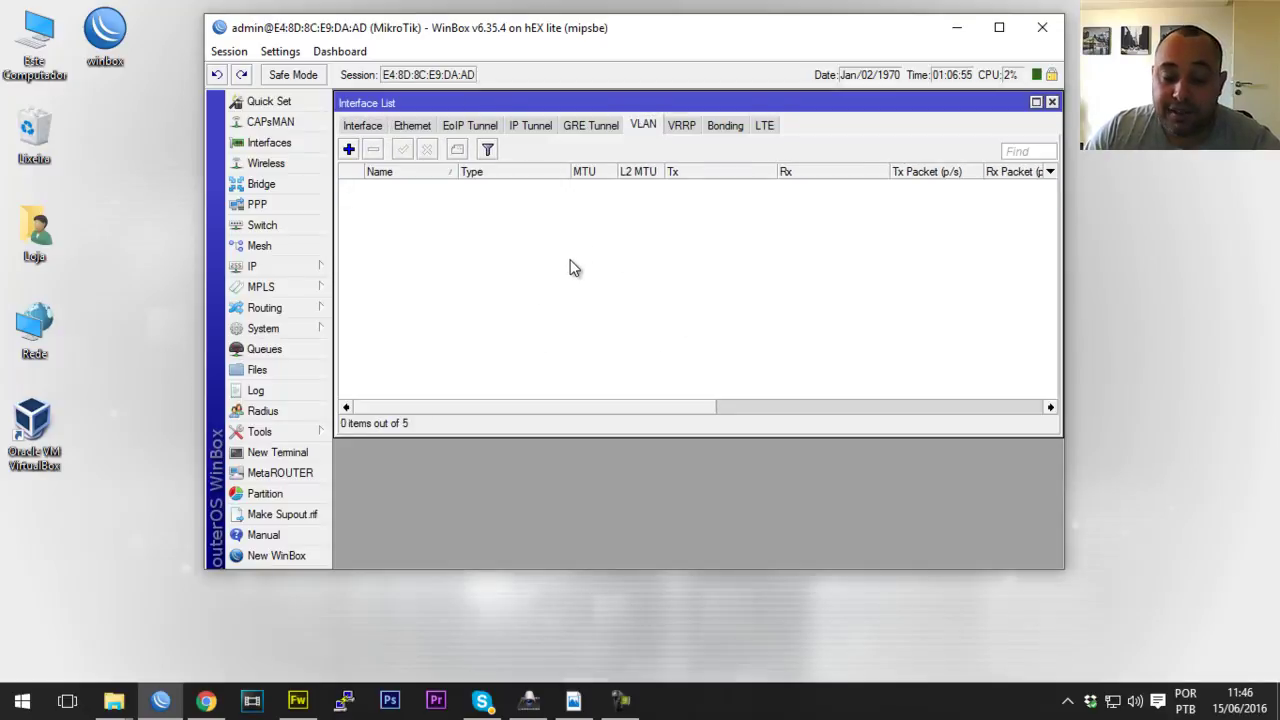
{"action": "left_click", "coordinate": [463, 128]}
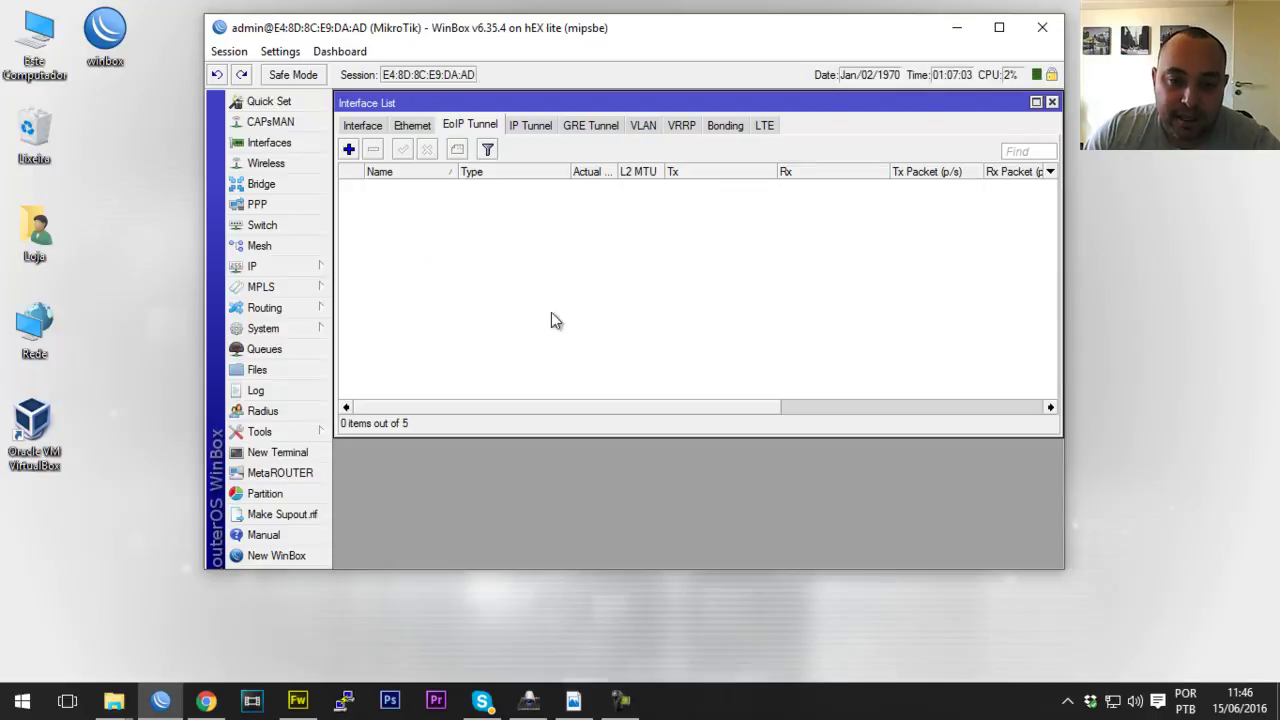
{"action": "left_click", "coordinate": [364, 127]}
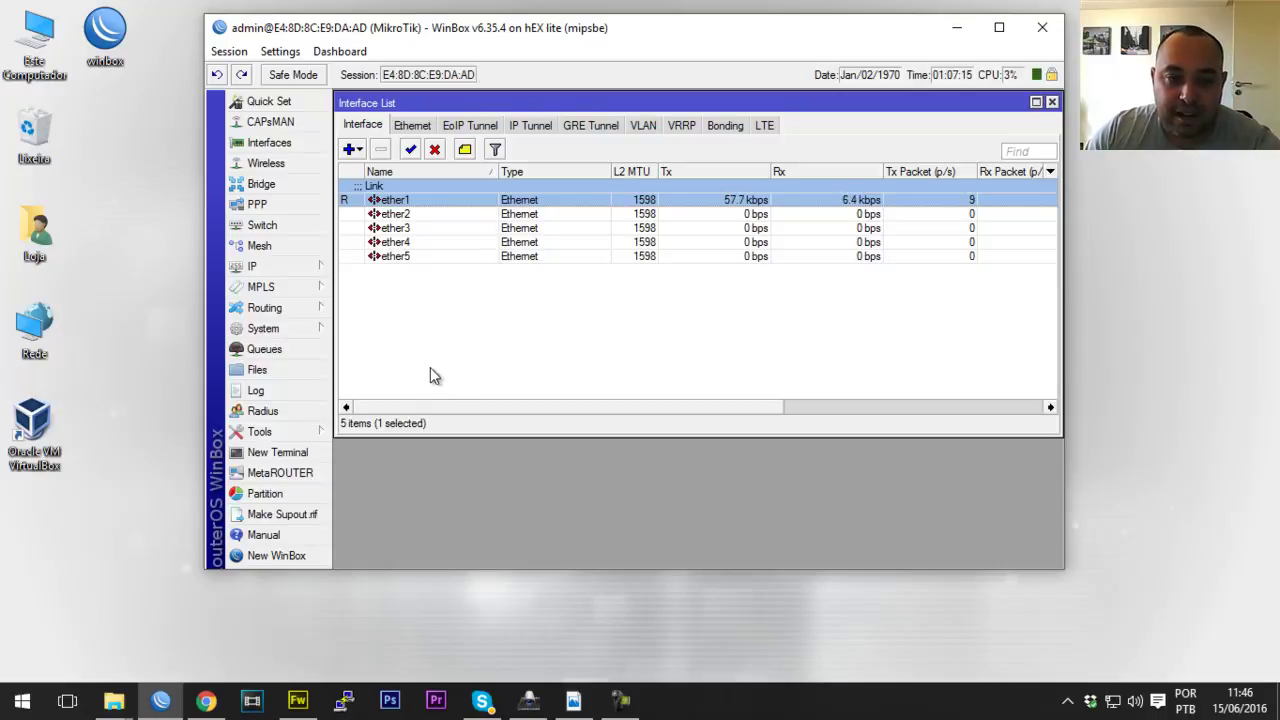
{"action": "left_click", "coordinate": [523, 343]}
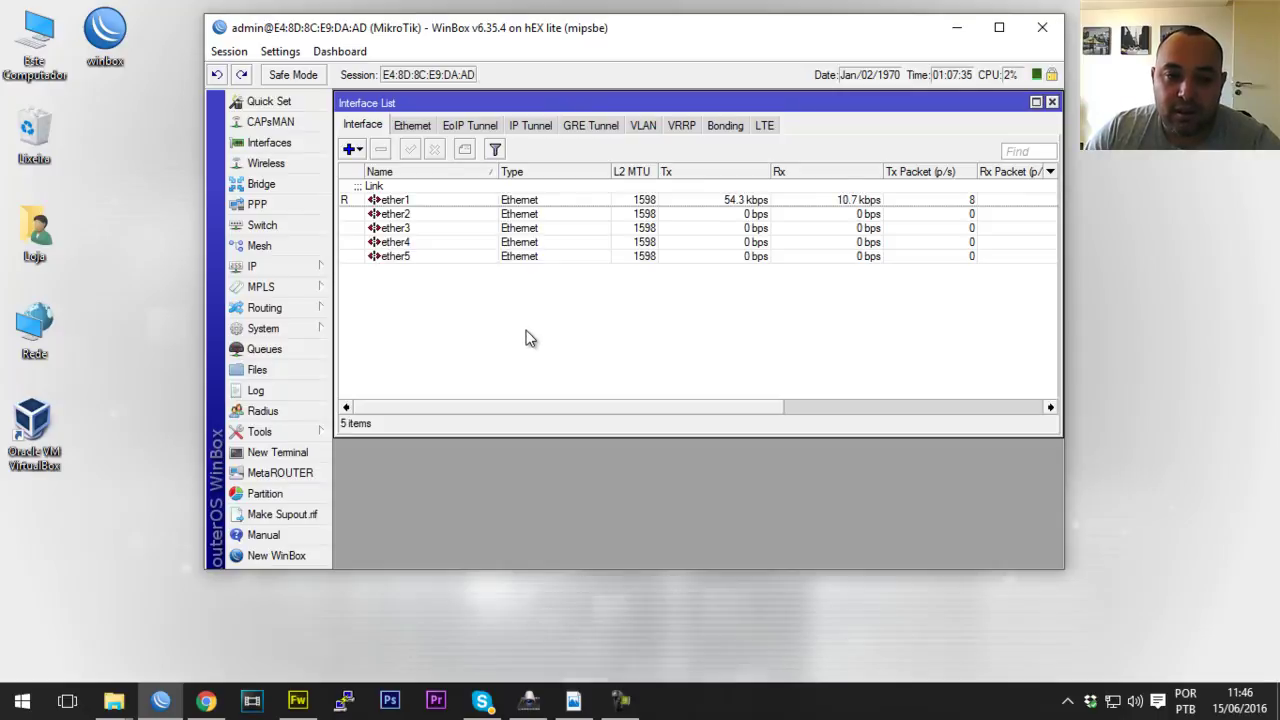
- Open the OSPF routing settings, move their window lower to view the interfaces list, and close them
{"action": "left_click", "coordinate": [306, 287]}
{"action": "left_click", "coordinate": [300, 268]}
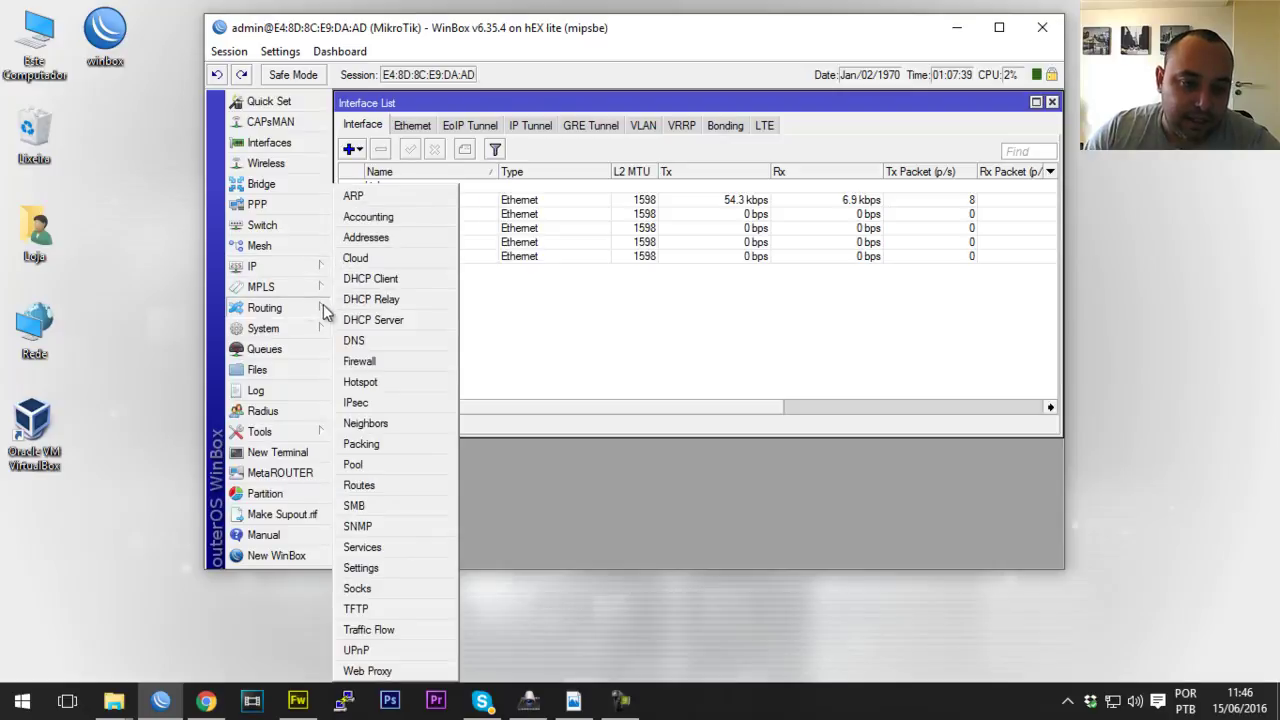
{"action": "left_click", "coordinate": [290, 312]}
{"action": "left_click", "coordinate": [366, 391]}
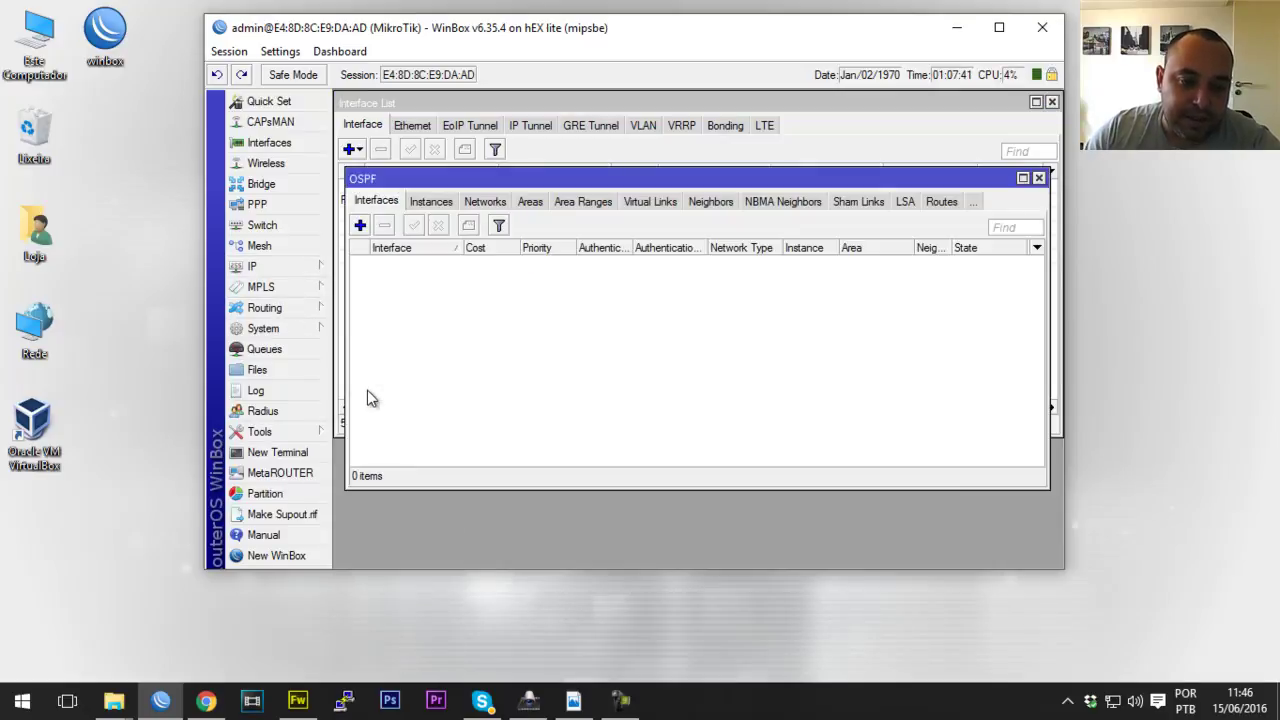
{"action": "left_click_drag", "start_coordinate": [503, 178], "coordinate": [497, 252]}
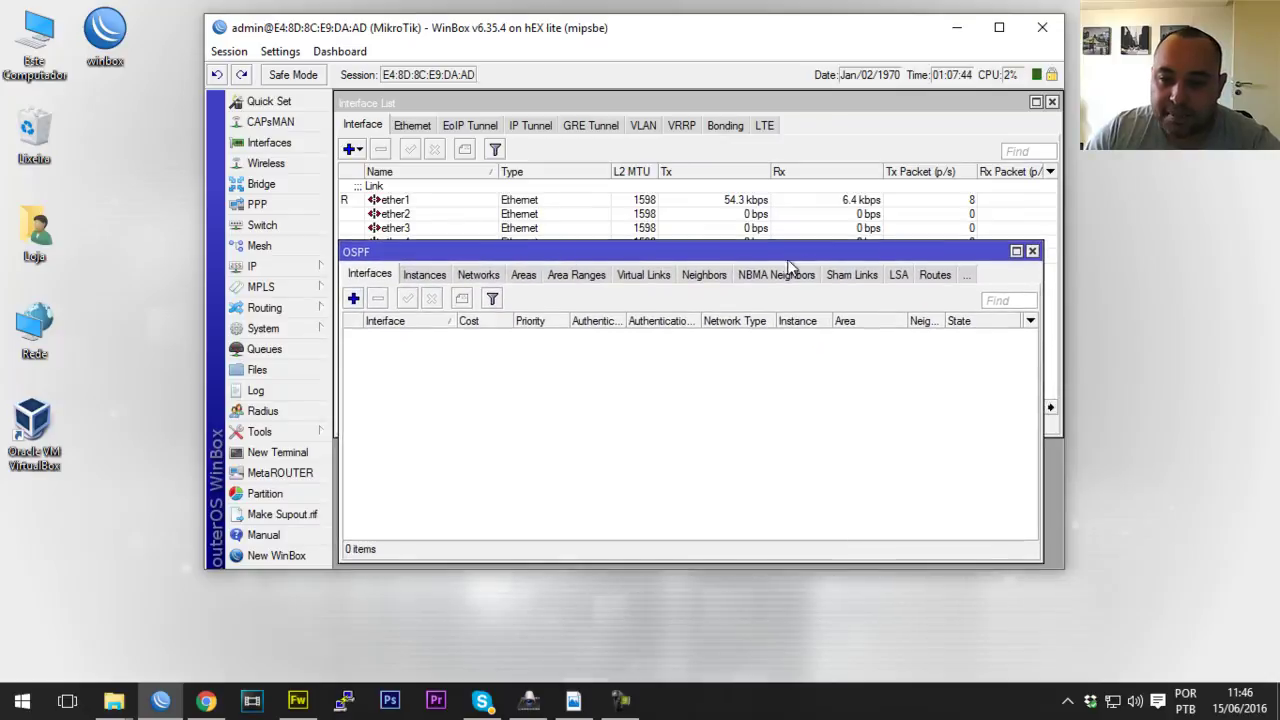
{"action": "left_click", "coordinate": [1032, 251]}
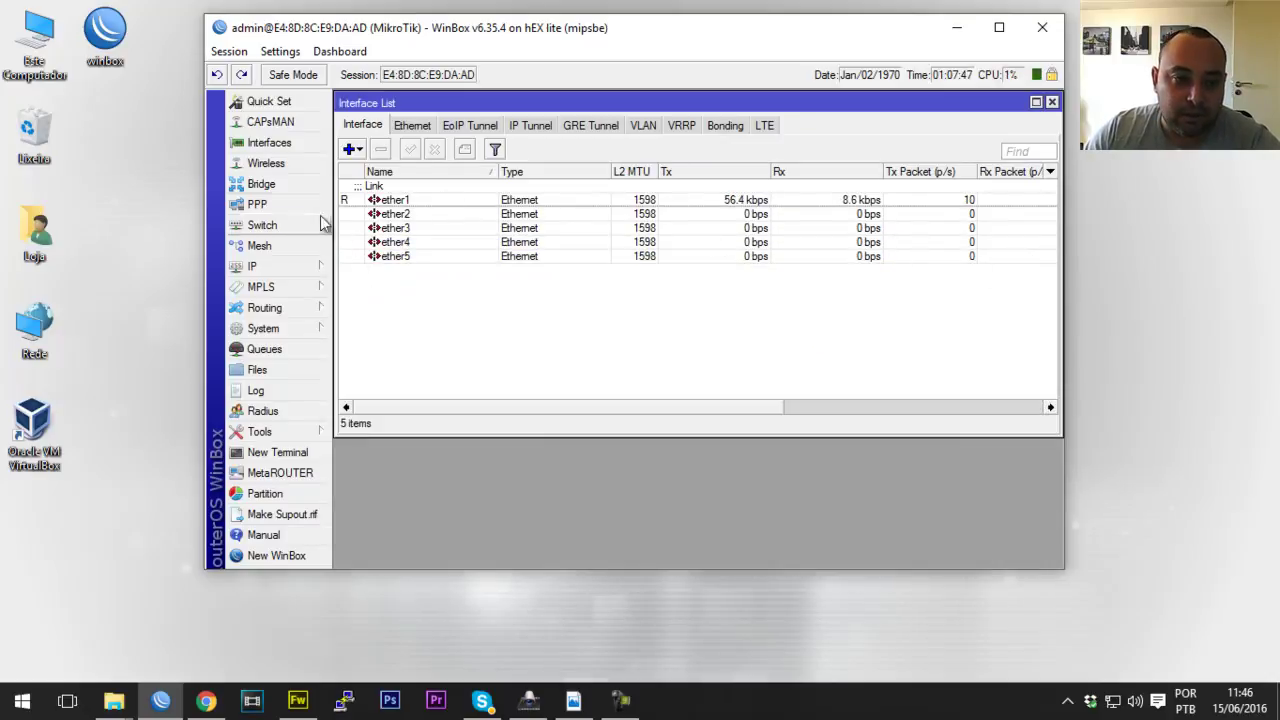